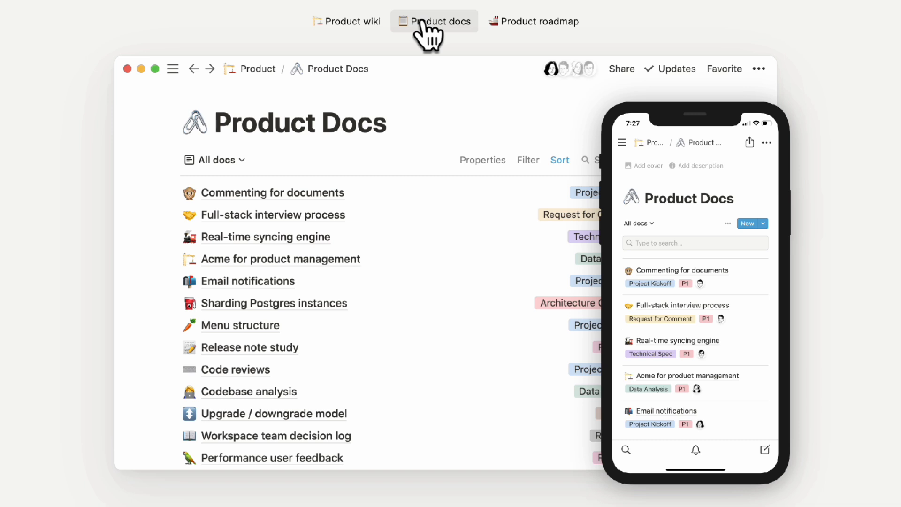
Open the product roadmap, move the New Emojis Don't Render card from In Progress to Complete, and switch the board's view
{"action": "left_click", "coordinate": [536, 42]}
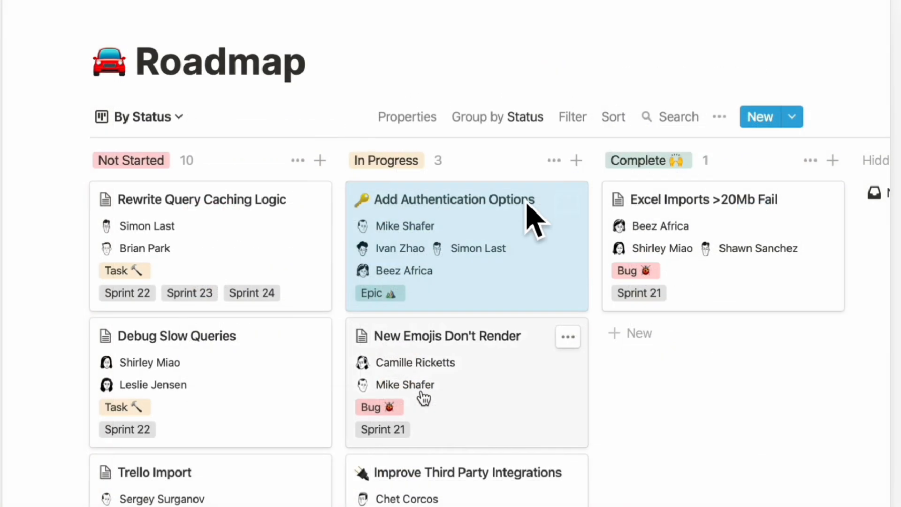
{"action": "left_click_drag", "start_coordinate": [423, 397], "coordinate": [653, 197]}
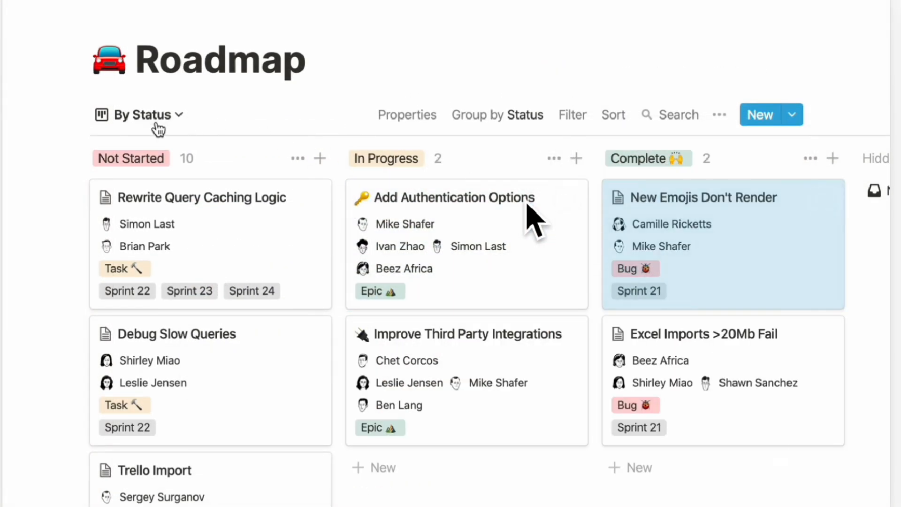
{"action": "left_click", "coordinate": [134, 118]}
{"action": "left_click", "coordinate": [156, 179]}
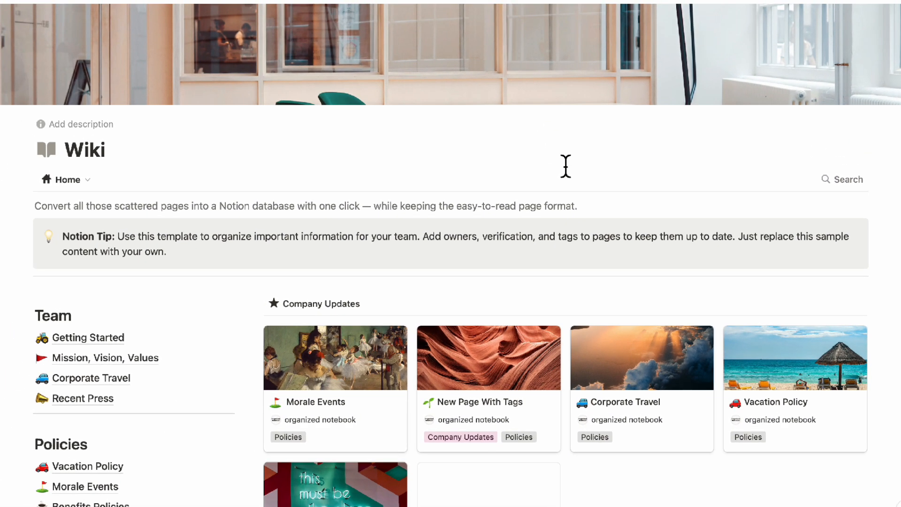
Examine the Morale Events page's verification options and the New Page With Tags page's properties, closing both pages
{"action": "scroll", "coordinate": [566, 166], "scroll_direction": "down", "scroll_amount": 5}
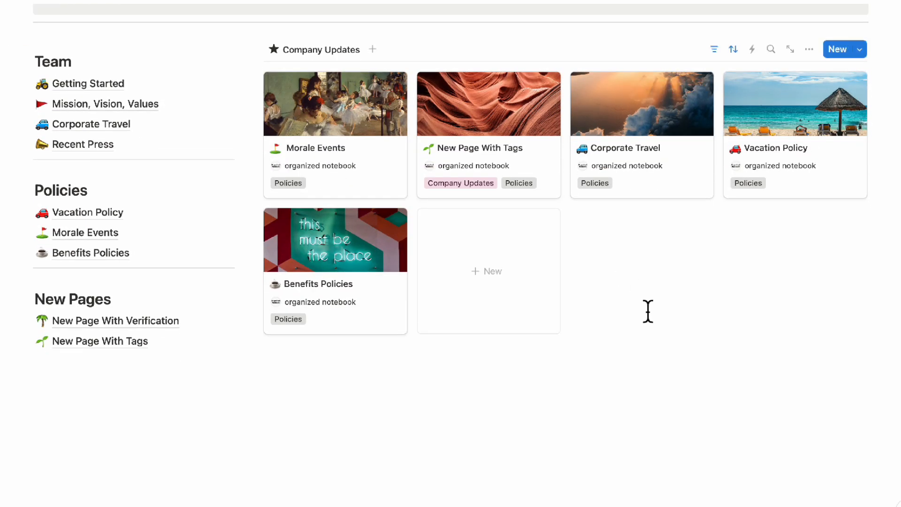
{"action": "scroll", "coordinate": [358, 313], "scroll_direction": "up", "scroll_amount": 3}
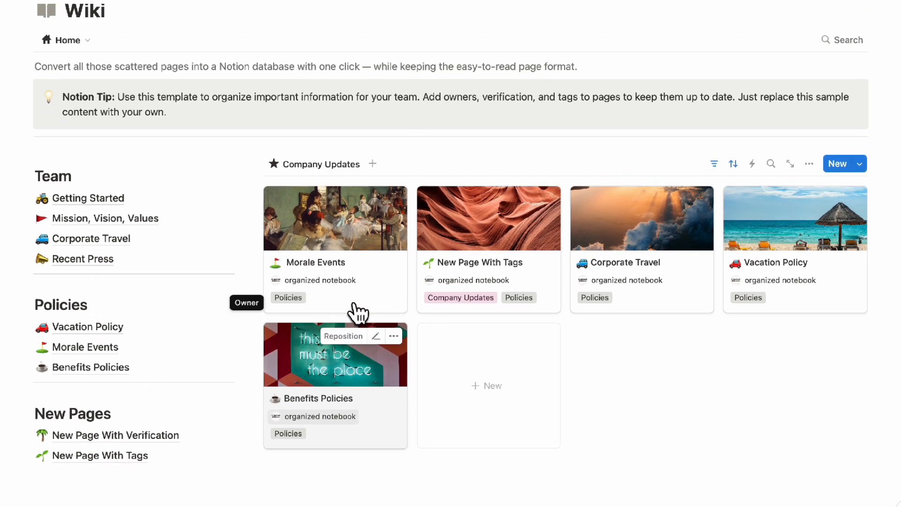
{"action": "scroll", "coordinate": [358, 313], "scroll_direction": "up", "scroll_amount": 3}
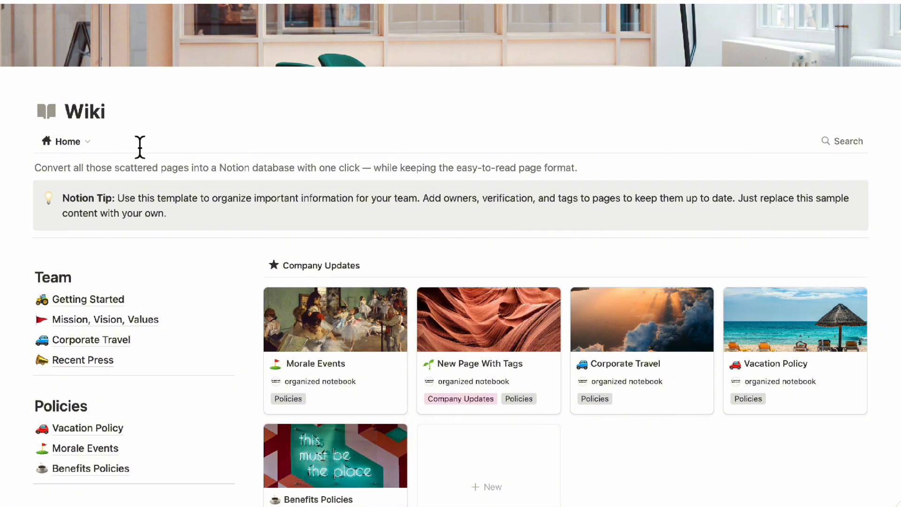
{"action": "scroll", "coordinate": [139, 147], "scroll_direction": "down", "scroll_amount": 6}
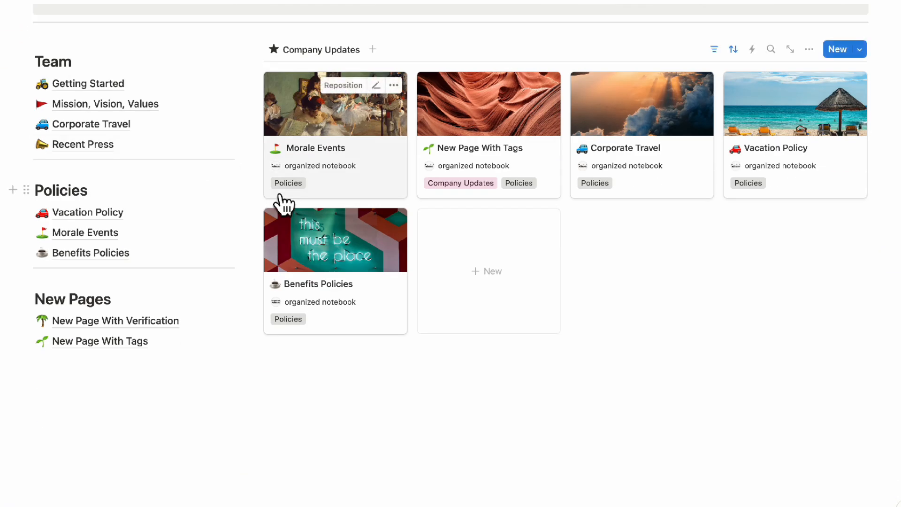
{"action": "left_click", "coordinate": [382, 192]}
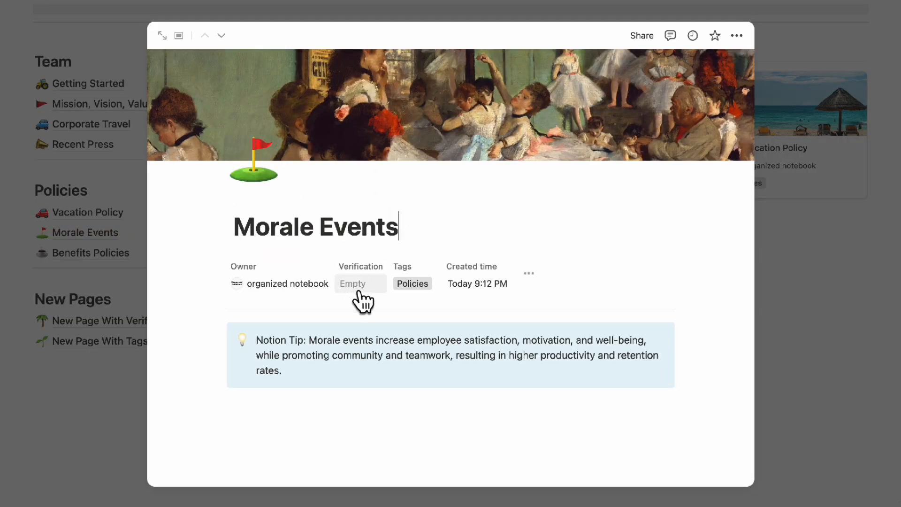
{"action": "left_click", "coordinate": [373, 284]}
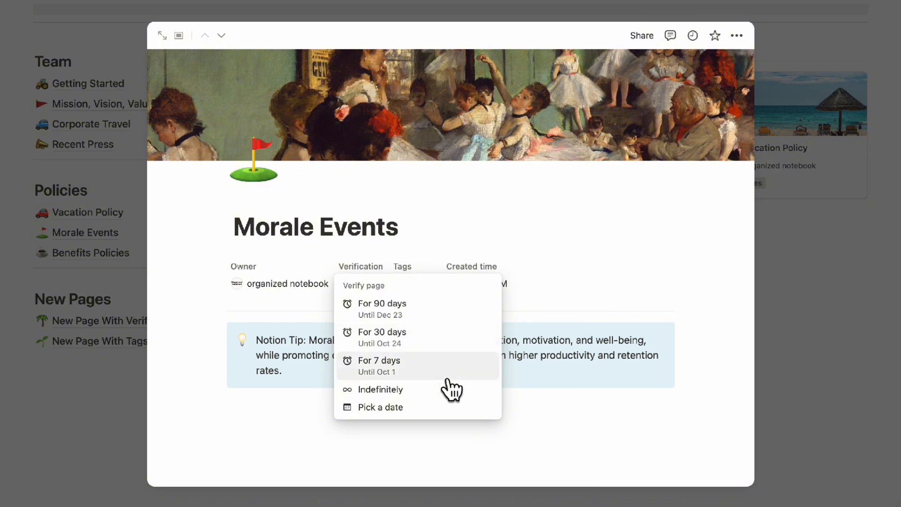
{"action": "left_click", "coordinate": [410, 243]}
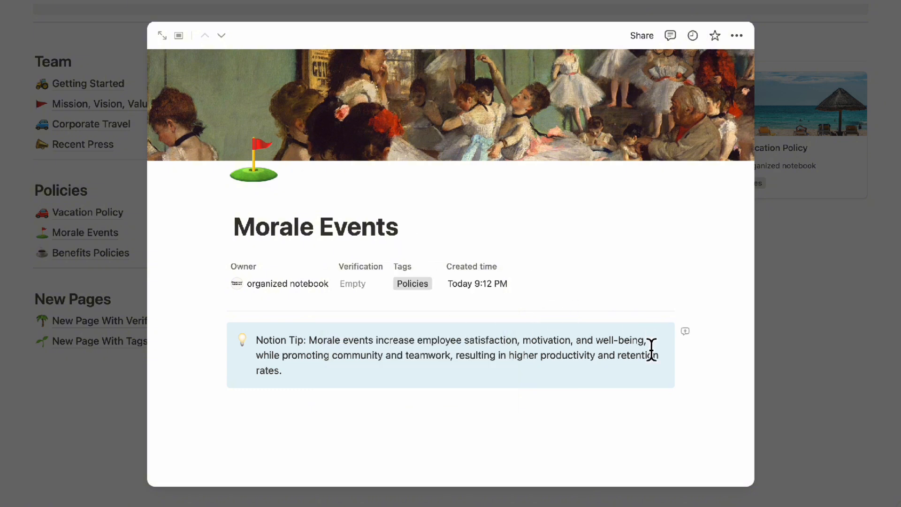
{"action": "left_click", "coordinate": [808, 253]}
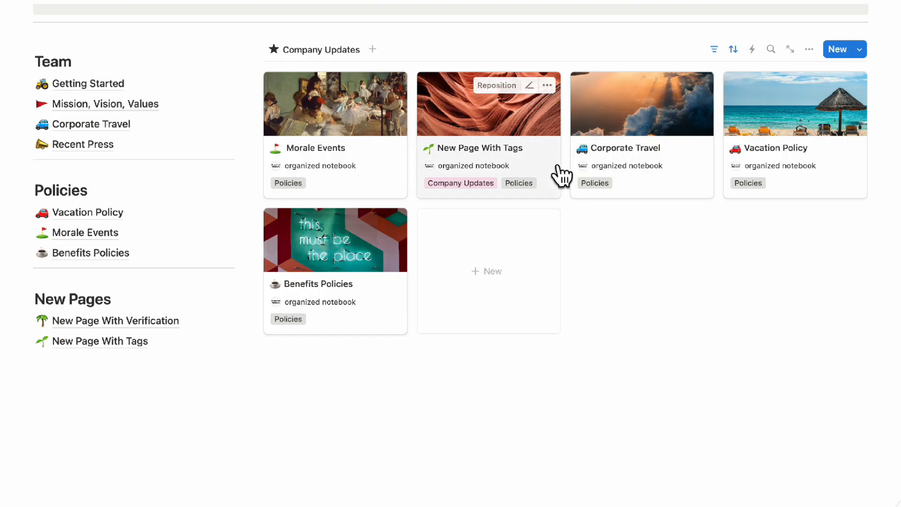
{"action": "left_click", "coordinate": [559, 168]}
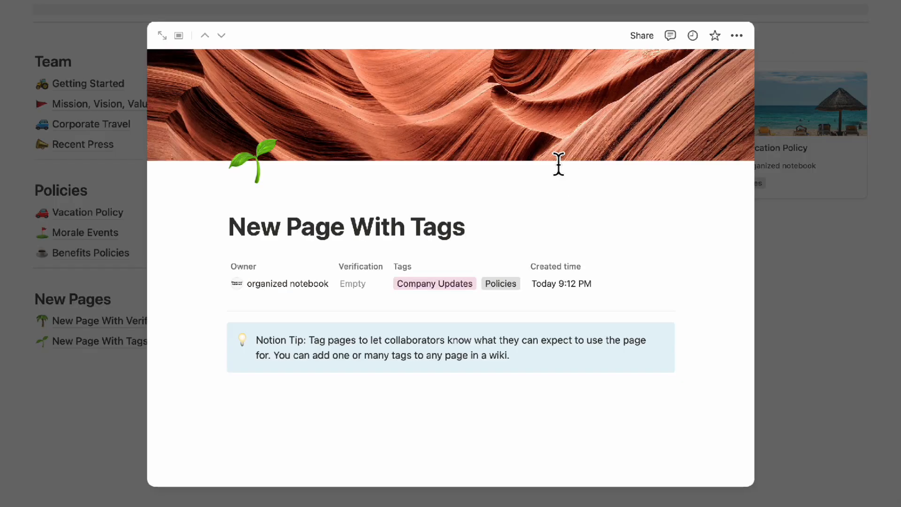
{"action": "left_click", "coordinate": [790, 217]}
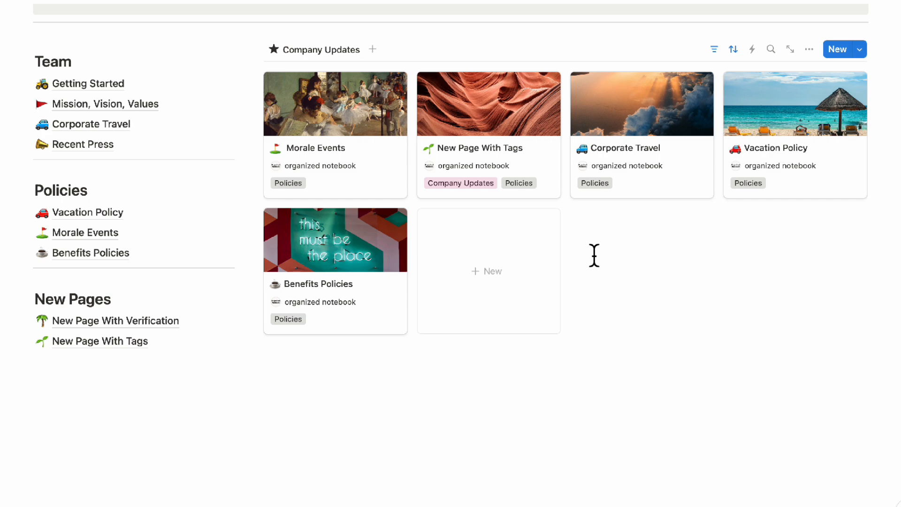
Add a blank untitled page to the Company Updates gallery and select its page block below the New Pages list
{"action": "scroll", "coordinate": [595, 255], "scroll_direction": "up", "scroll_amount": 3}
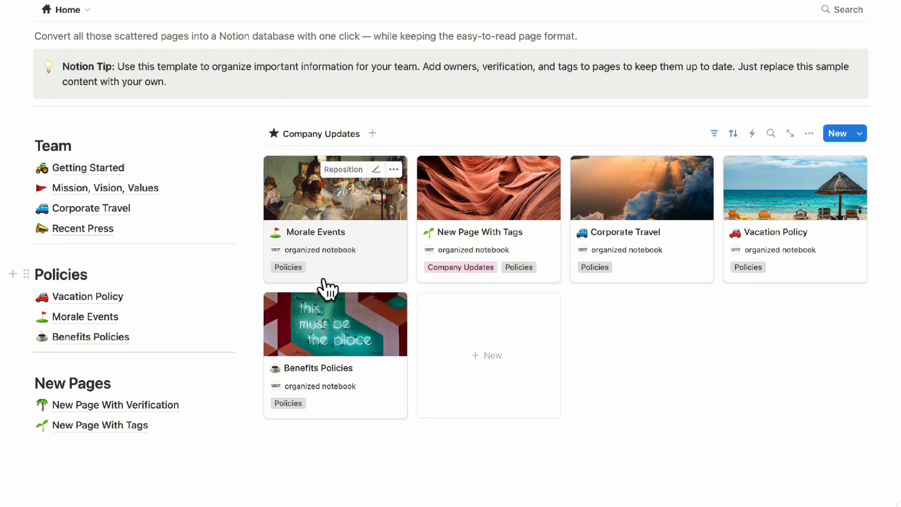
{"action": "mouse_move", "coordinate": [94, 322]}
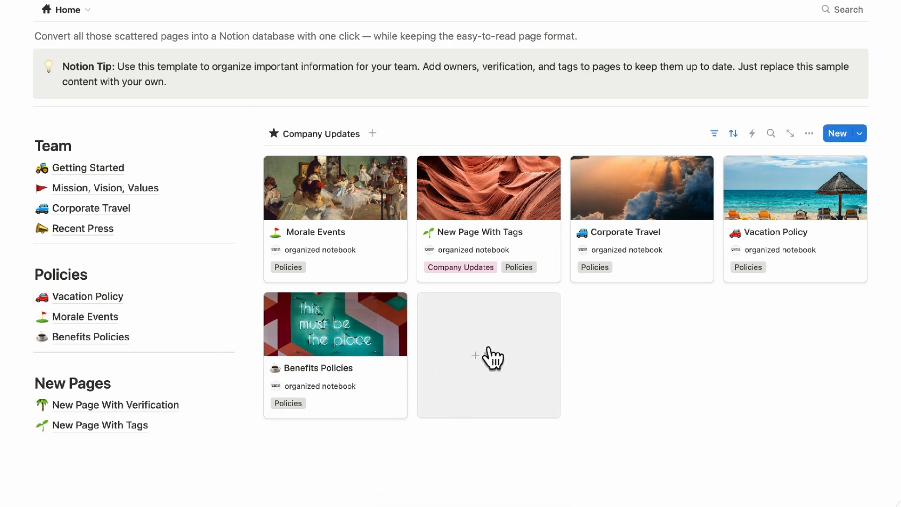
{"action": "left_click", "coordinate": [521, 376]}
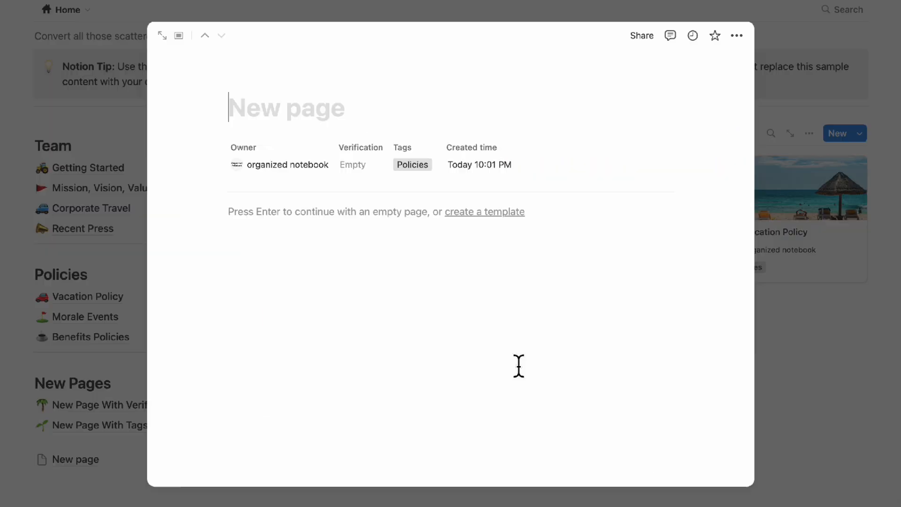
{"action": "left_click", "coordinate": [792, 367]}
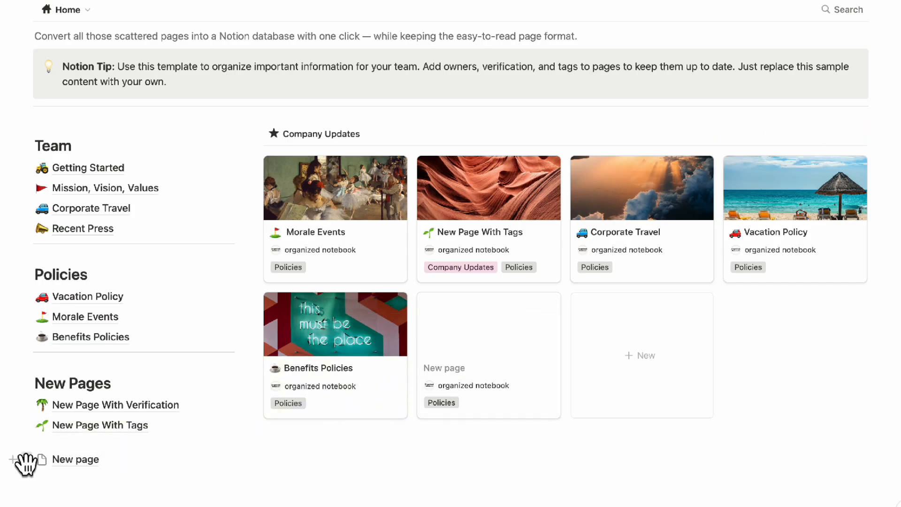
{"action": "mouse_move", "coordinate": [26, 462]}
{"action": "left_mouse_down"}
{"action": "mouse_move", "coordinate": [65, 347]}
{"action": "mouse_move", "coordinate": [35, 476]}
{"action": "left_mouse_up"}
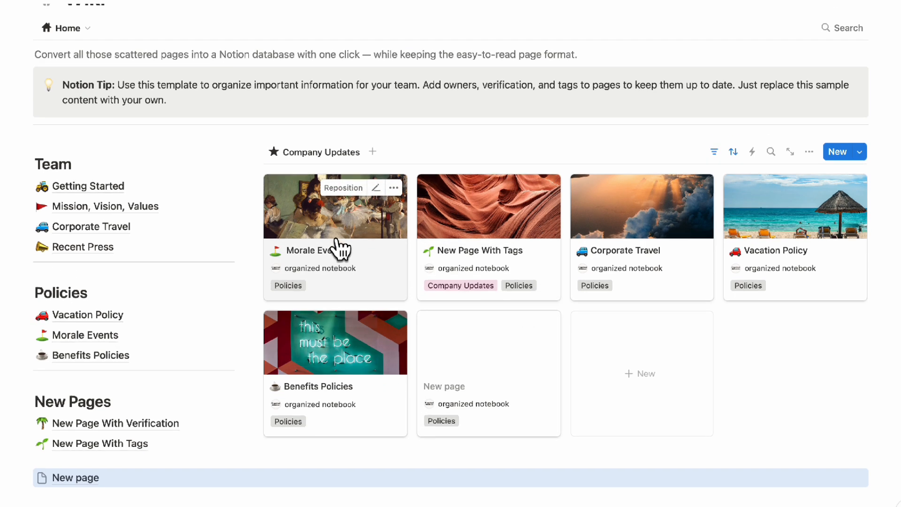
View the wiki's contents in the All pages and My pages views and return to the Home view
{"action": "left_click", "coordinate": [85, 78]}
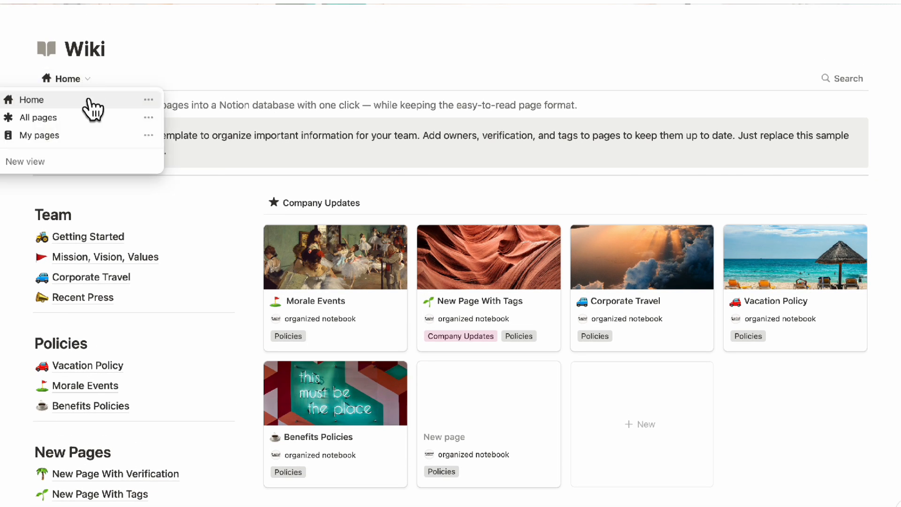
{"action": "left_click", "coordinate": [96, 120]}
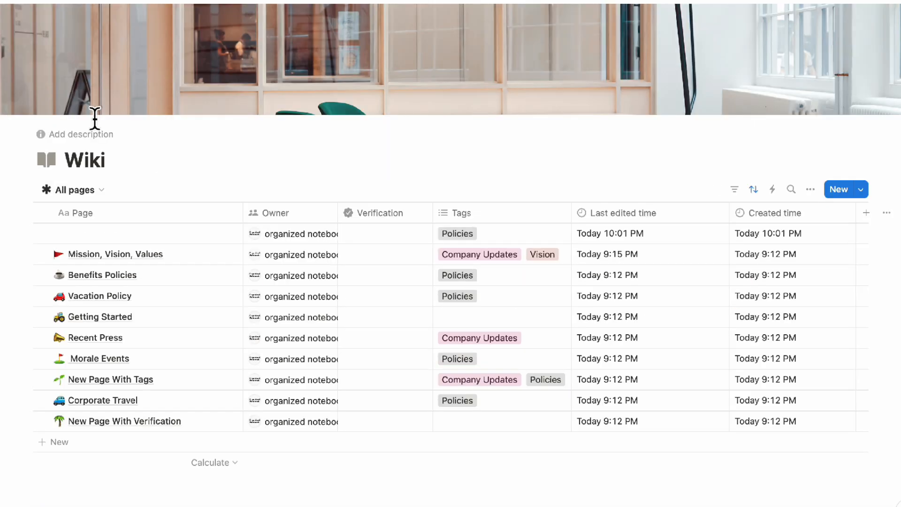
{"action": "left_click", "coordinate": [77, 192]}
{"action": "left_click", "coordinate": [96, 248]}
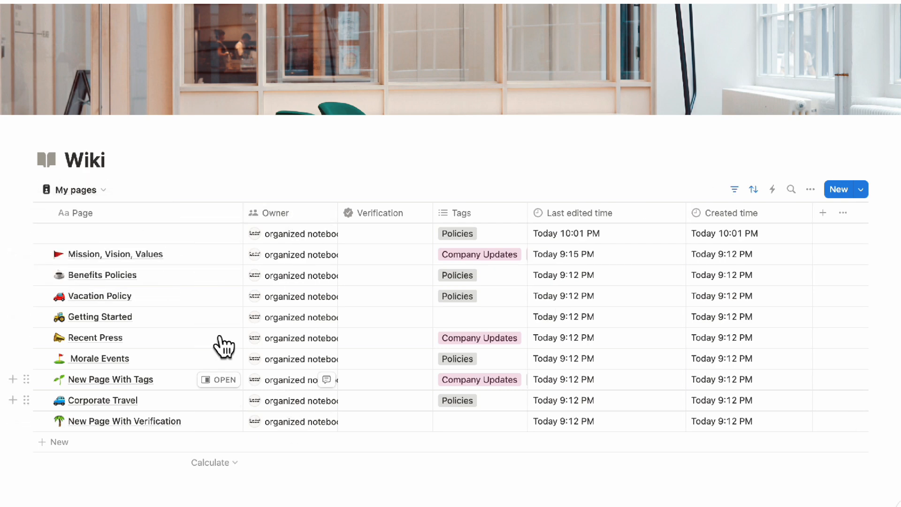
{"action": "left_click", "coordinate": [90, 191]}
{"action": "left_click", "coordinate": [89, 212]}
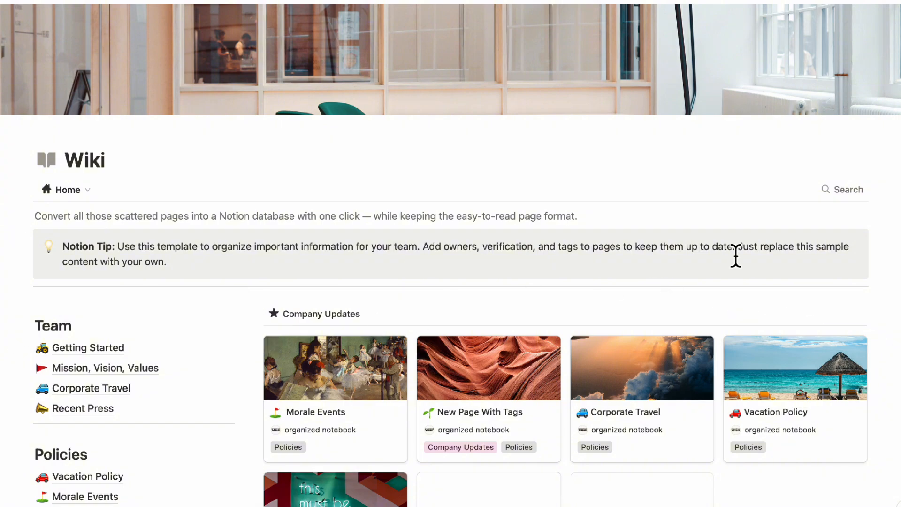
Open the wiki's search window and close it without entering a query
{"action": "left_click", "coordinate": [857, 191]}
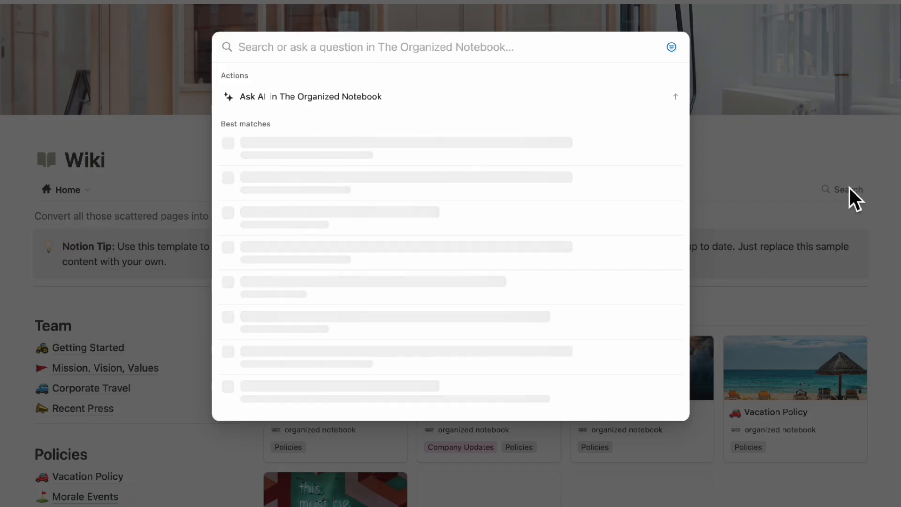
{"action": "left_click", "coordinate": [782, 182]}
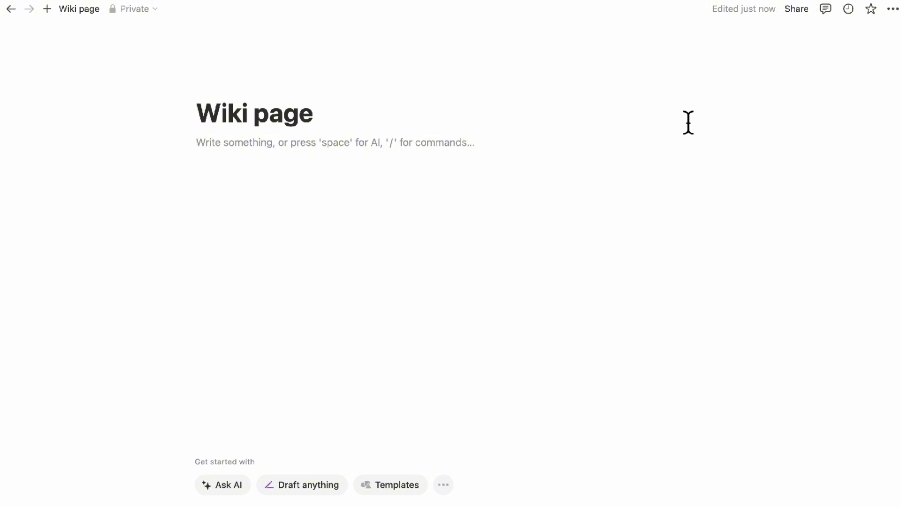
Turn the blank page titled Wiki page into a wiki
{"action": "left_click", "coordinate": [894, 10]}
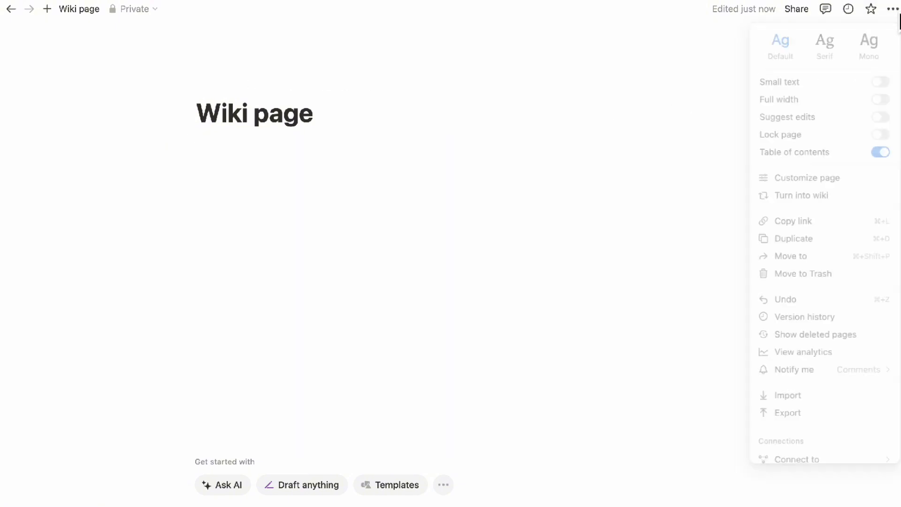
{"action": "left_click", "coordinate": [817, 197]}
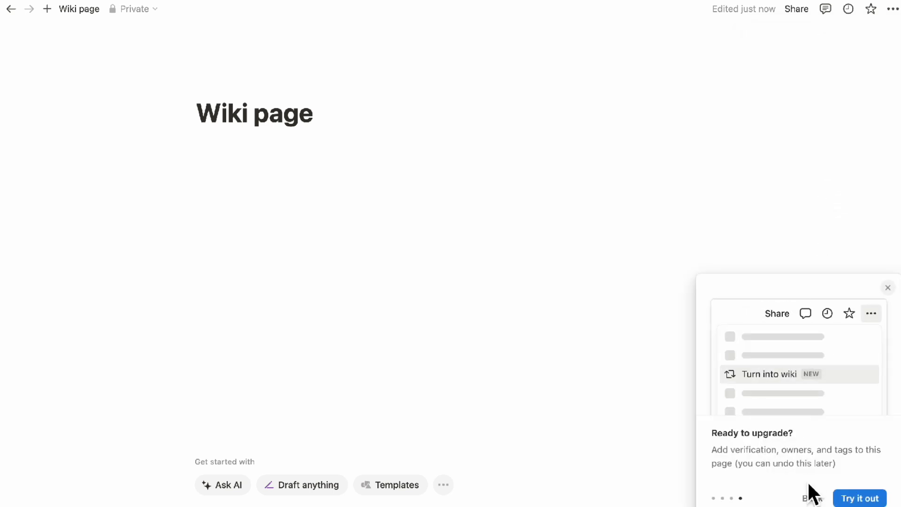
{"action": "left_click", "coordinate": [872, 499]}
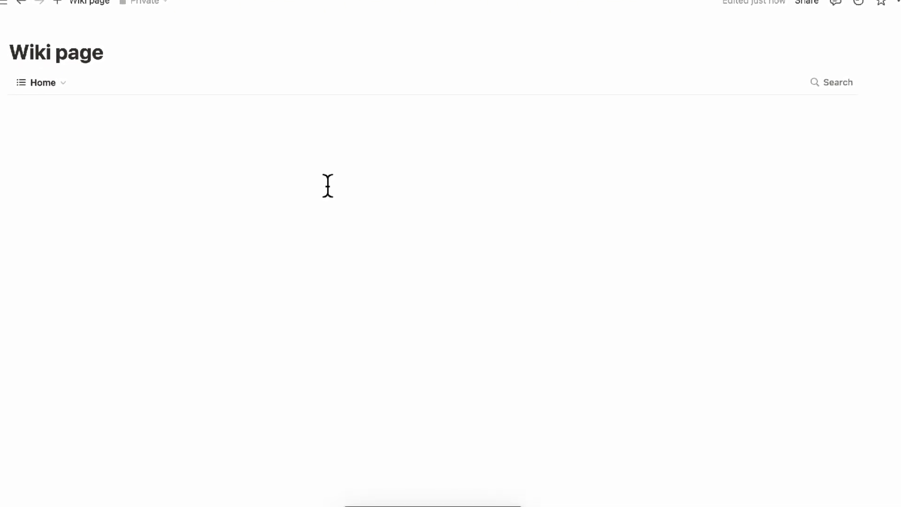
Add a subpage titled "Vacation policies" to the Wiki page's Home view
{"action": "left_click", "coordinate": [332, 182]}
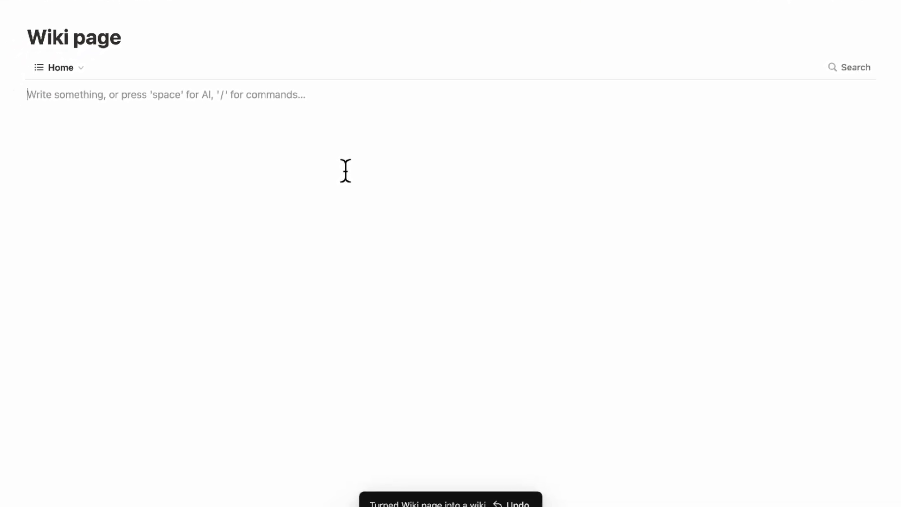
{"action": "type", "text": "/page"}
{"action": "key", "text": "Return"}
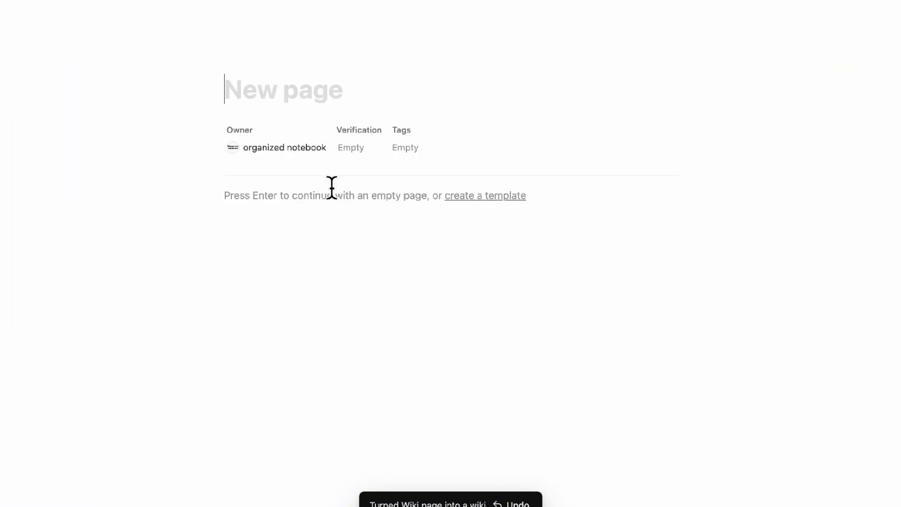
{"action": "type", "text": "Vacation policies"}
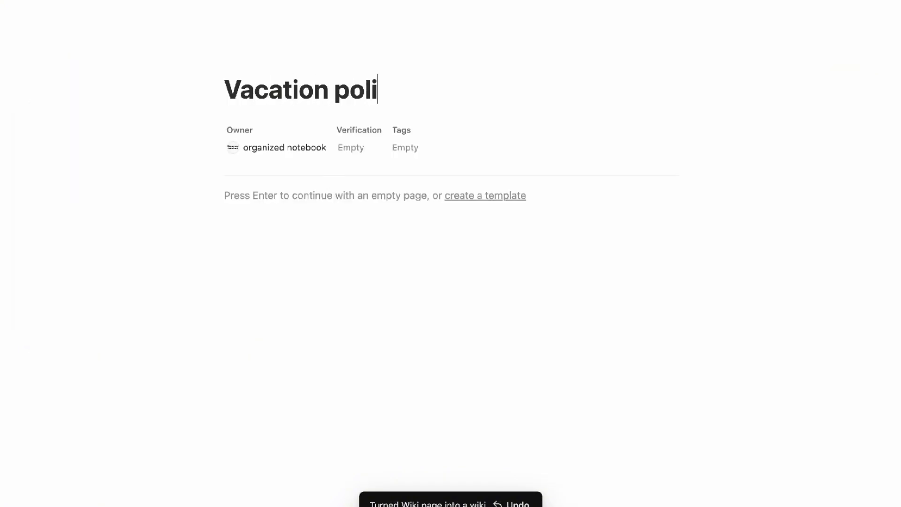
Examine the verification, tag and additional property options of the Vacation policies page and return to the parent Wiki page
{"action": "left_click", "coordinate": [361, 150]}
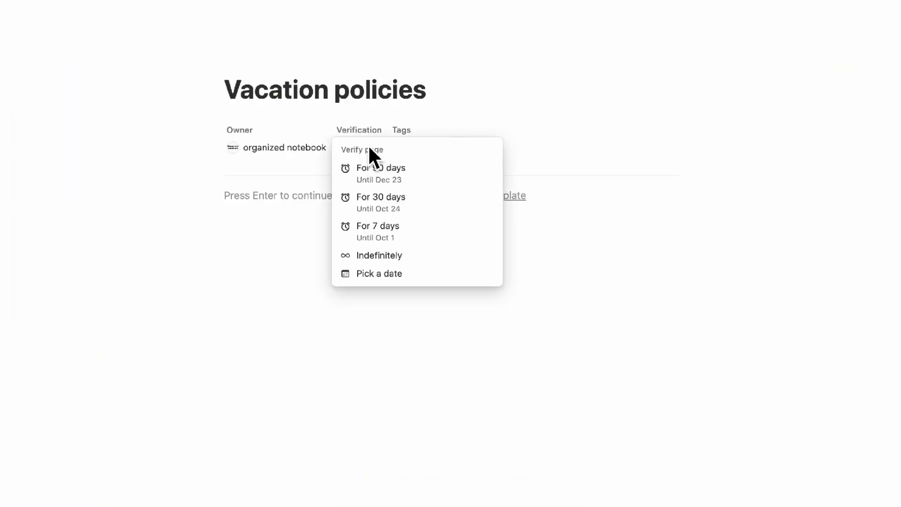
{"action": "key", "text": "Escape"}
{"action": "left_click", "coordinate": [424, 155]}
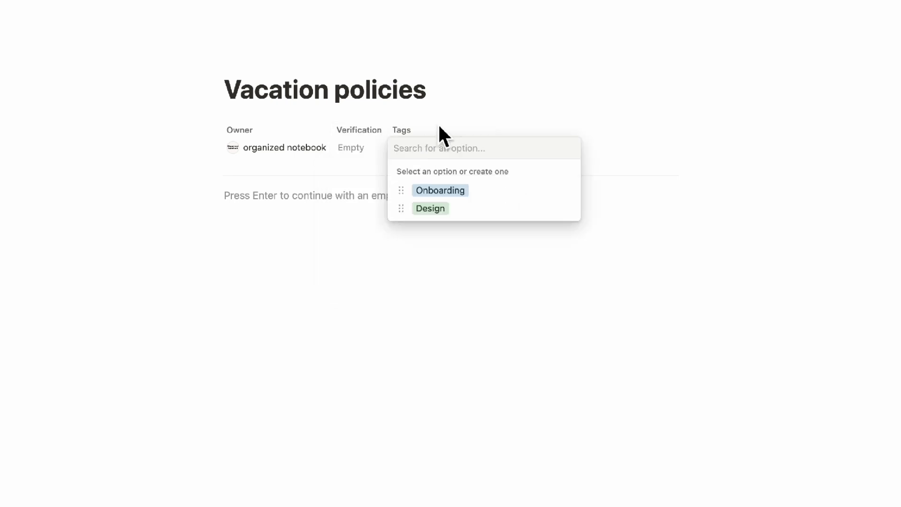
{"action": "key", "text": "Escape"}
{"action": "left_click", "coordinate": [457, 138]}
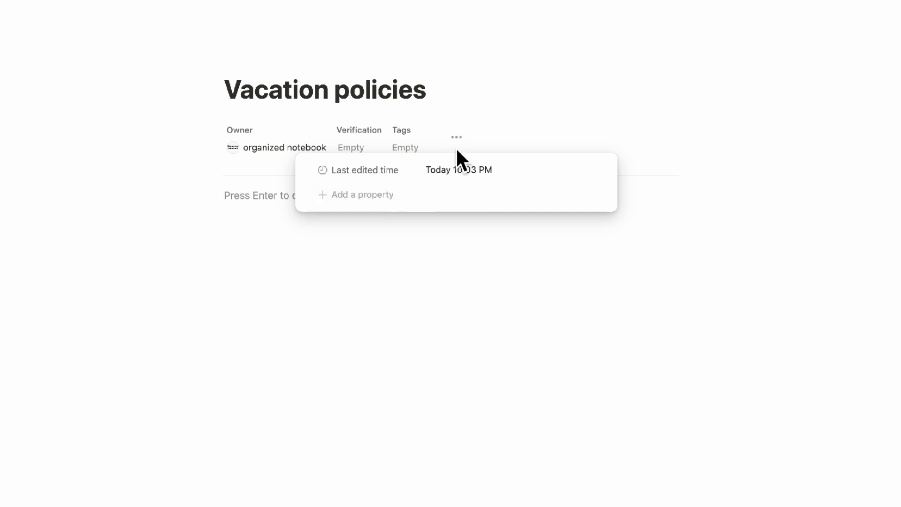
{"action": "left_click", "coordinate": [457, 141]}
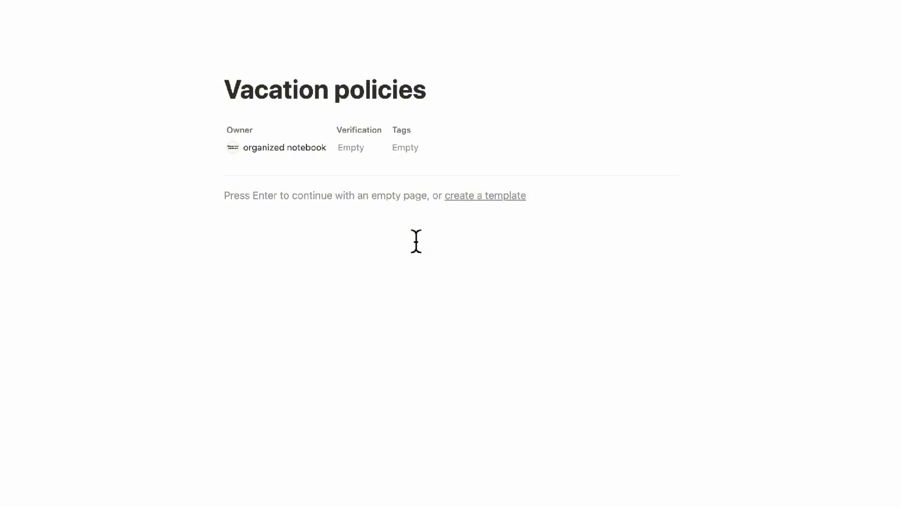
{"action": "left_click", "coordinate": [113, 2]}
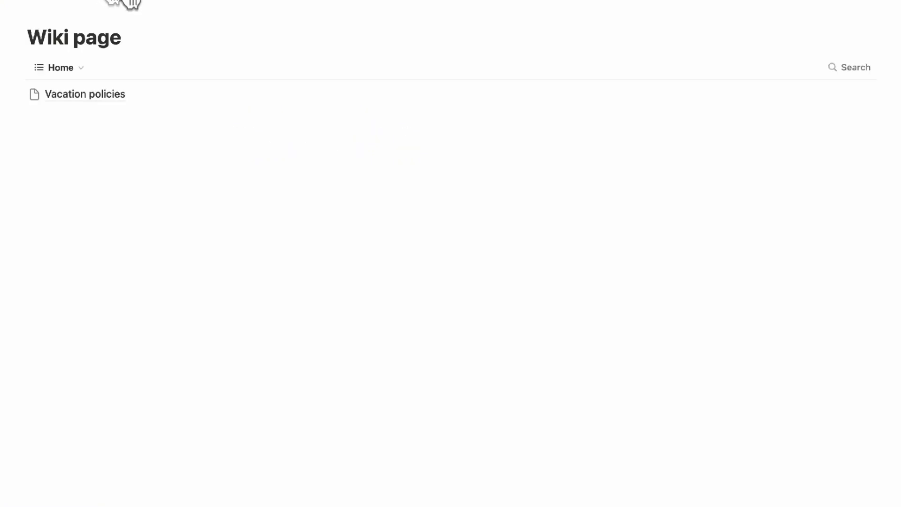
Add a "Policies" text line with a divider beneath it above the Vacation policies subpage
{"action": "mouse_move", "coordinate": [173, 101]}
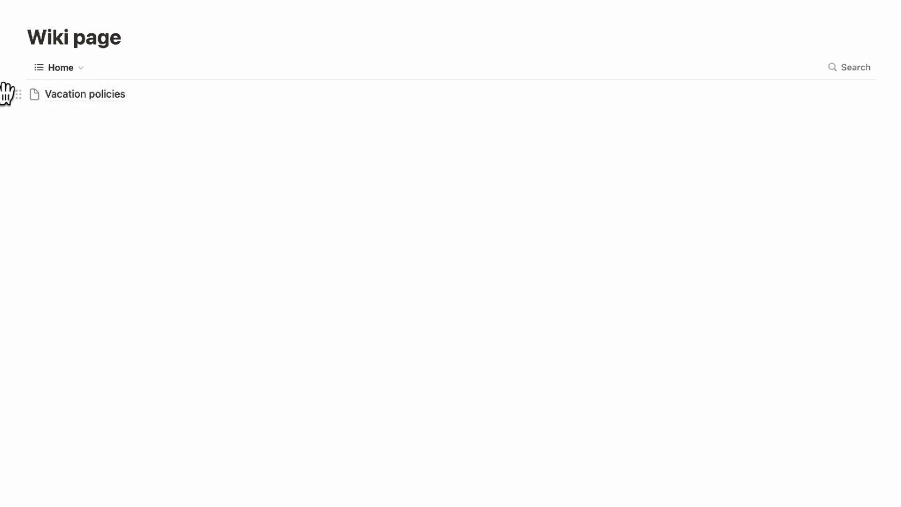
{"action": "left_click", "coordinate": [8, 94]}
{"action": "key", "text": "Escape"}
{"action": "left_click_drag", "start_coordinate": [18, 114], "coordinate": [34, 84]}
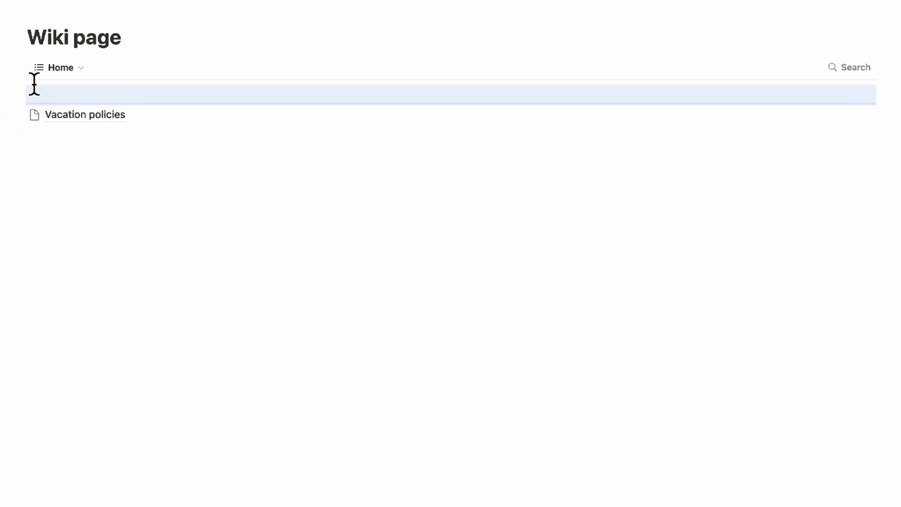
{"action": "left_click", "coordinate": [54, 99]}
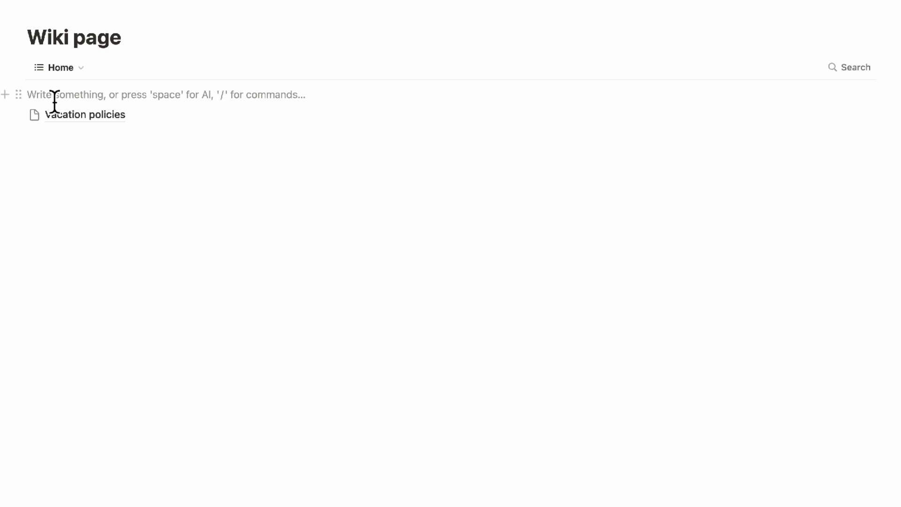
{"action": "type", "text": "Policie"}
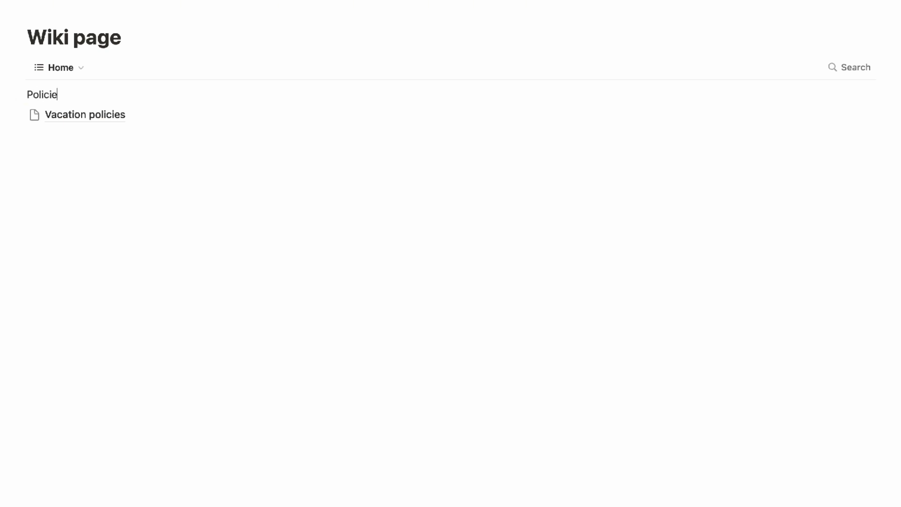
{"action": "type", "text": "s"}
{"action": "key", "text": "Return"}
{"action": "type", "text": "/divider"}
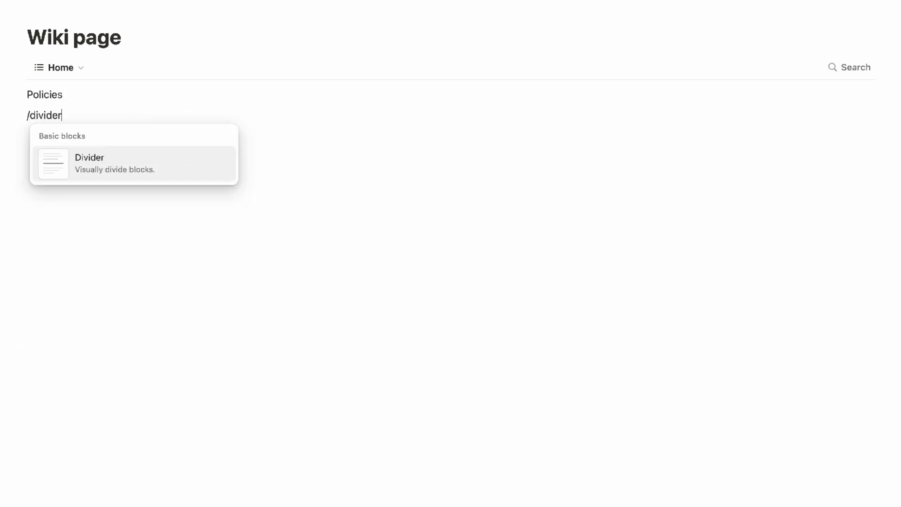
{"action": "key", "text": "Return"}
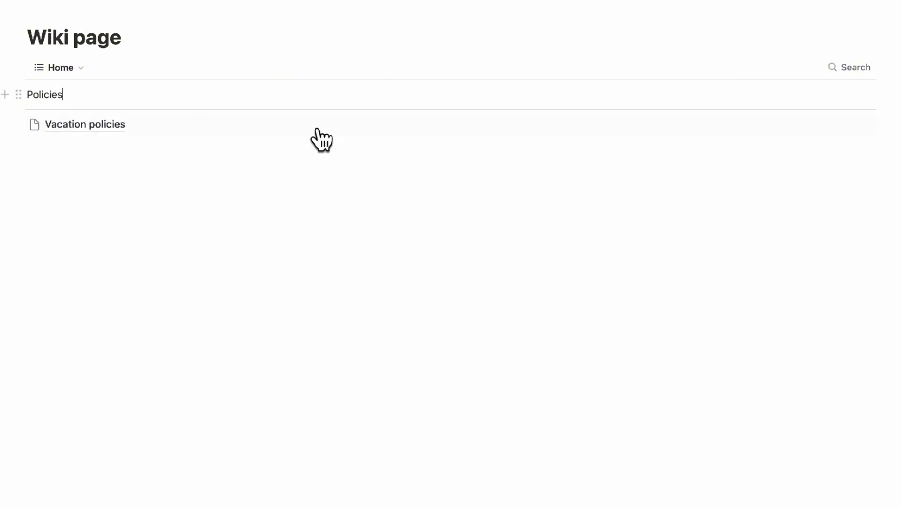
Insert a linked table view of the Wiki page database below the Vacation policies subpage and check the wiki's list of views
{"action": "left_click", "coordinate": [75, 158]}
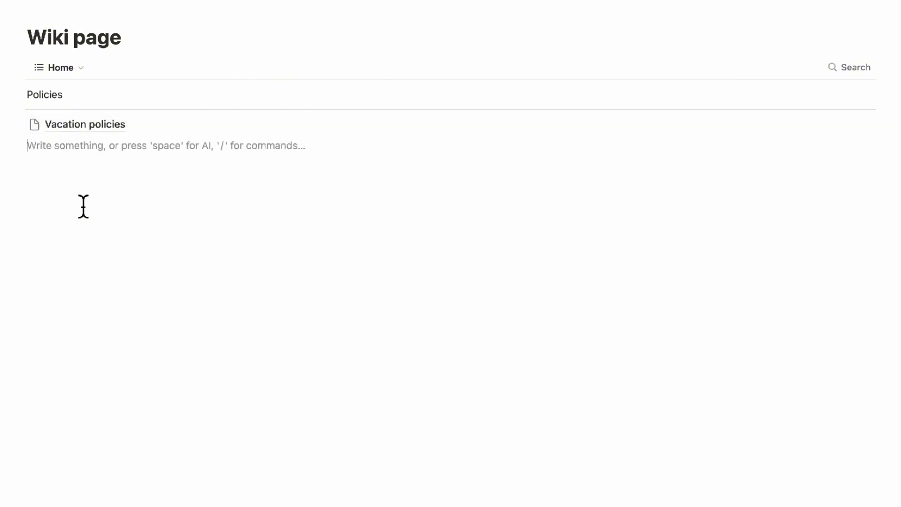
{"action": "type", "text": "/"}
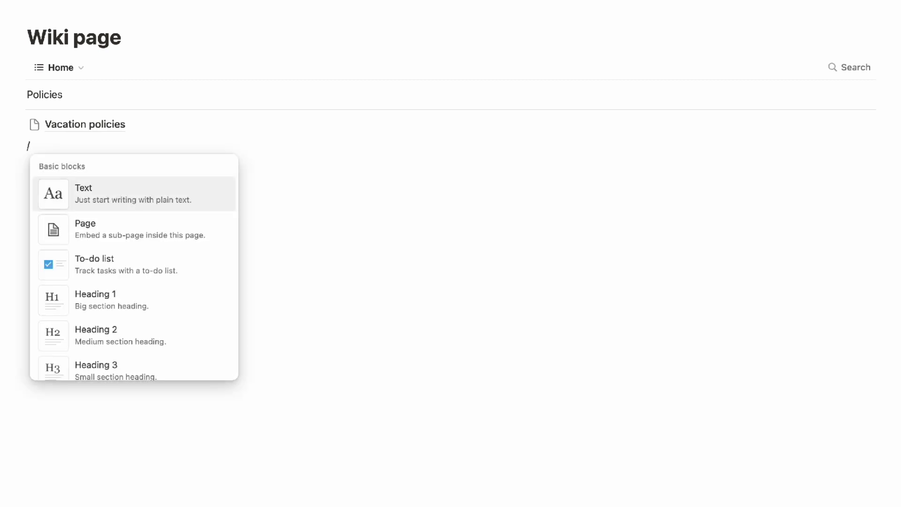
{"action": "type", "text": "linked"}
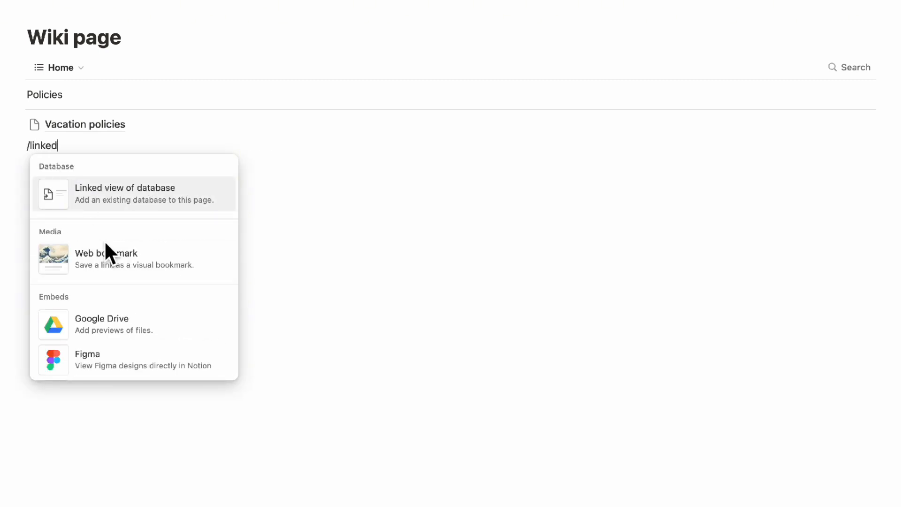
{"action": "left_click", "coordinate": [114, 192]}
{"action": "type", "text": "wiki"}
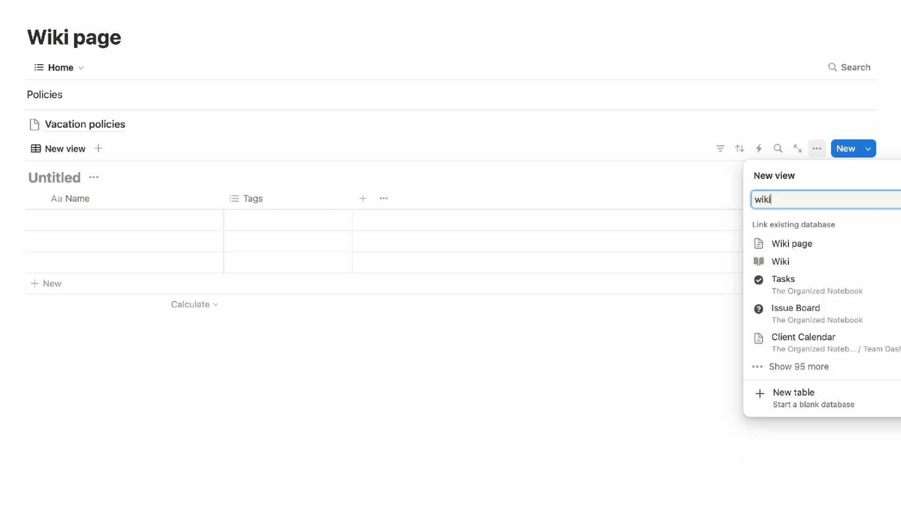
{"action": "type", "text": " page"}
{"action": "left_click", "coordinate": [826, 244]}
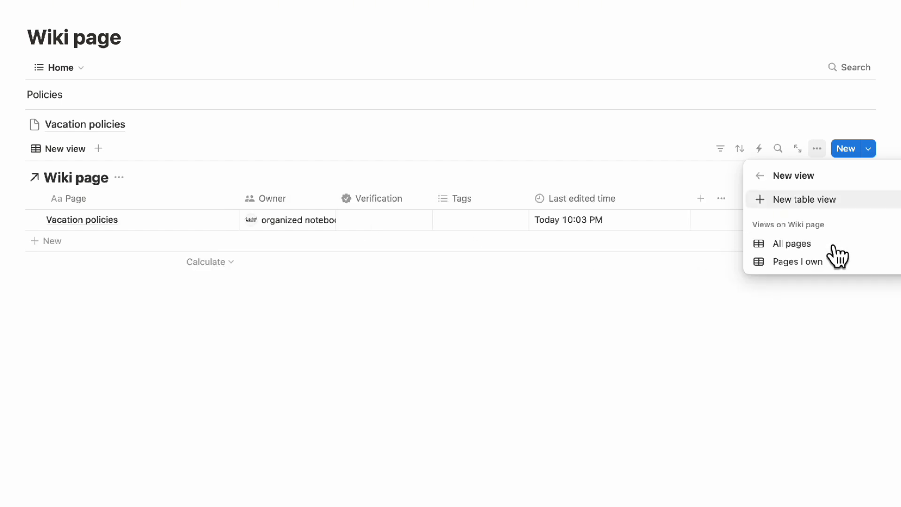
{"action": "left_click", "coordinate": [463, 284]}
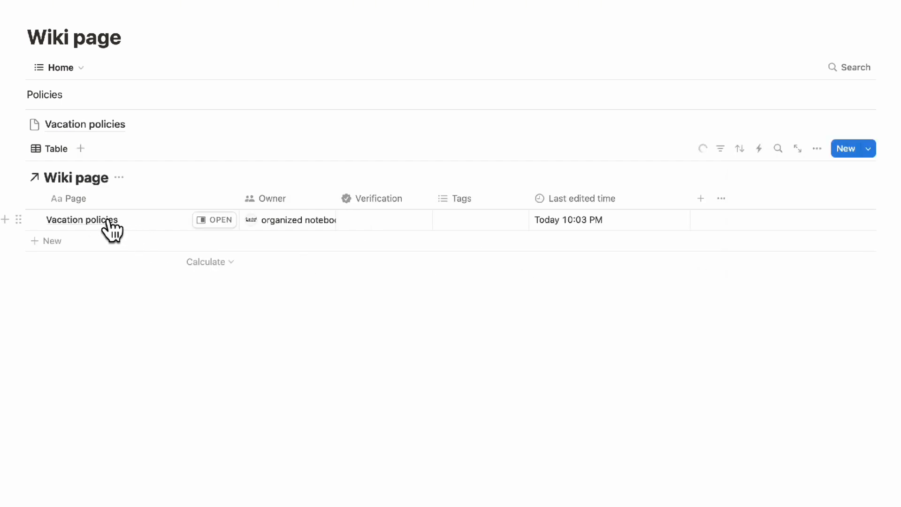
{"action": "left_click", "coordinate": [75, 69]}
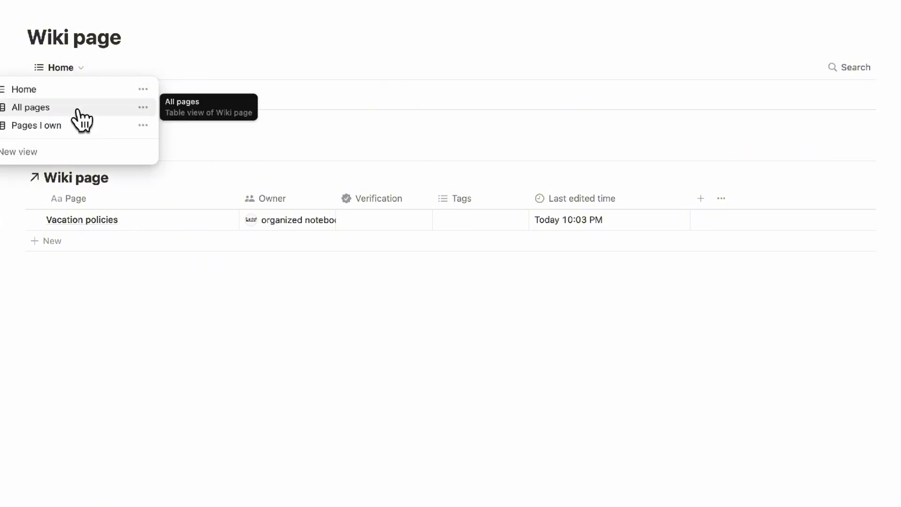
{"action": "left_click", "coordinate": [127, 62]}
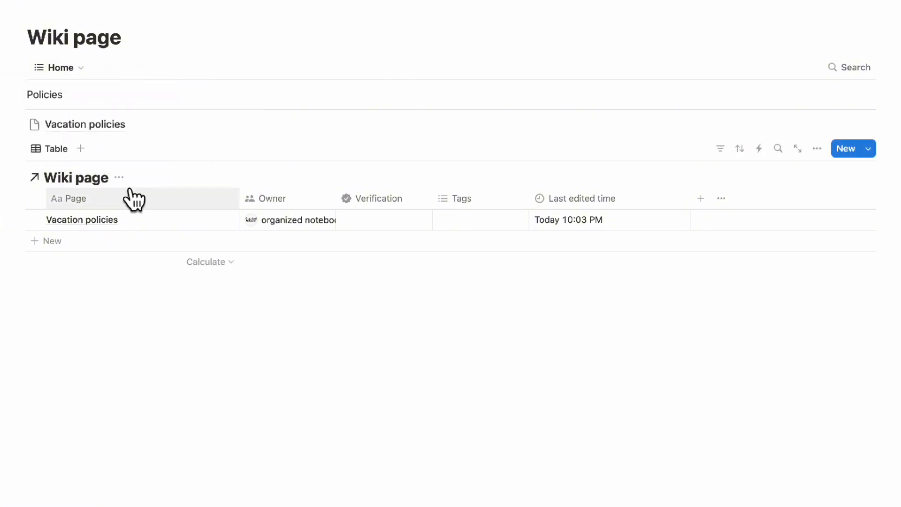
Place the linked table in a column beside Vacation policies, widen the table's column, and hide its database title
{"action": "left_click_drag", "start_coordinate": [18, 148], "coordinate": [885, 122]}
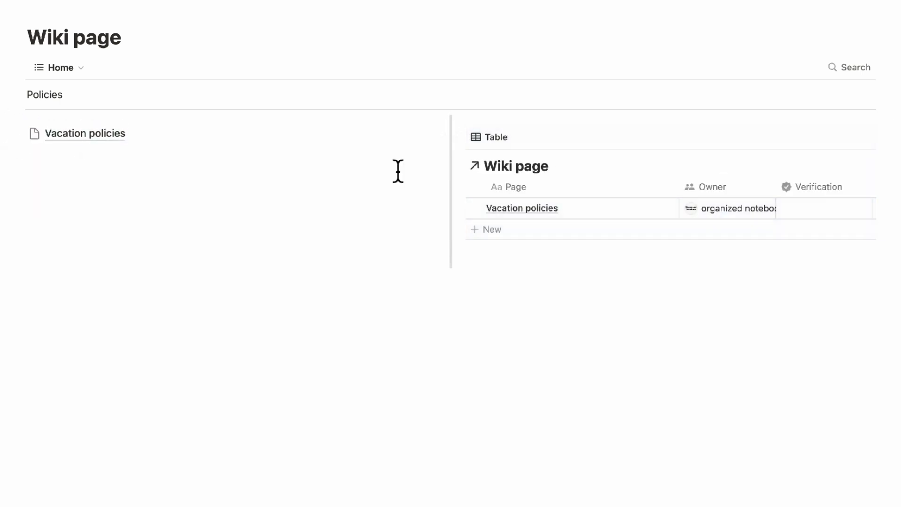
{"action": "left_click_drag", "start_coordinate": [451, 173], "coordinate": [348, 177]}
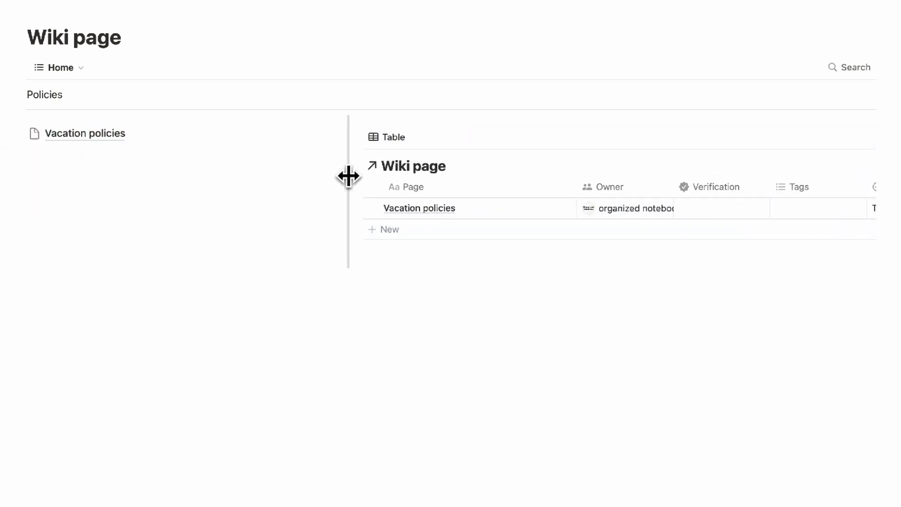
{"action": "left_click", "coordinate": [455, 165]}
{"action": "left_click", "coordinate": [468, 234]}
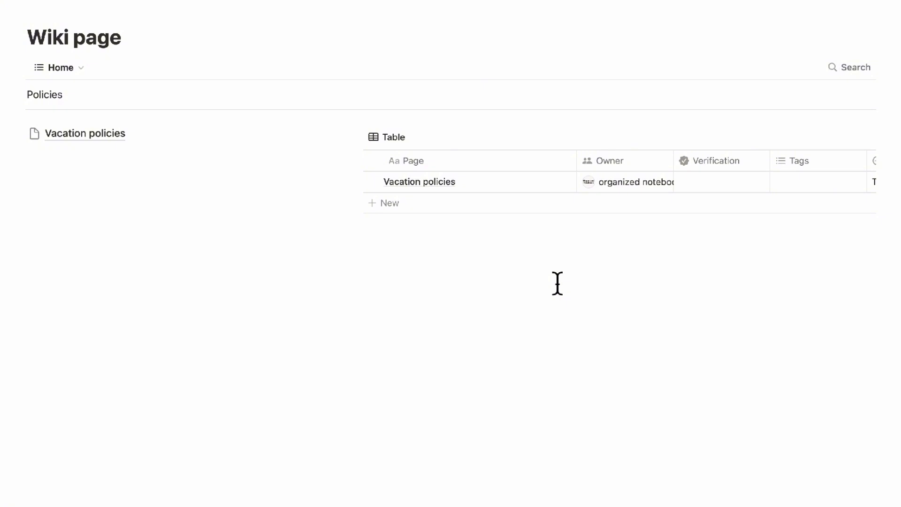
Delete the linked Wiki page table and the "Policies" line with its divider from the Home view
{"action": "left_click", "coordinate": [356, 136]}
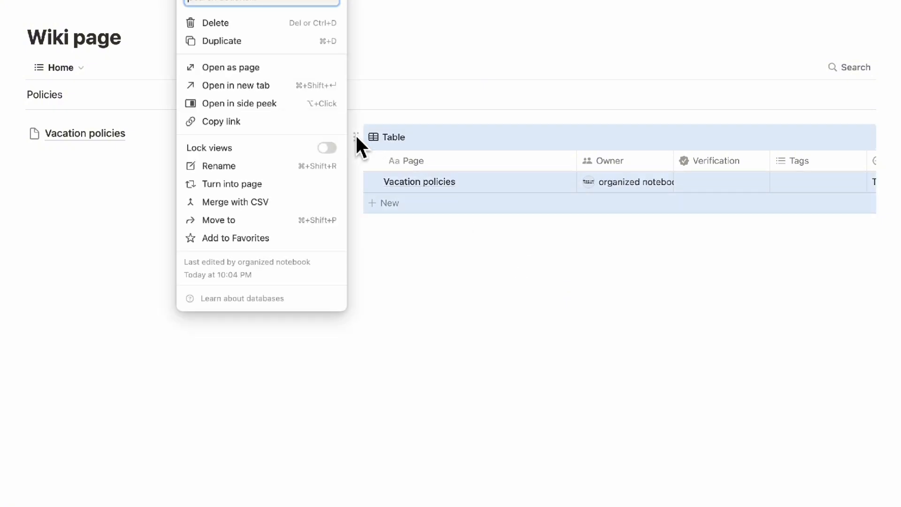
{"action": "left_click", "coordinate": [272, 22]}
{"action": "left_click", "coordinate": [110, 163]}
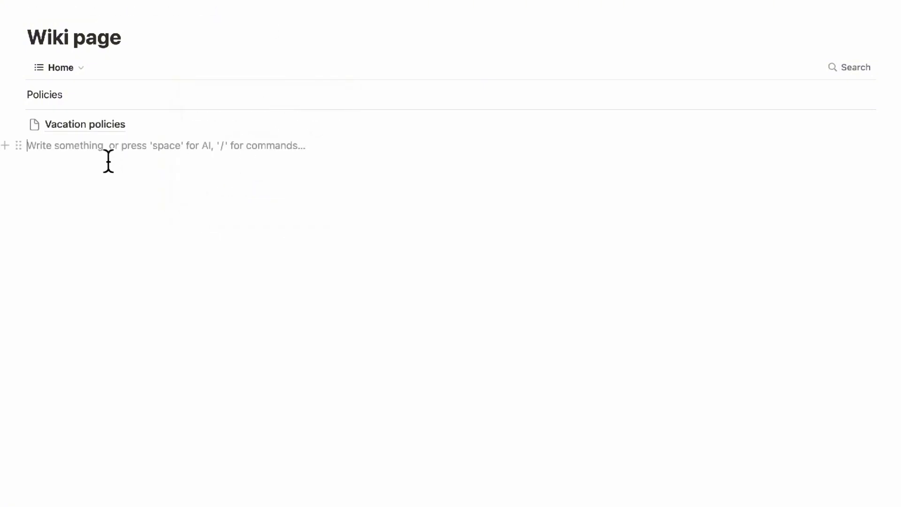
{"action": "left_click_drag", "start_coordinate": [1, 90], "coordinate": [62, 113]}
{"action": "key", "text": "BackSpace"}
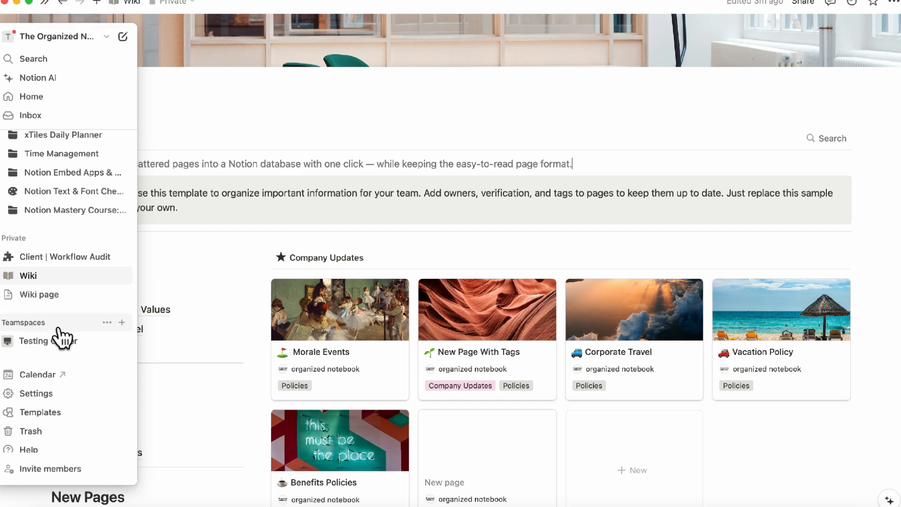
Examine the permission options offered for a new teamspace and close the form without creating one
{"action": "left_click", "coordinate": [123, 324]}
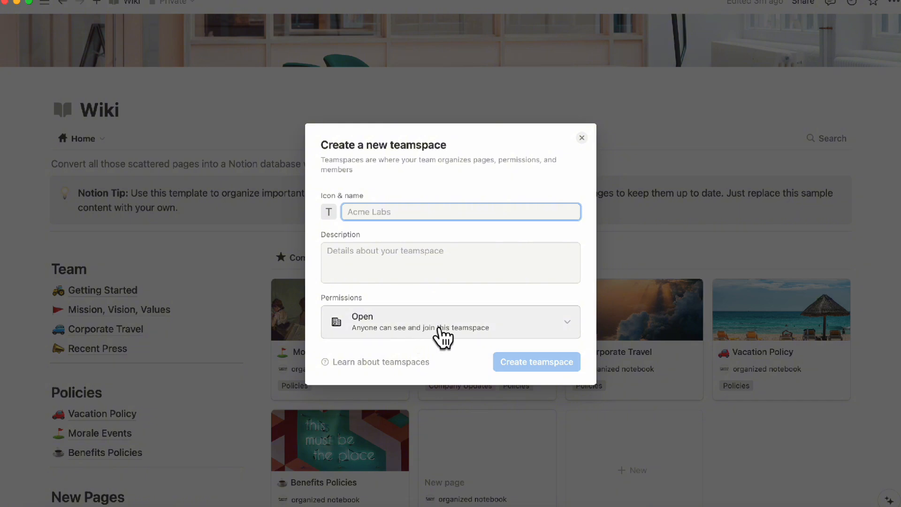
{"action": "left_click", "coordinate": [441, 336]}
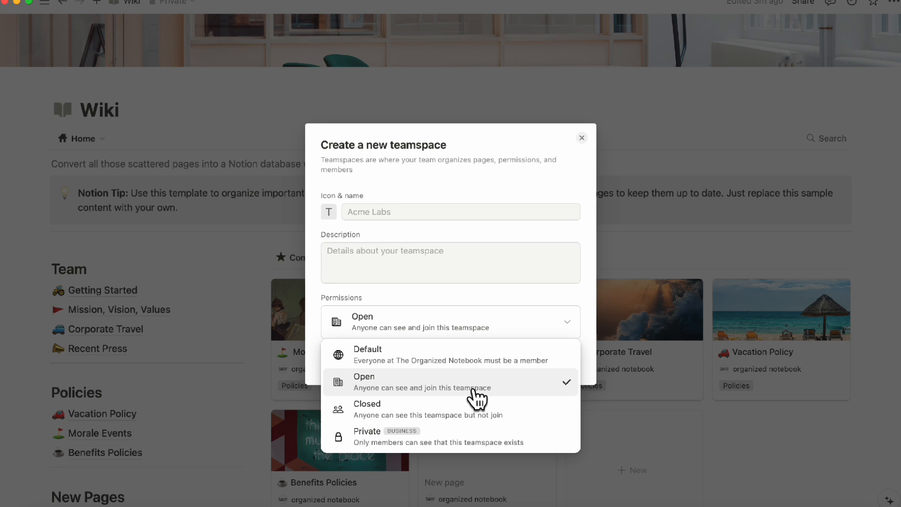
{"action": "left_click", "coordinate": [437, 245]}
{"action": "left_click", "coordinate": [582, 137]}
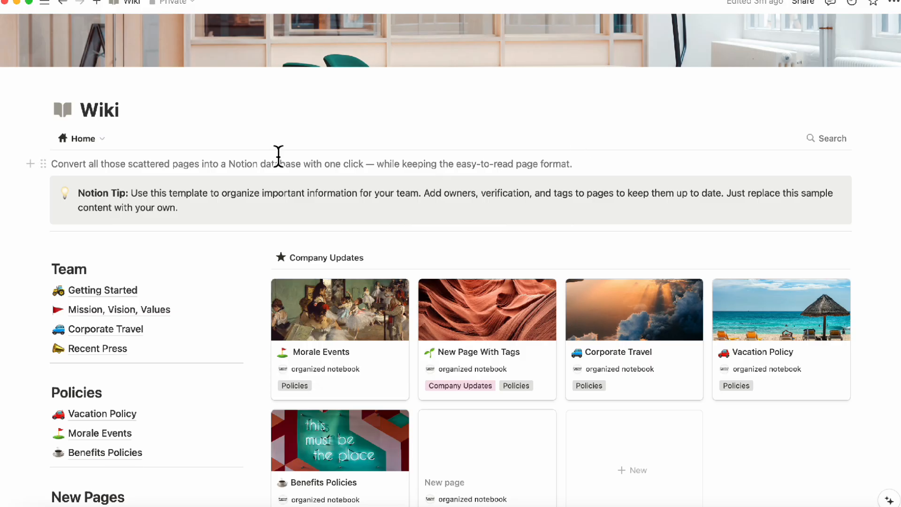
Try out "Marketing" and "Development" as names for a new teamspace, clear the name and discard the form
{"action": "mouse_move", "coordinate": [45, 4]}
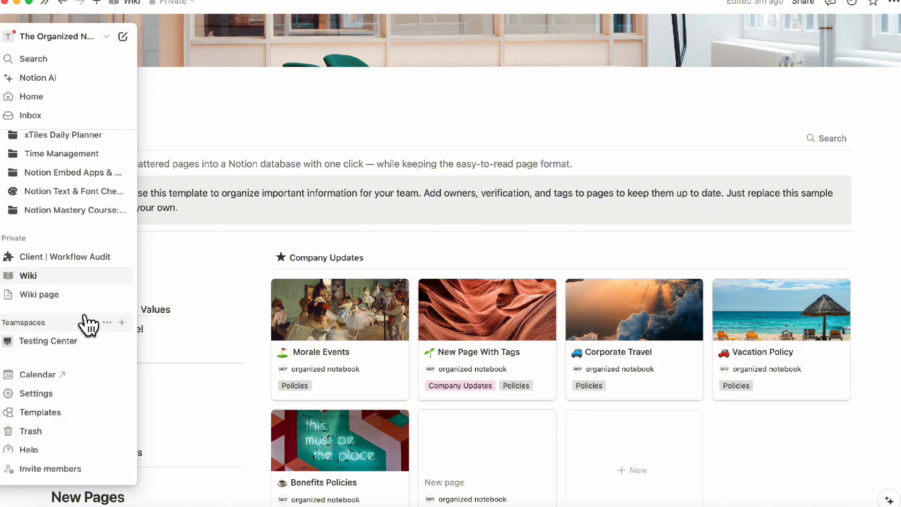
{"action": "left_click", "coordinate": [123, 323]}
{"action": "type", "text": "Ma"}
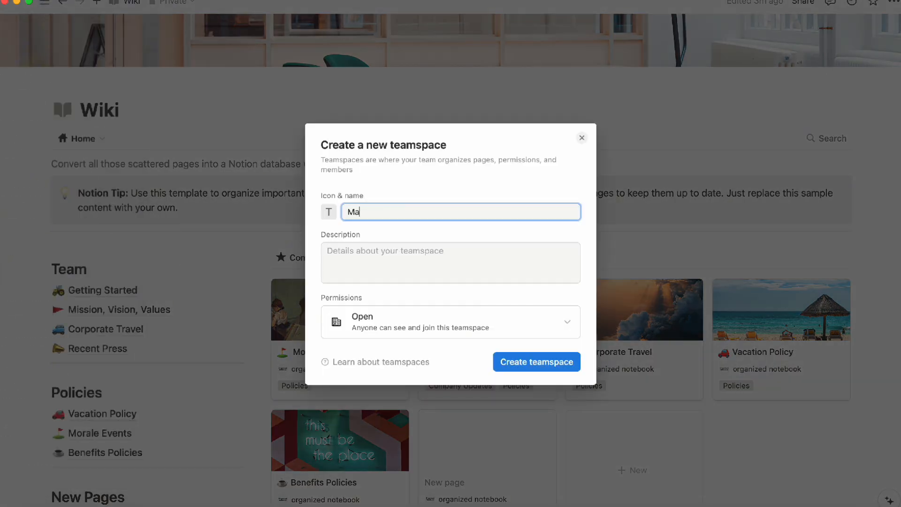
{"action": "type", "text": "rketing"}
{"action": "double_click", "coordinate": [374, 216]}
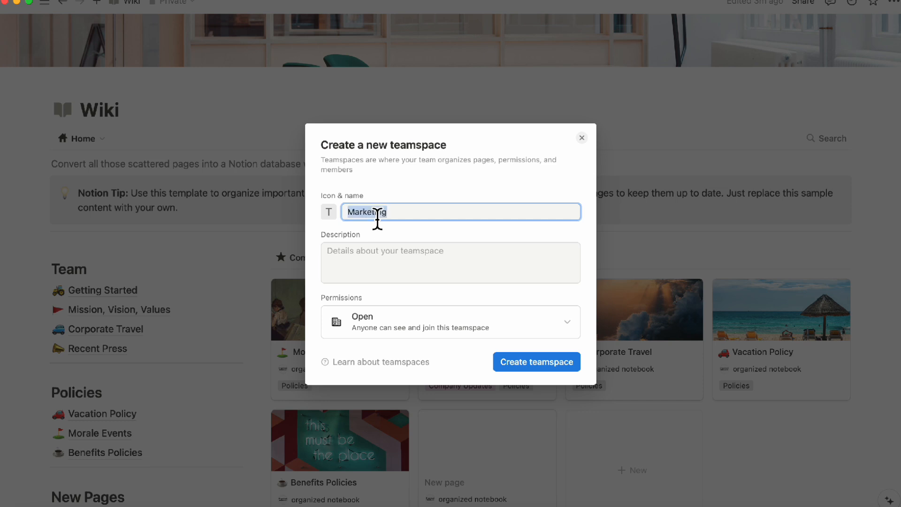
{"action": "type", "text": "Development"}
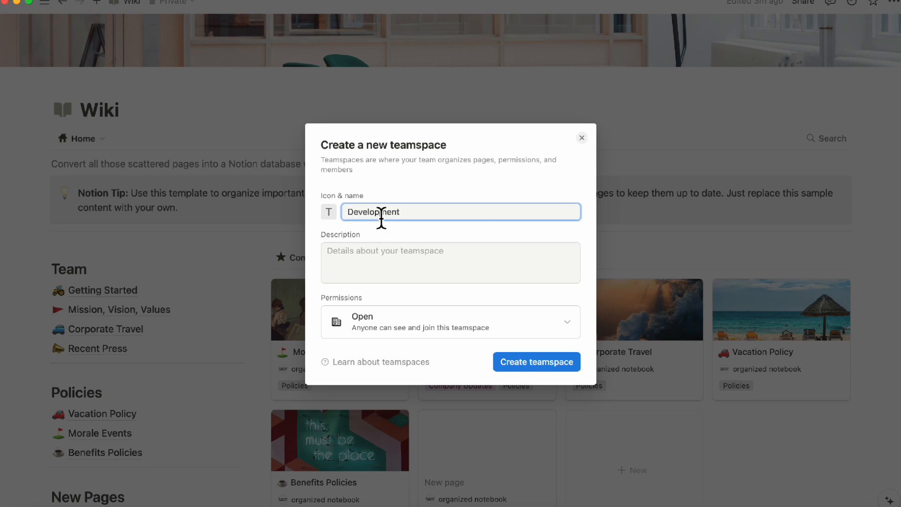
{"action": "double_click", "coordinate": [380, 218]}
{"action": "key", "text": "BackSpace"}
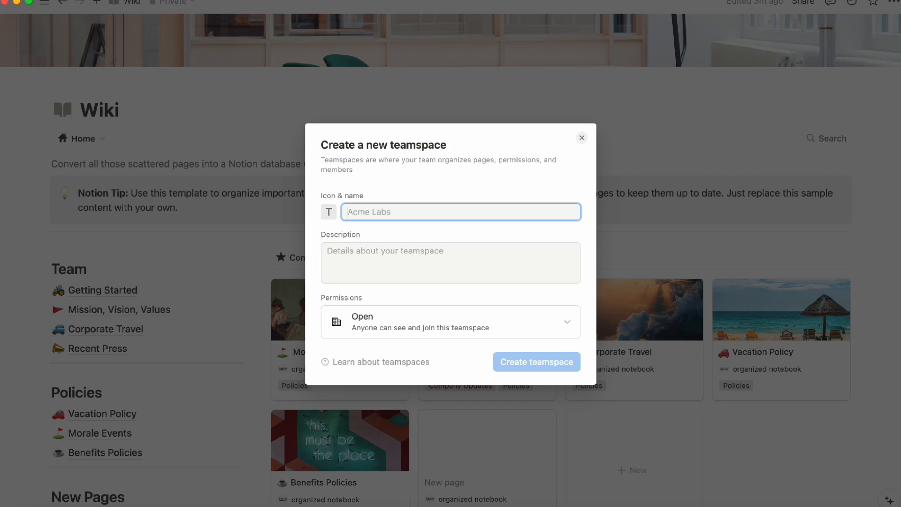
{"action": "key", "text": "Escape"}
Examine the Members, Security and General settings of the Testing Center teamspace
{"action": "left_click", "coordinate": [107, 342]}
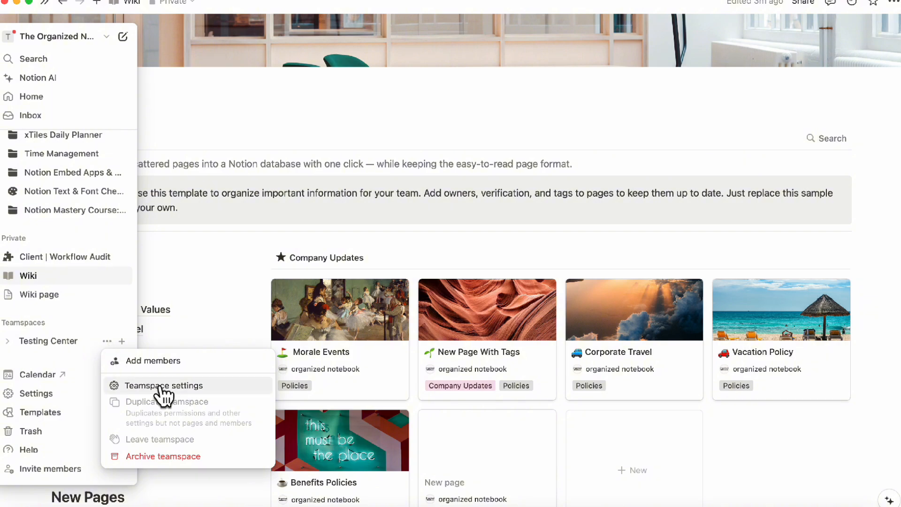
{"action": "left_click", "coordinate": [180, 387]}
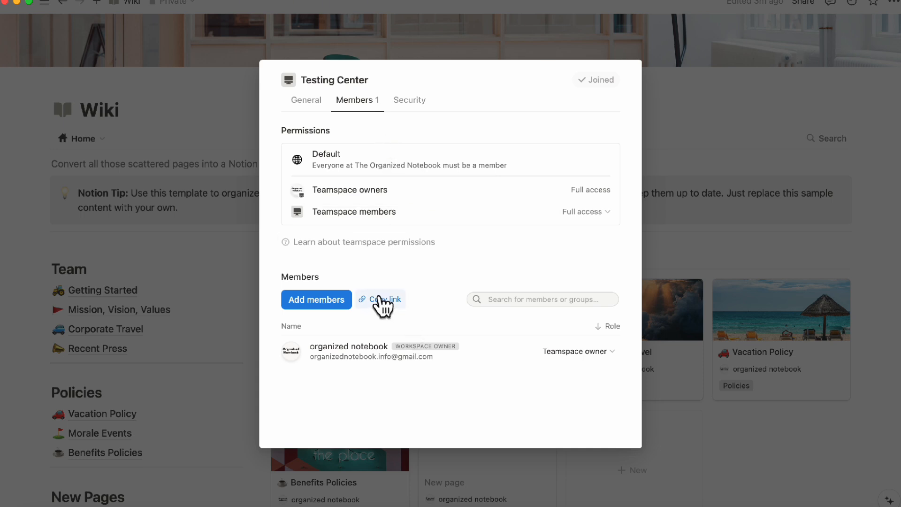
{"action": "left_click", "coordinate": [409, 100]}
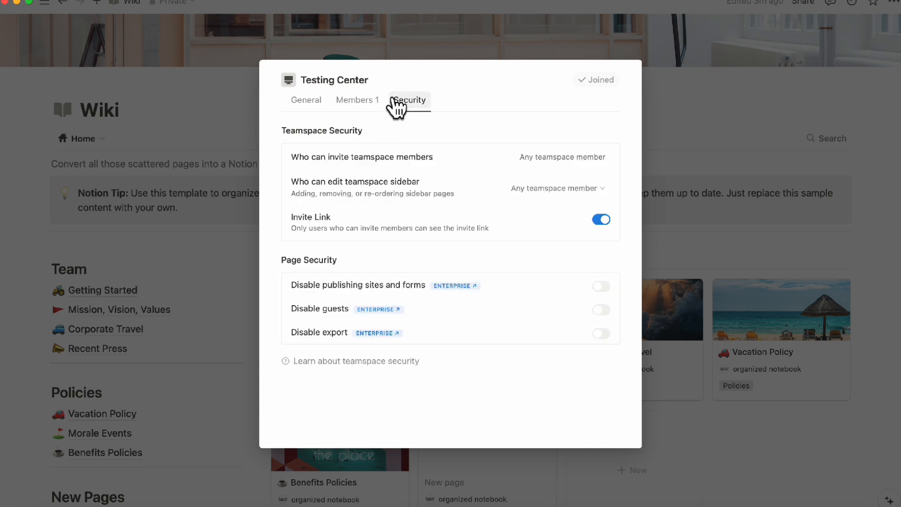
{"action": "left_click", "coordinate": [309, 103]}
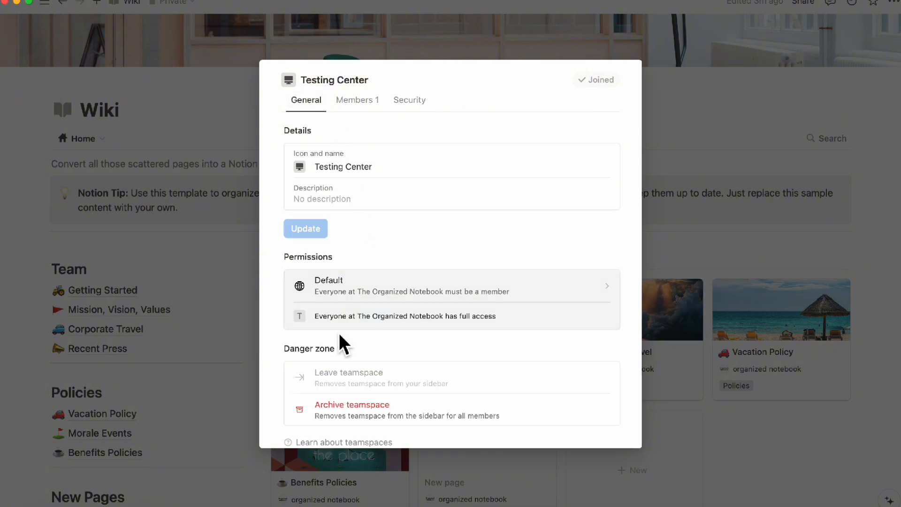
{"action": "scroll", "coordinate": [342, 343], "scroll_direction": "down", "scroll_amount": 1}
{"action": "scroll", "coordinate": [346, 376], "scroll_direction": "up", "scroll_amount": 1}
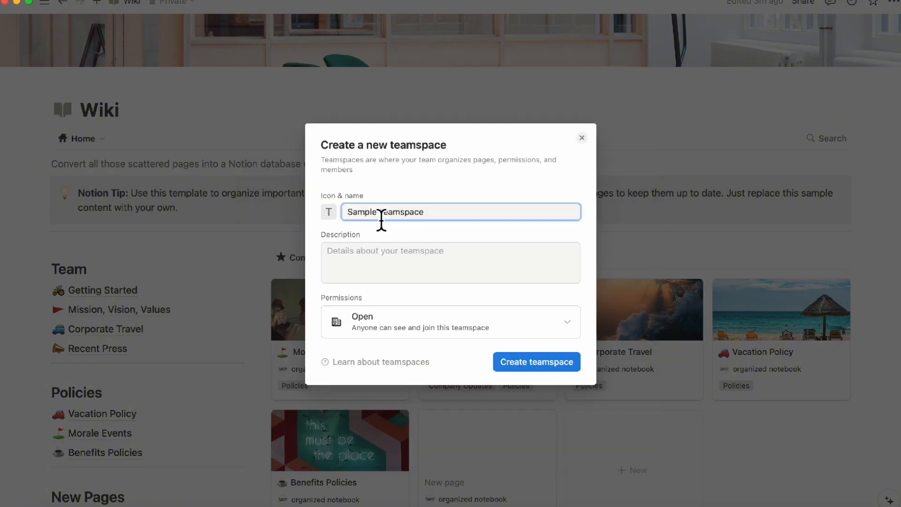
Create a teamspace named "Sample Teamspace" with Open permissions
{"action": "left_click", "coordinate": [404, 218]}
{"action": "left_click", "coordinate": [532, 362]}
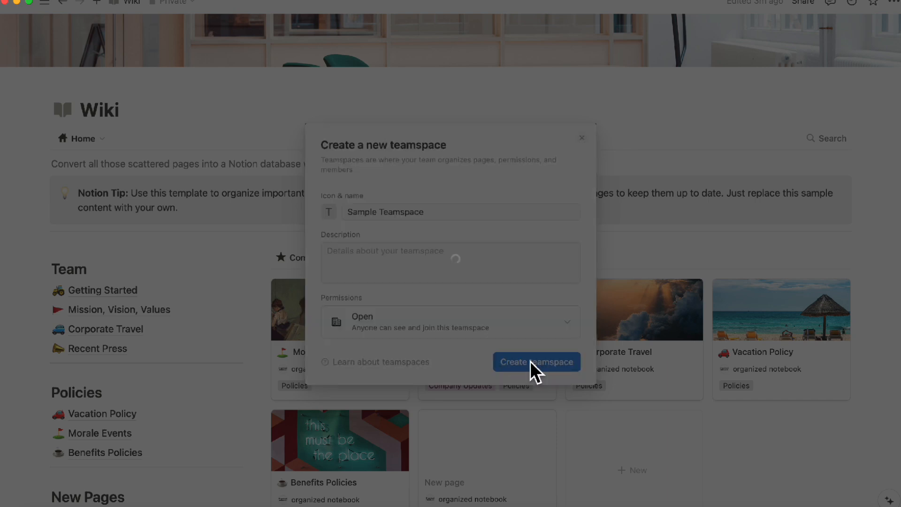
{"action": "mouse_move", "coordinate": [57, 50]}
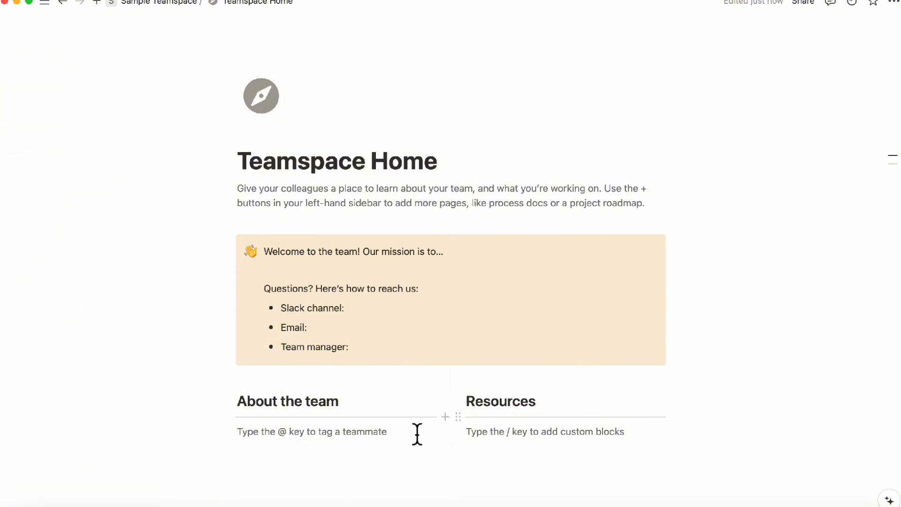
Add a page titled "Task Dashboard" to the Sample Teamspace
{"action": "mouse_move", "coordinate": [46, 4]}
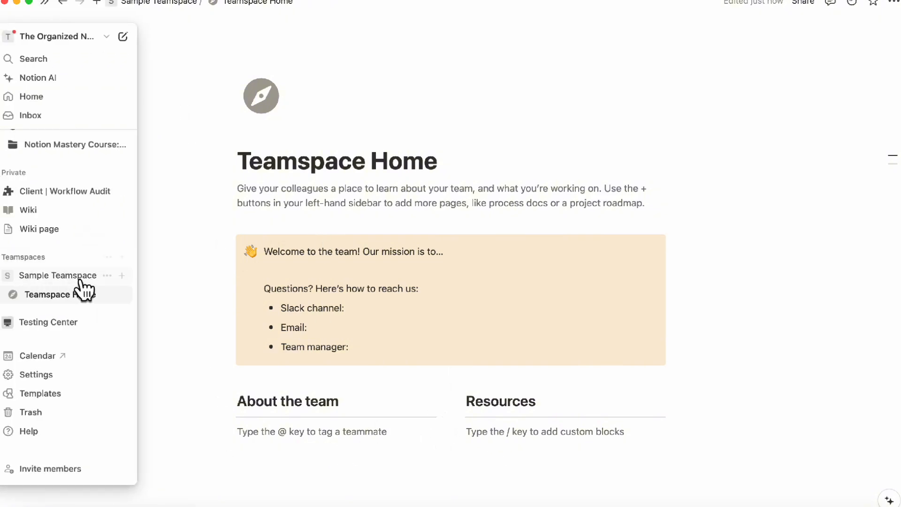
{"action": "left_click", "coordinate": [121, 276]}
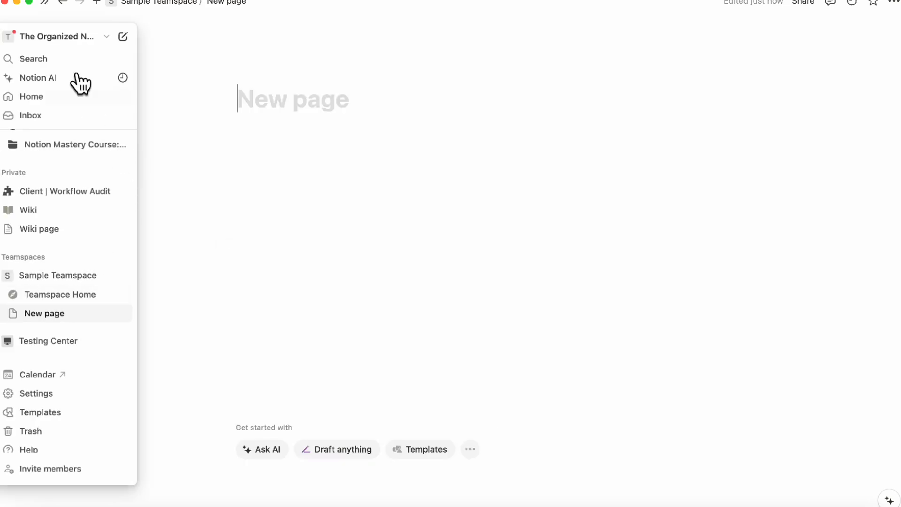
{"action": "type", "text": "Task Dashboard"}
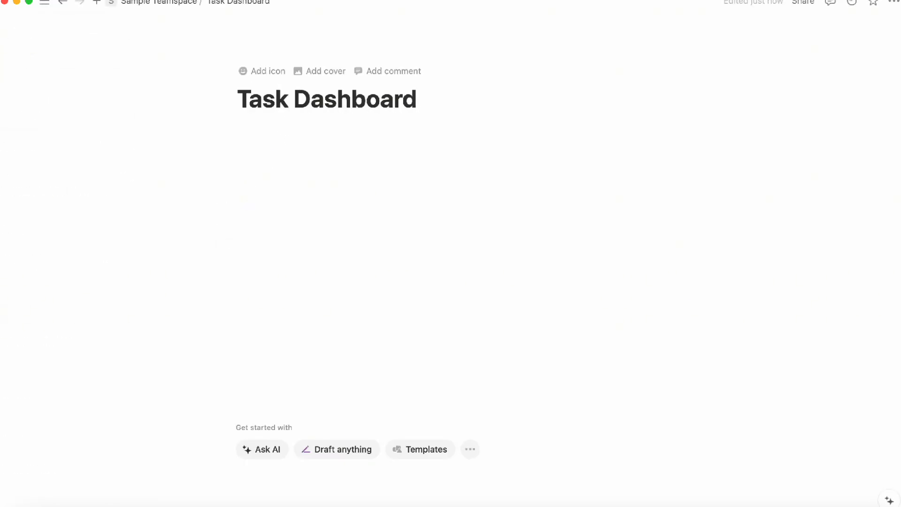
Switch on suggested edits for Teamspace Home, suggest the line "New text here" below the intro paragraph, and leave suggesting mode
{"action": "mouse_move", "coordinate": [45, 3]}
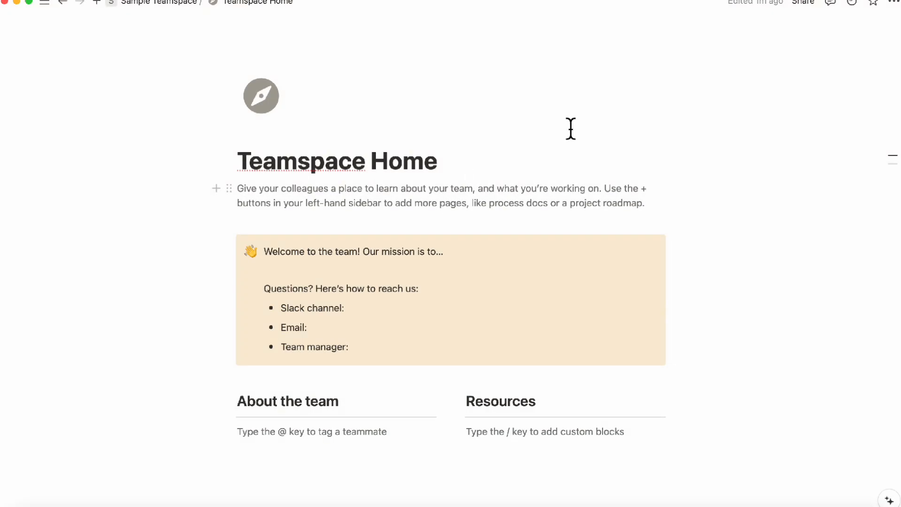
{"action": "left_click", "coordinate": [893, 3]}
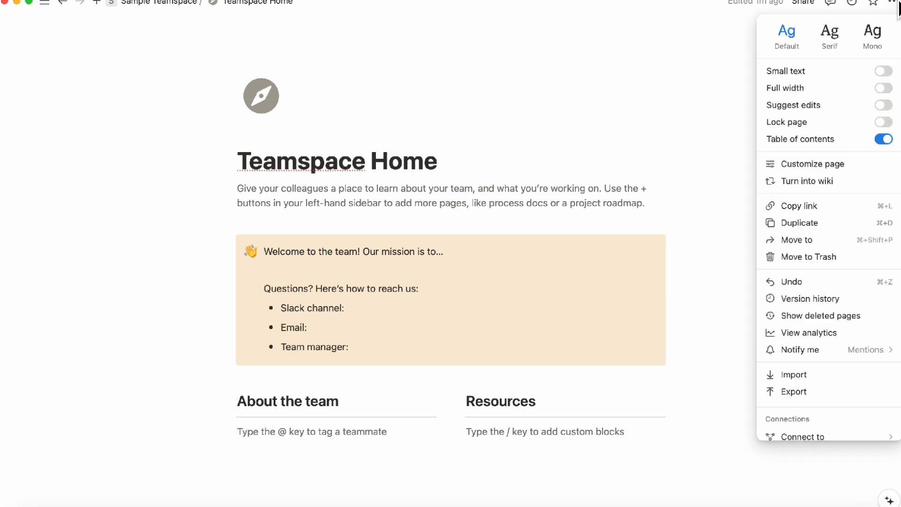
{"action": "left_click", "coordinate": [884, 105]}
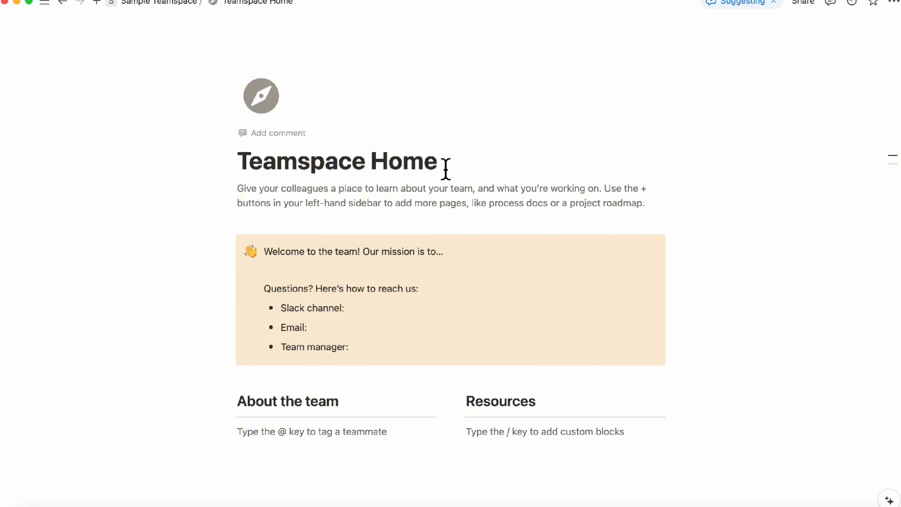
{"action": "left_click", "coordinate": [650, 211]}
{"action": "key", "text": "shift+Return"}
{"action": "type", "text": "New text eh"}
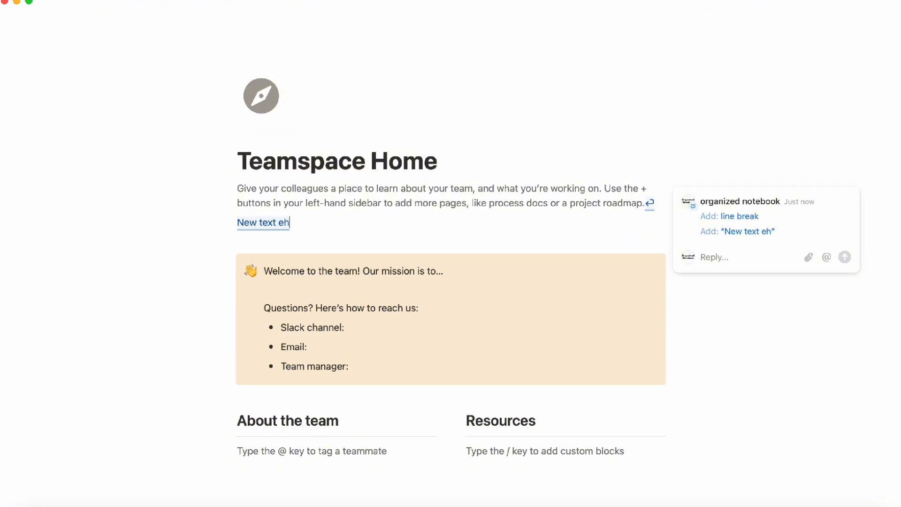
{"action": "key", "text": "BackSpace"}
{"action": "key", "text": "BackSpace"}
{"action": "type", "text": "here"}
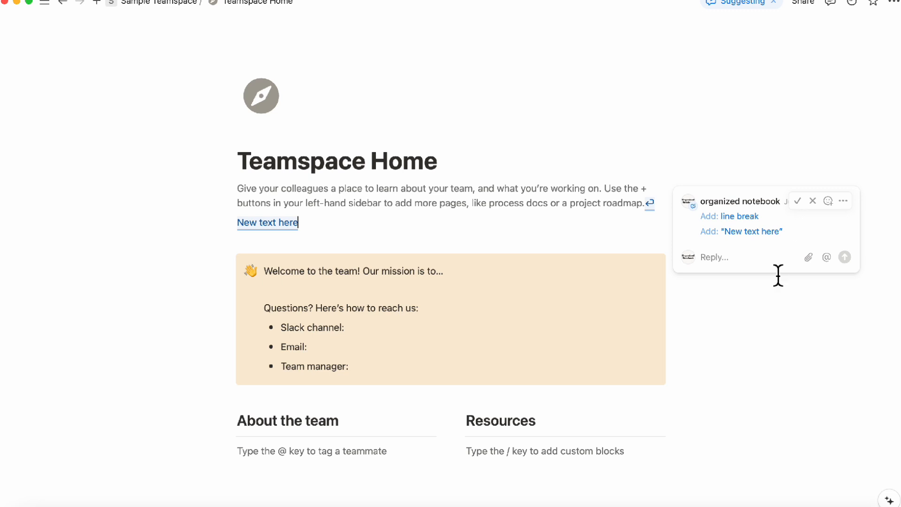
{"action": "left_click", "coordinate": [773, 3]}
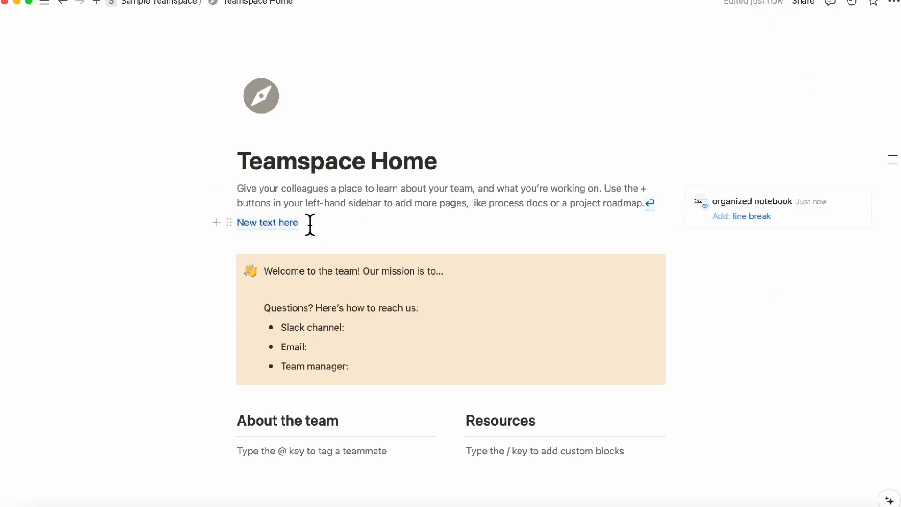
Accept the suggested line "New text here" on Teamspace Home
{"action": "left_click", "coordinate": [280, 225]}
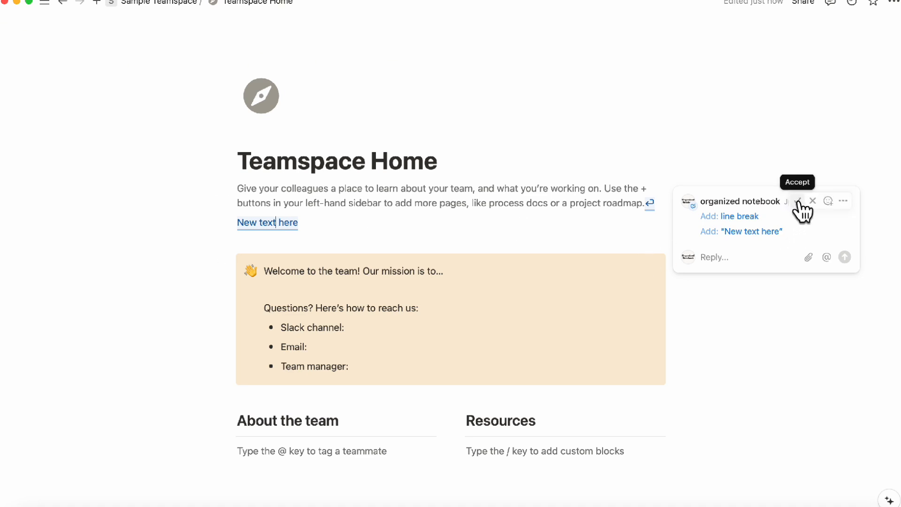
{"action": "left_click", "coordinate": [730, 259]}
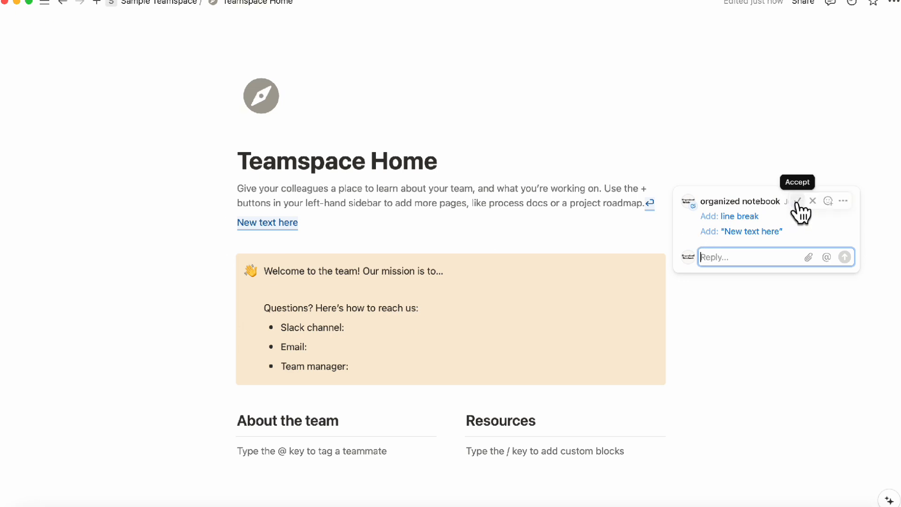
{"action": "left_click", "coordinate": [798, 202]}
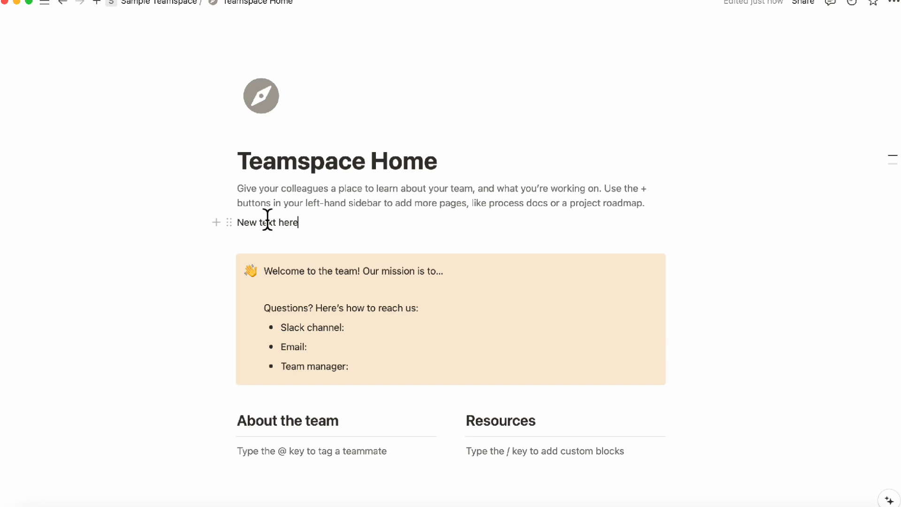
Delete the line "New text here" below the intro paragraph
{"action": "left_click_drag", "start_coordinate": [308, 225], "coordinate": [224, 221]}
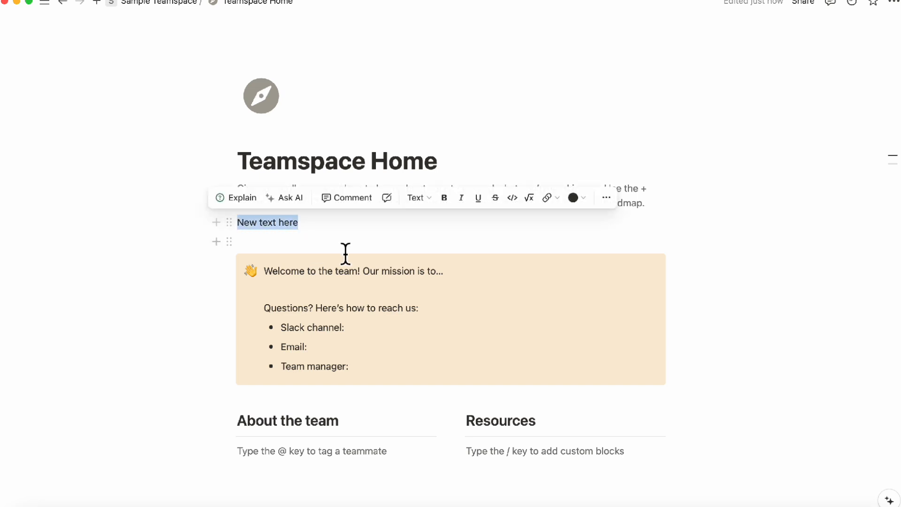
{"action": "key", "text": "BackSpace"}
{"action": "key", "text": "BackSpace"}
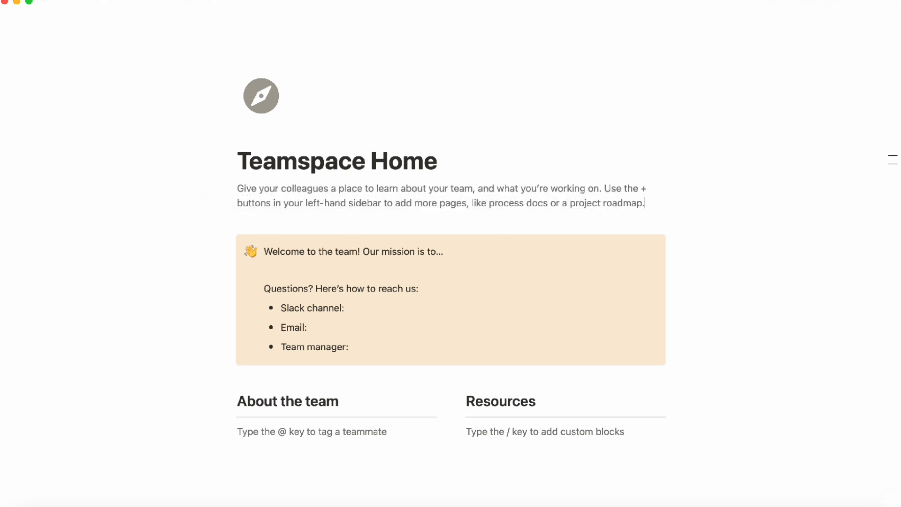
Start a comment on the phrase "like process docs or a project roadmap." and dismiss it without posting
{"action": "left_click_drag", "start_coordinate": [650, 209], "coordinate": [475, 209]}
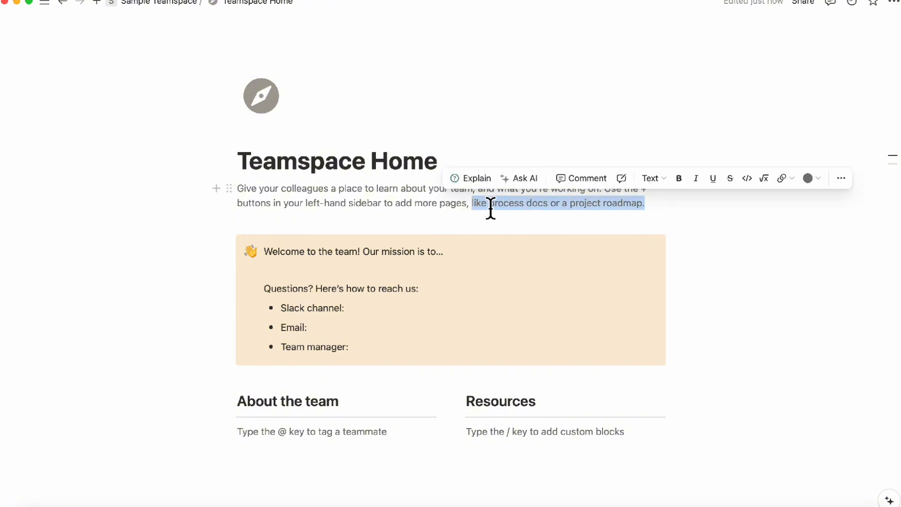
{"action": "left_click", "coordinate": [593, 179]}
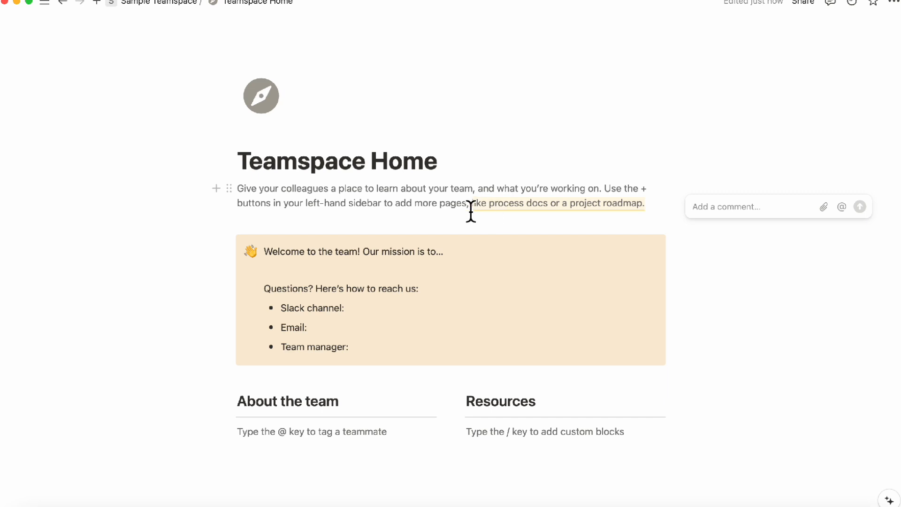
{"action": "left_click", "coordinate": [529, 216]}
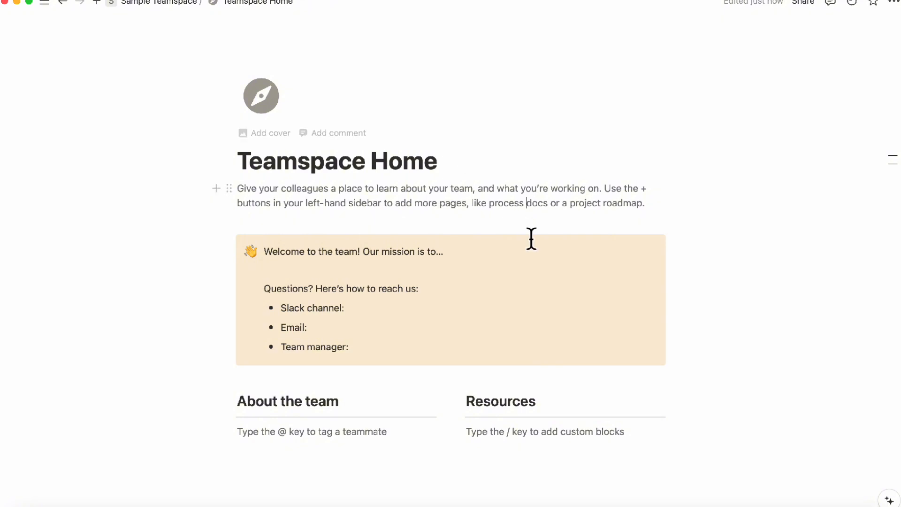
{"action": "left_click", "coordinate": [626, 233]}
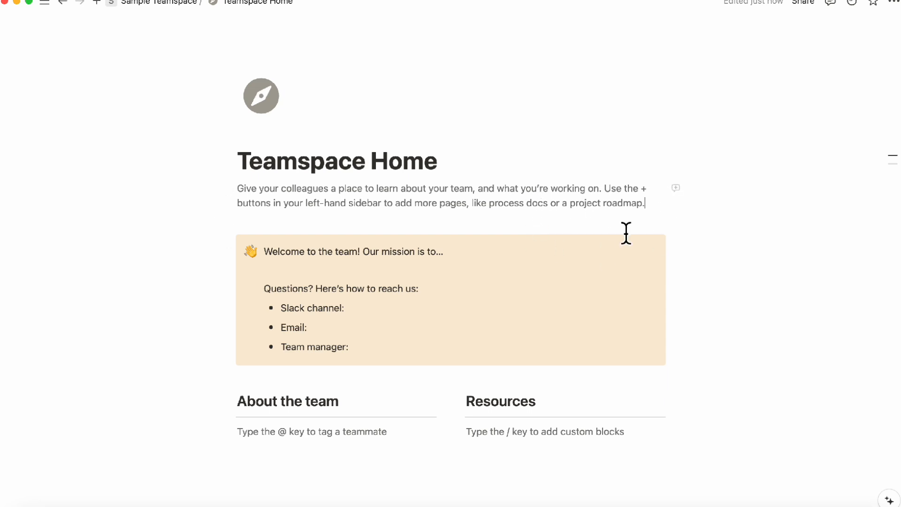
{"action": "key", "text": "Return"}
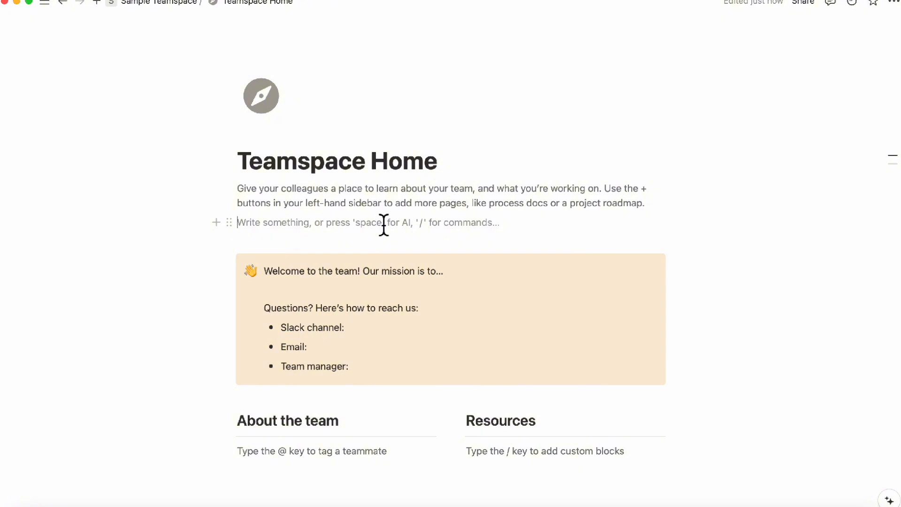
{"action": "key", "text": "BackSpace"}
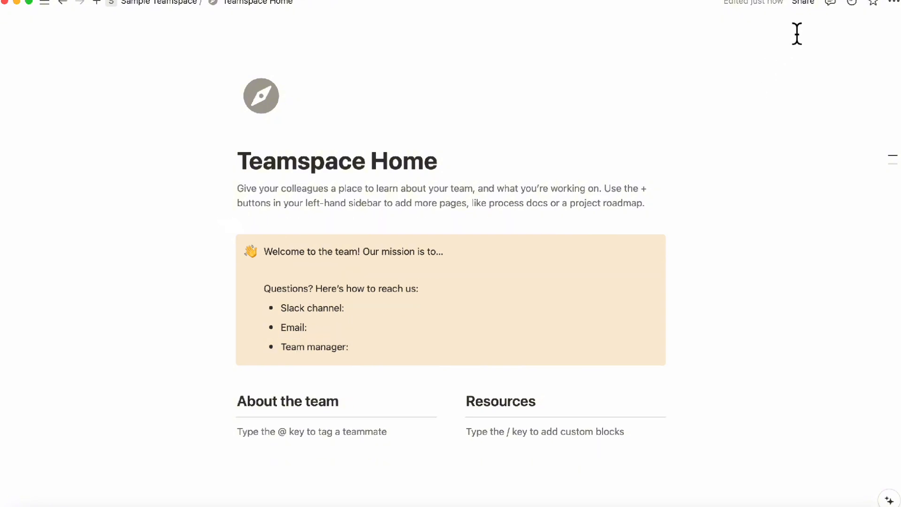
Examine Teamspace Home's sharing settings, including the access levels offered for teamspace owners, and close them
{"action": "left_click", "coordinate": [807, 4]}
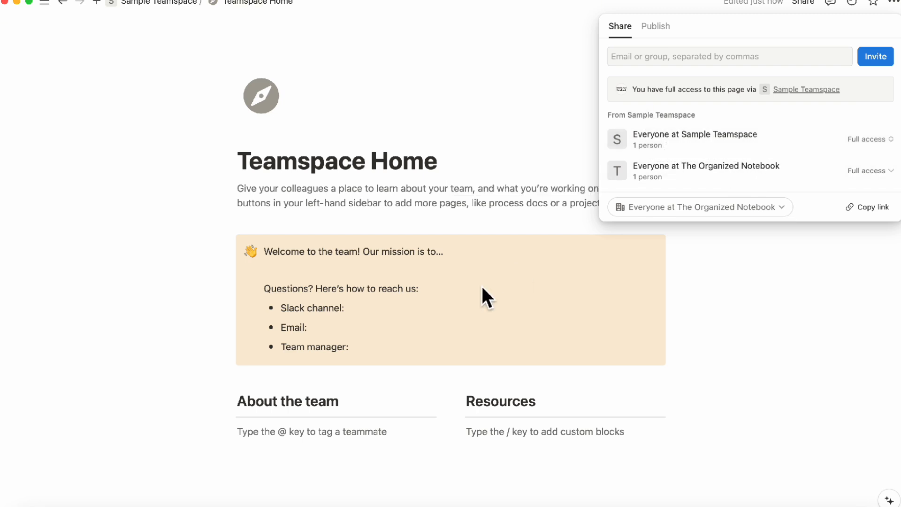
{"action": "left_click", "coordinate": [884, 141]}
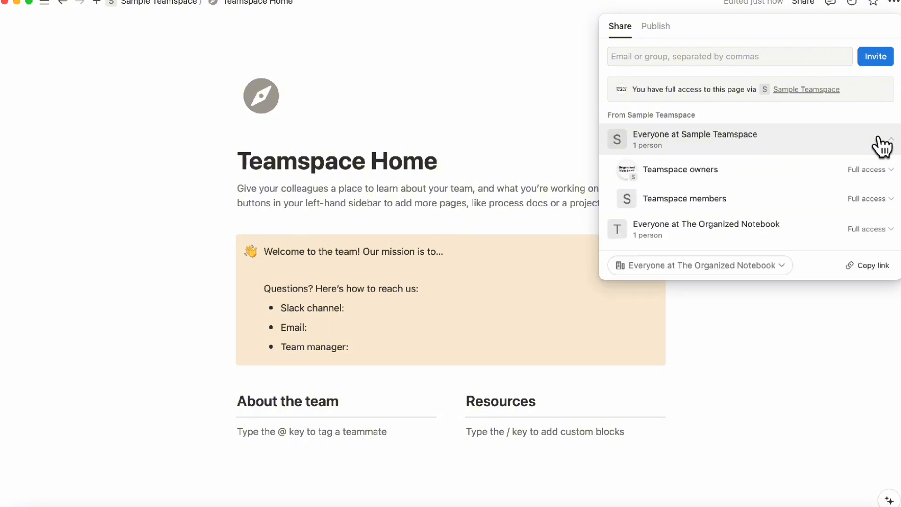
{"action": "left_click", "coordinate": [883, 169]}
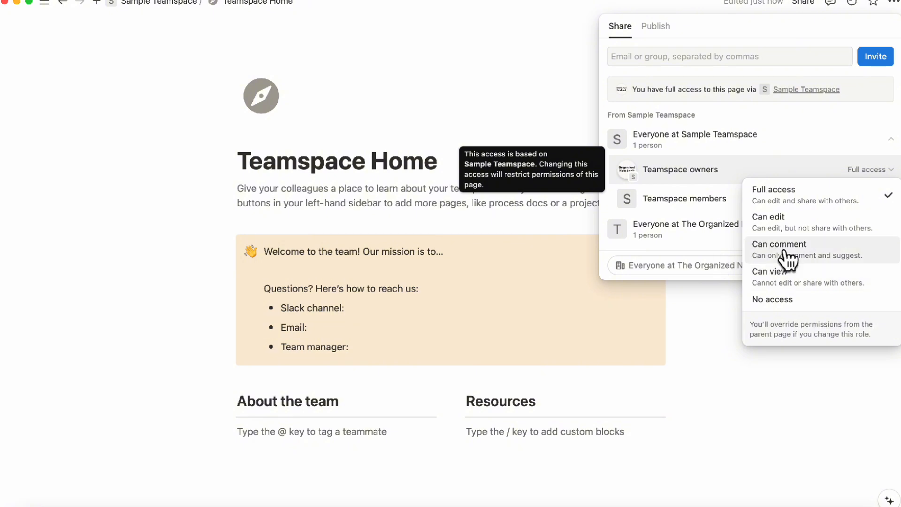
{"action": "left_click", "coordinate": [526, 204]}
{"action": "left_click", "coordinate": [517, 207]}
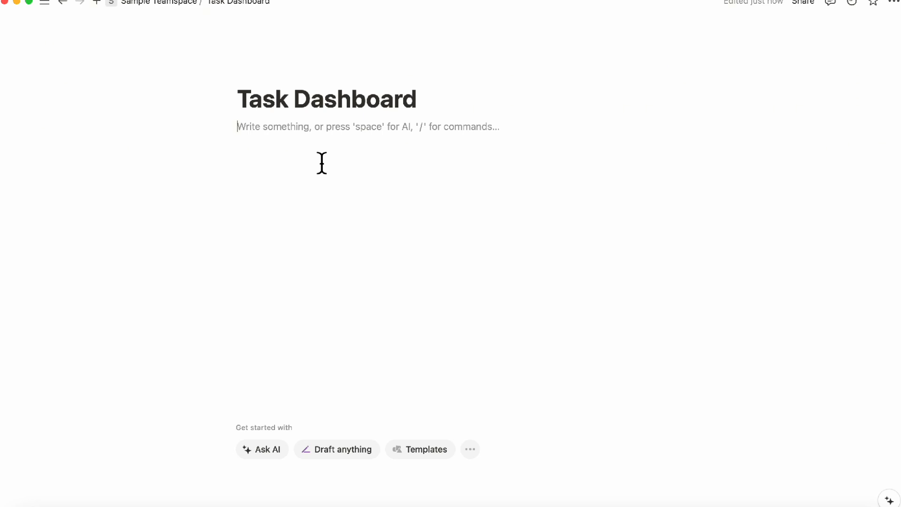
Insert a new board view database on the Task Dashboard page
{"action": "type", "text": "/board"}
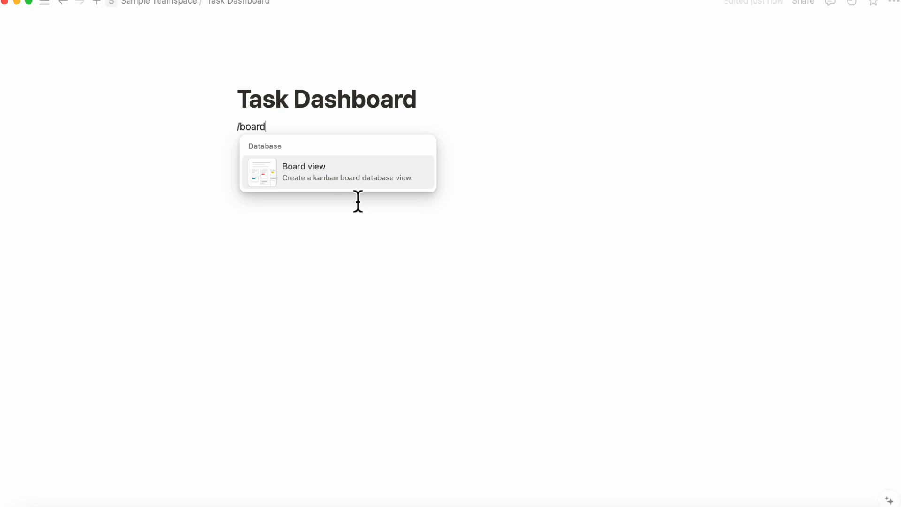
{"action": "key", "text": "Return"}
{"action": "left_click", "coordinate": [739, 203]}
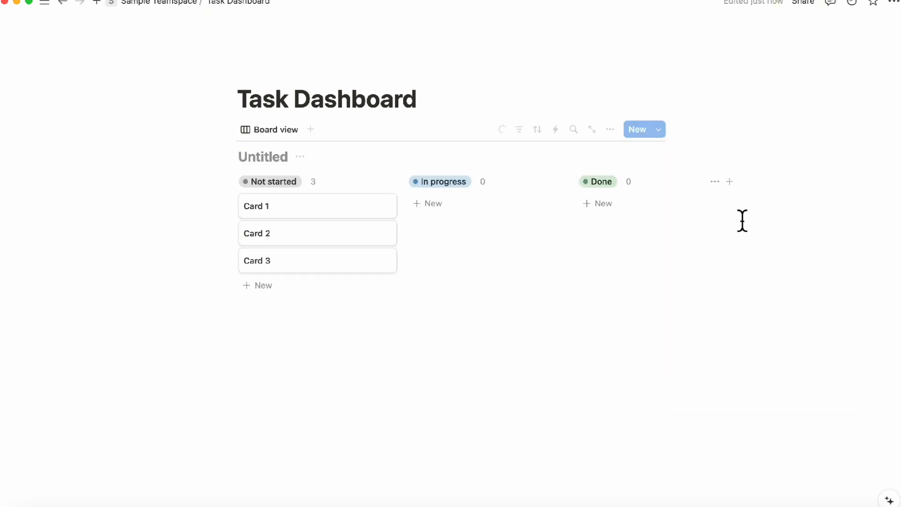
Examine the people available to assign to Card 1 and the form for a new automation on the board
{"action": "left_click", "coordinate": [303, 208]}
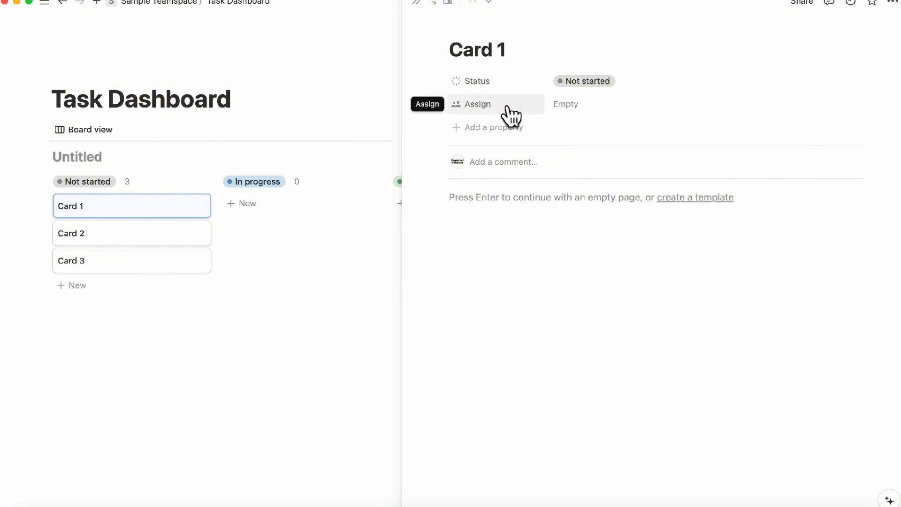
{"action": "left_click", "coordinate": [605, 105]}
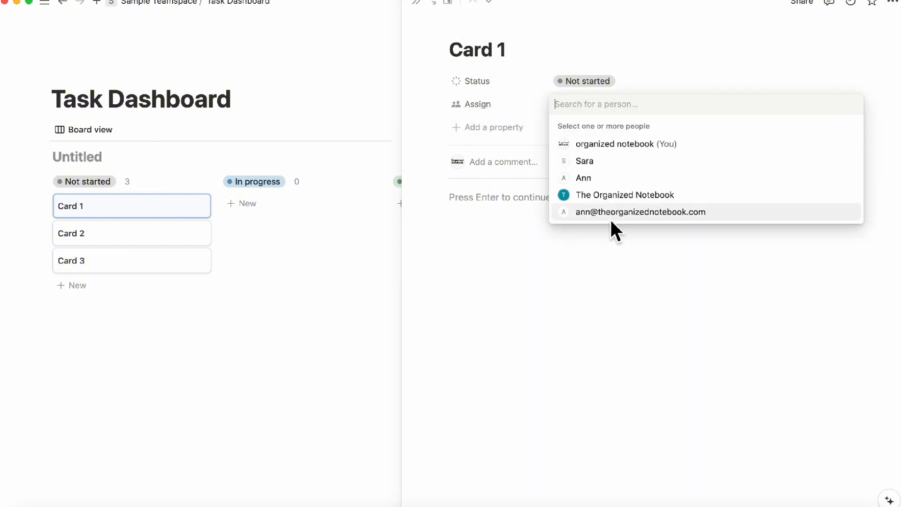
{"action": "left_click", "coordinate": [528, 133]}
{"action": "left_click", "coordinate": [417, 3]}
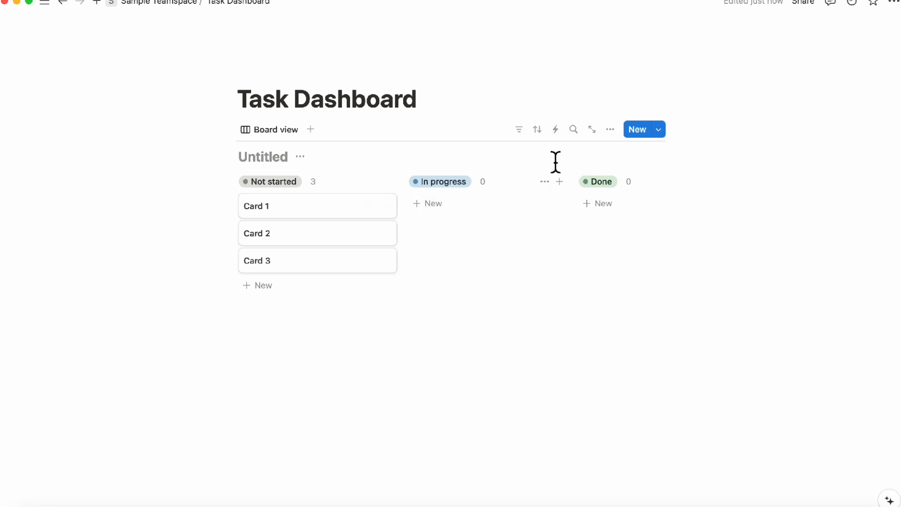
{"action": "left_click", "coordinate": [556, 131]}
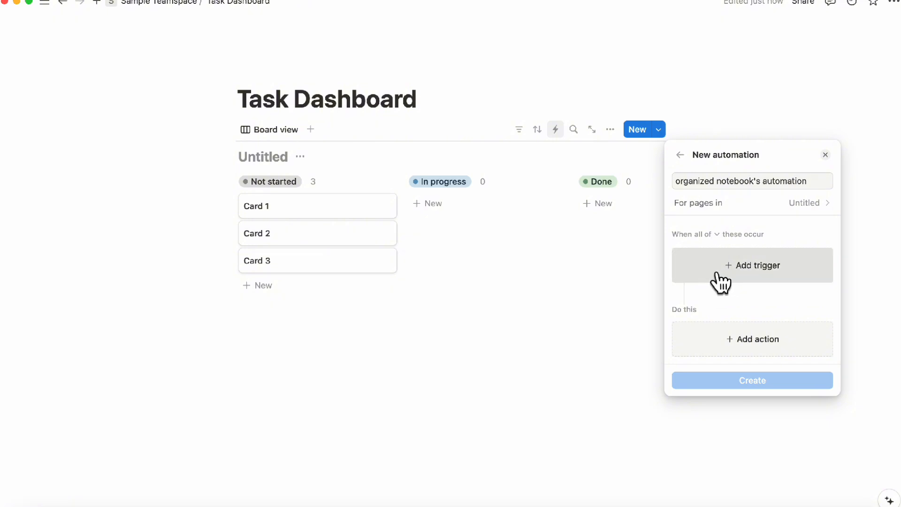
{"action": "left_click", "coordinate": [608, 287]}
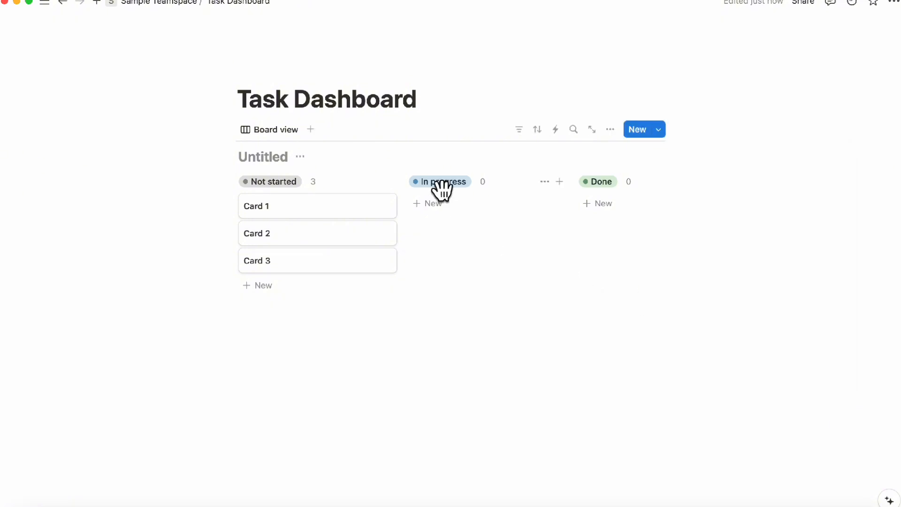
Add an "In Review" option to the In progress group of Card 1's Status property, ordered after In progress, and close the card
{"action": "left_click_drag", "start_coordinate": [313, 211], "coordinate": [332, 216]}
{"action": "left_click", "coordinate": [332, 216]}
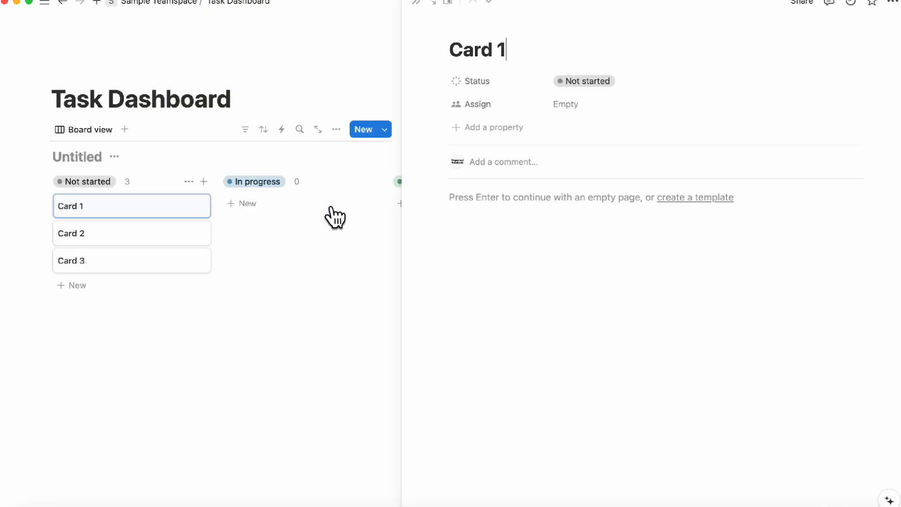
{"action": "left_click", "coordinate": [605, 83]}
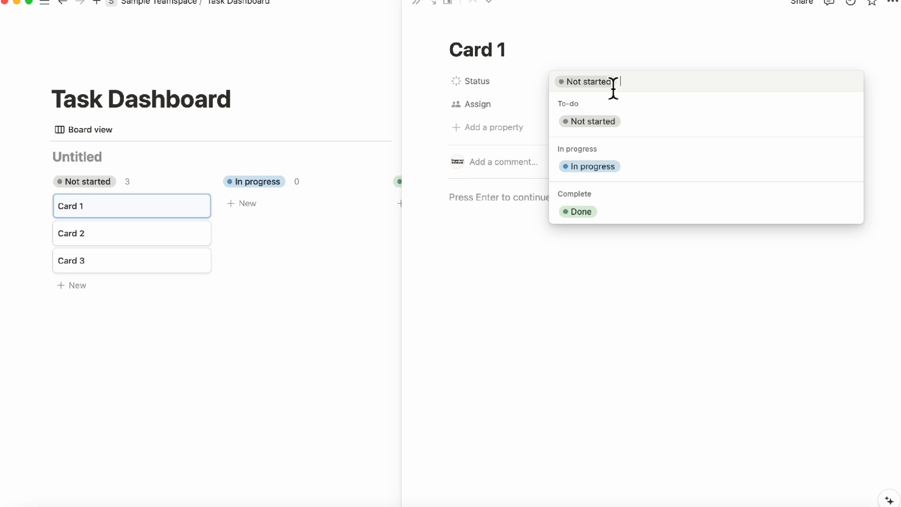
{"action": "left_click", "coordinate": [514, 84]}
{"action": "left_click", "coordinate": [495, 87]}
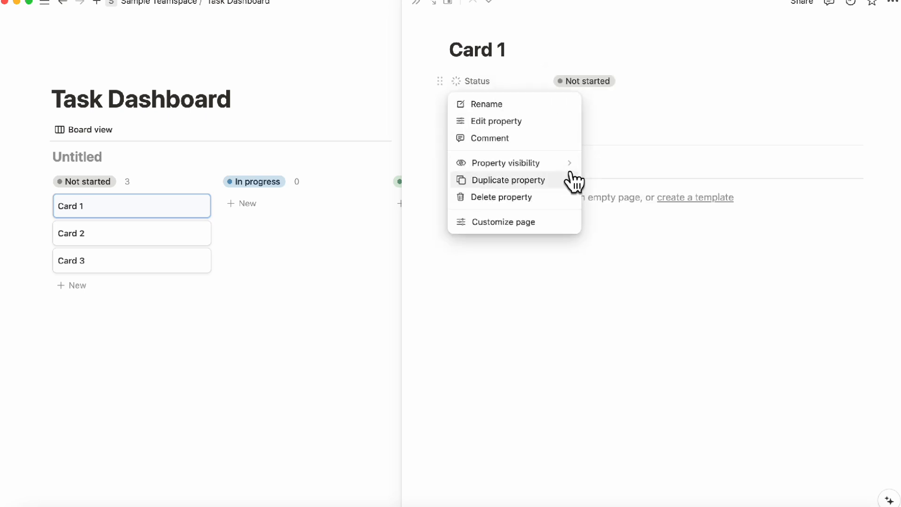
{"action": "left_click", "coordinate": [565, 123]}
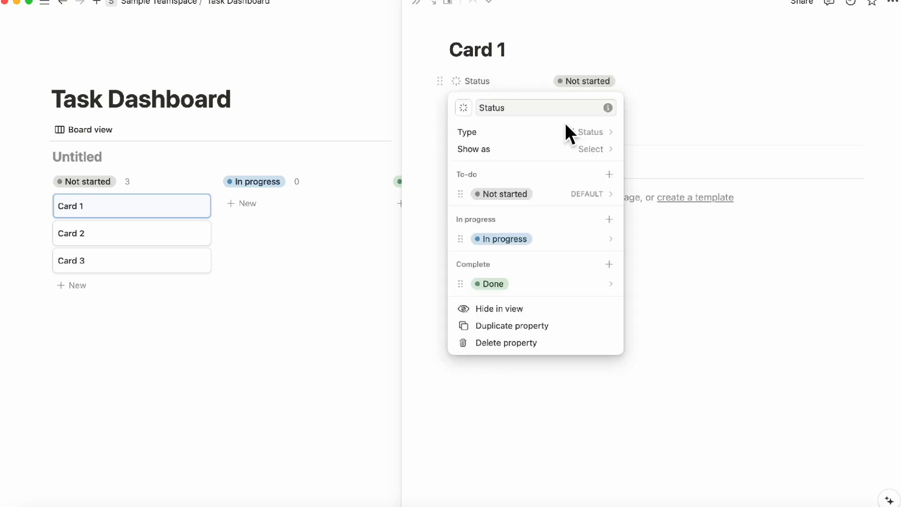
{"action": "left_click", "coordinate": [609, 220]}
{"action": "type", "text": "In R"}
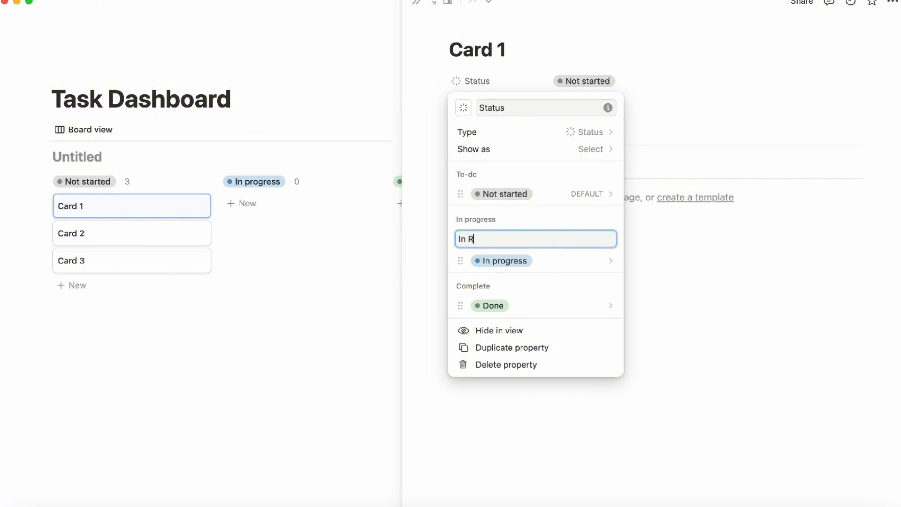
{"action": "type", "text": "eview"}
{"action": "key", "text": "Return"}
{"action": "left_click_drag", "start_coordinate": [543, 261], "coordinate": [543, 278]}
{"action": "left_click", "coordinate": [445, 80]}
{"action": "left_click", "coordinate": [416, 4]}
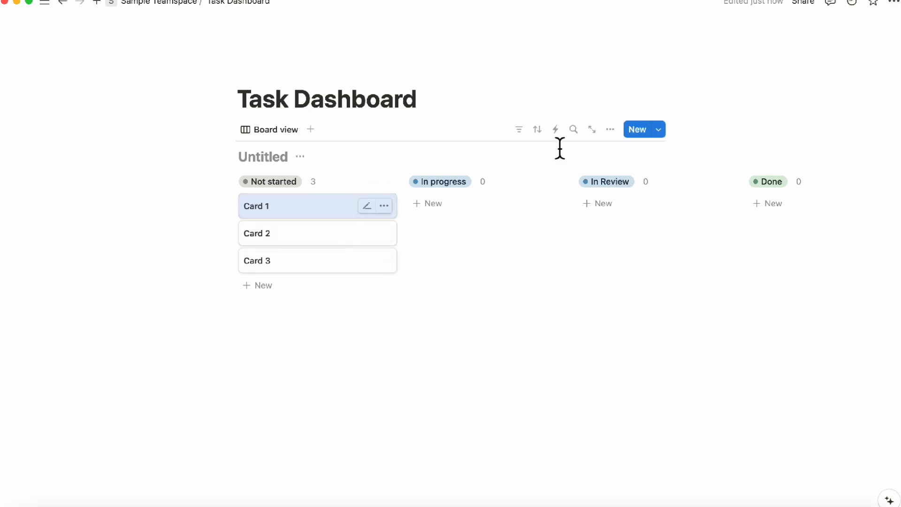
Start a new board automation with a trigger for Status set to In Review only
{"action": "left_click", "coordinate": [554, 130]}
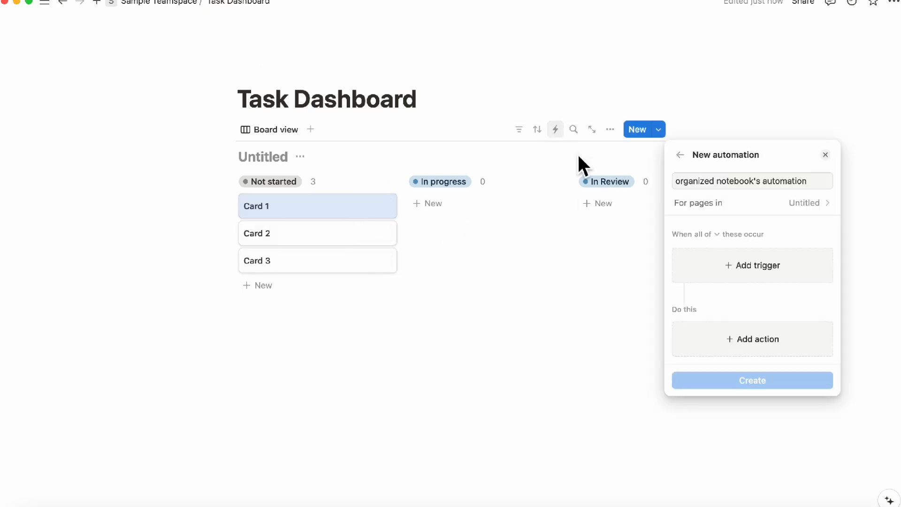
{"action": "left_click", "coordinate": [784, 274]}
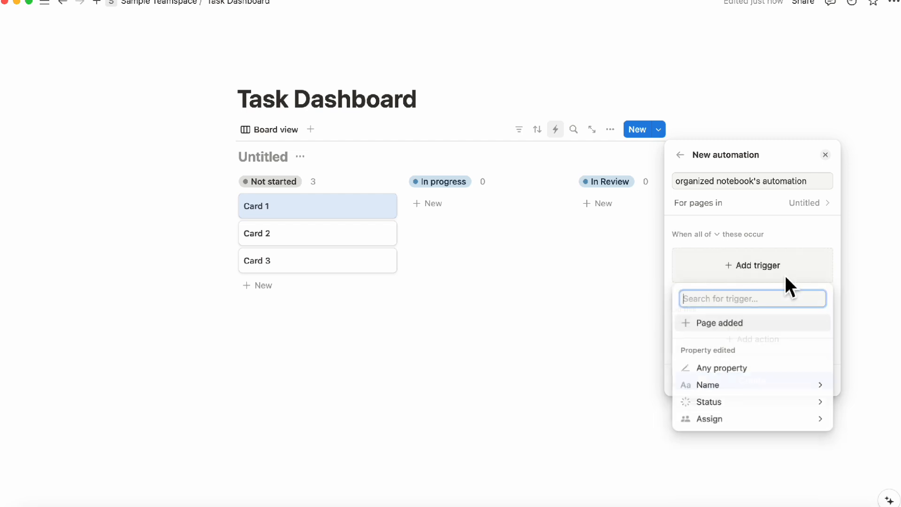
{"action": "left_click", "coordinate": [783, 403]}
{"action": "left_click", "coordinate": [684, 347]}
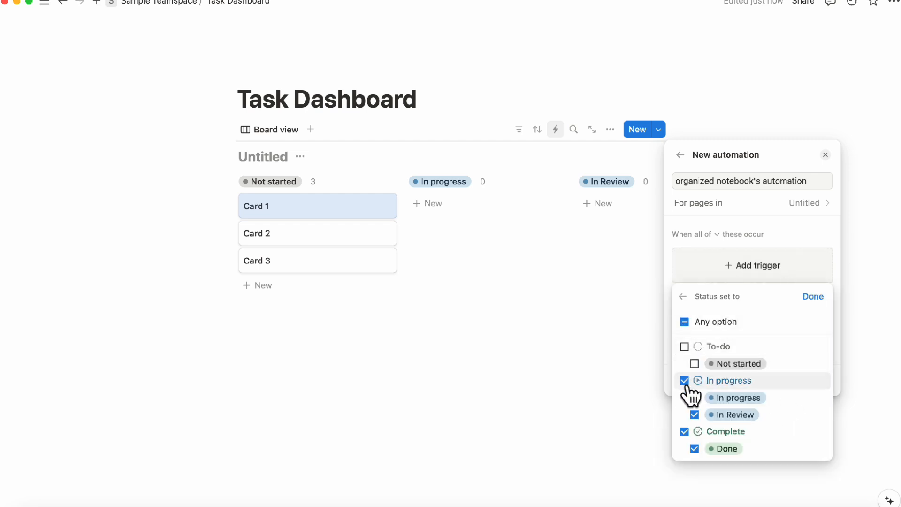
{"action": "left_click", "coordinate": [684, 381]}
{"action": "left_click", "coordinate": [695, 414]}
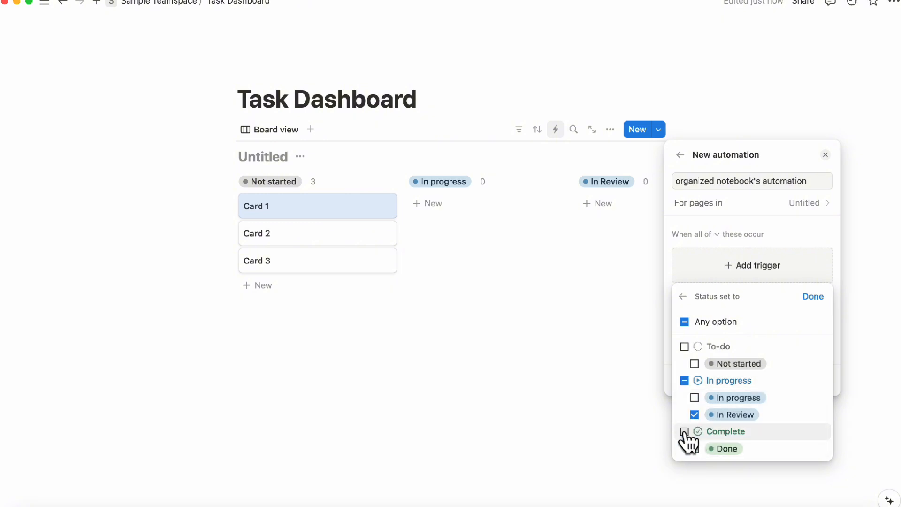
{"action": "left_click", "coordinate": [685, 433]}
{"action": "left_click", "coordinate": [814, 304]}
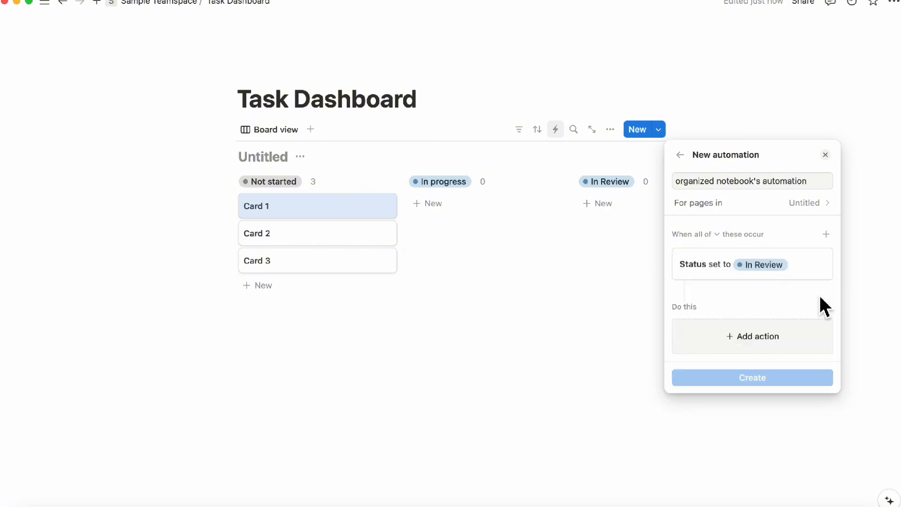
Add an action setting Assign to organized notebook, create the automation, and close the automations list
{"action": "left_click", "coordinate": [770, 336]}
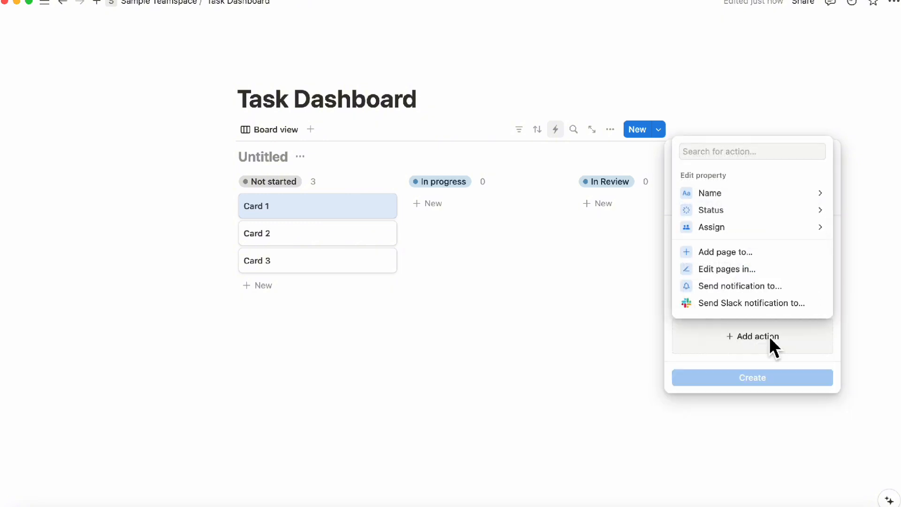
{"action": "left_click", "coordinate": [759, 228]}
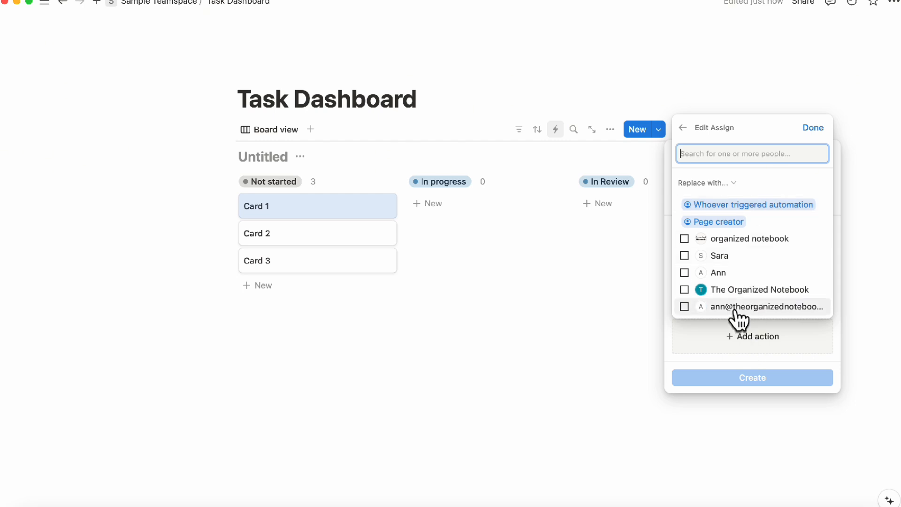
{"action": "left_click", "coordinate": [741, 239]}
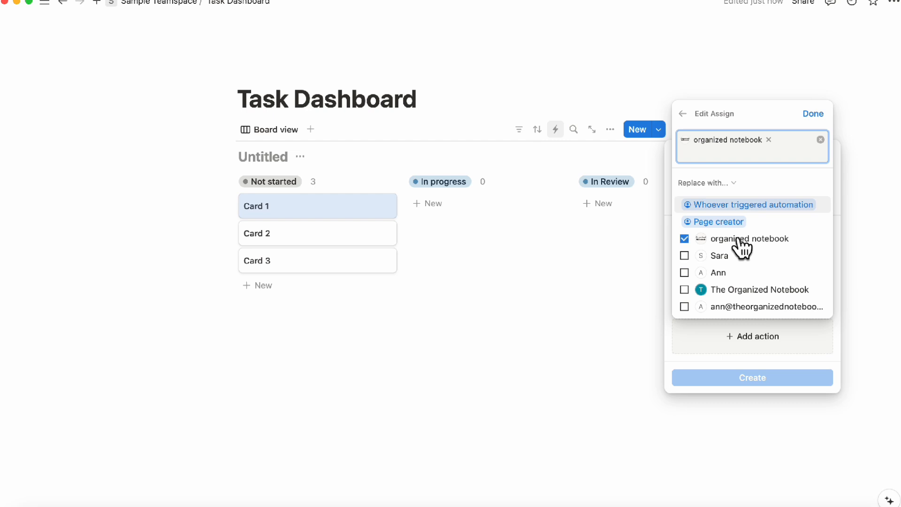
{"action": "left_click", "coordinate": [817, 115]}
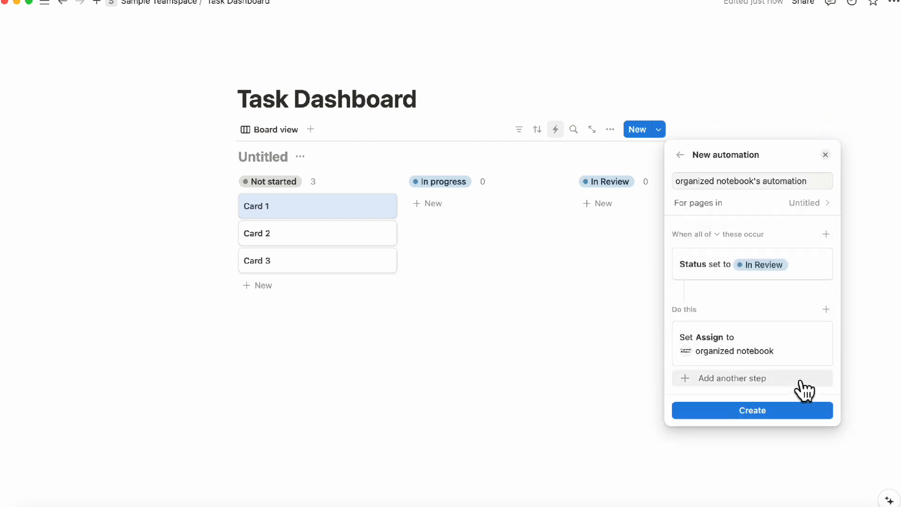
{"action": "left_click", "coordinate": [805, 412]}
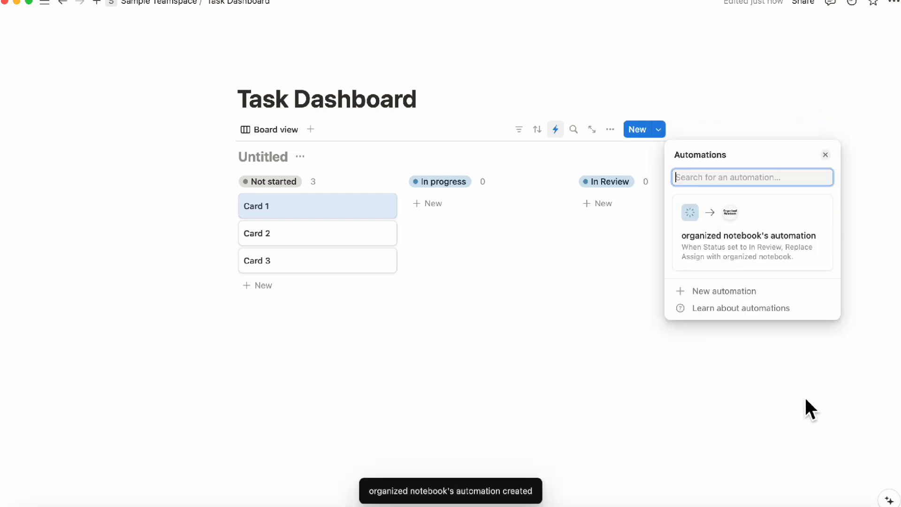
{"action": "left_click", "coordinate": [826, 160]}
Move Card 1 into the In Review column and check its Assign property in the opened card
{"action": "left_click_drag", "start_coordinate": [279, 215], "coordinate": [597, 205]}
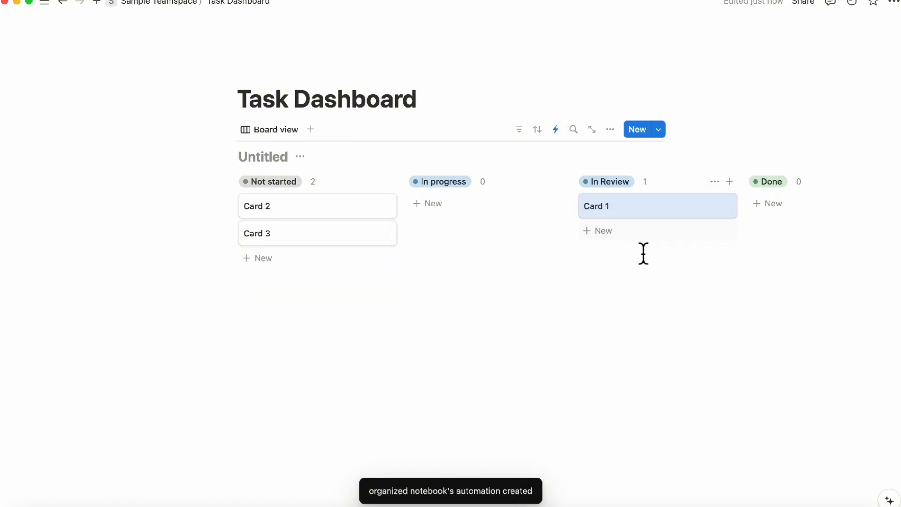
{"action": "left_click", "coordinate": [632, 211]}
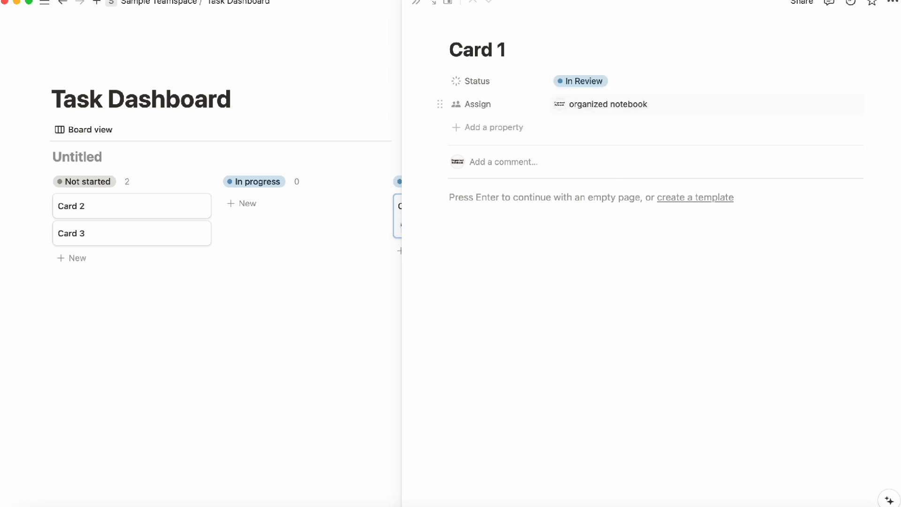
{"action": "left_click", "coordinate": [417, 5]}
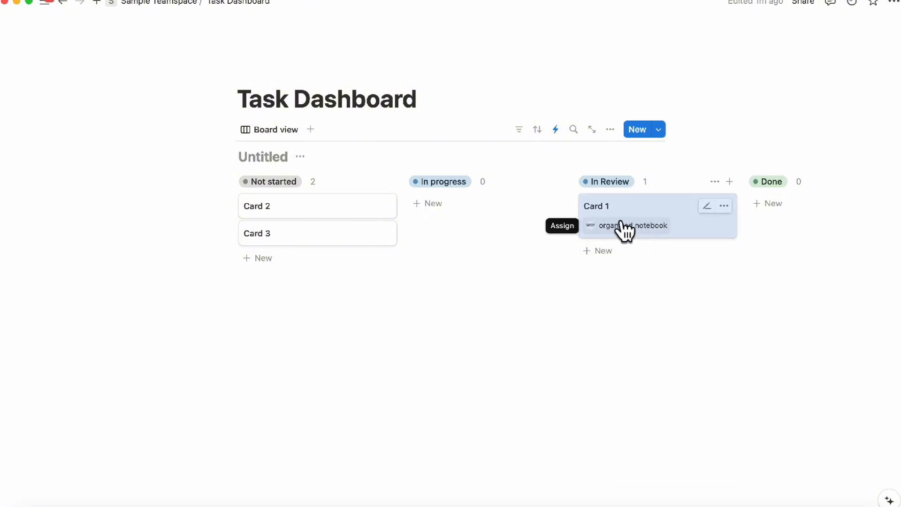
Edit the existing automation to add a step that sends a notification to specific people
{"action": "left_click", "coordinate": [558, 129]}
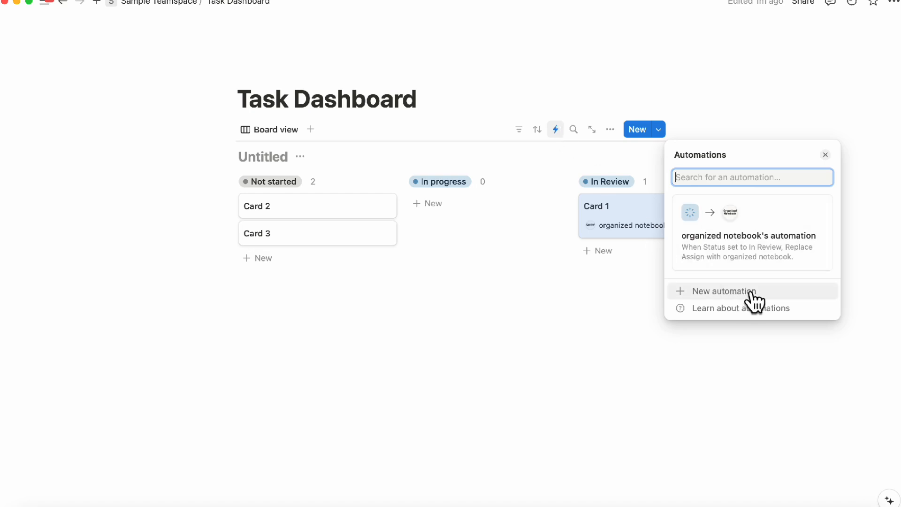
{"action": "left_click", "coordinate": [821, 208]}
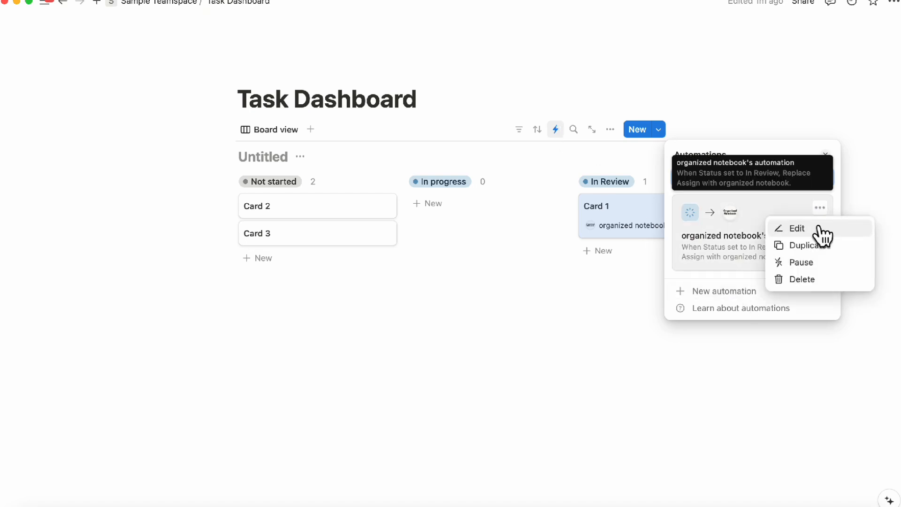
{"action": "left_click", "coordinate": [821, 228]}
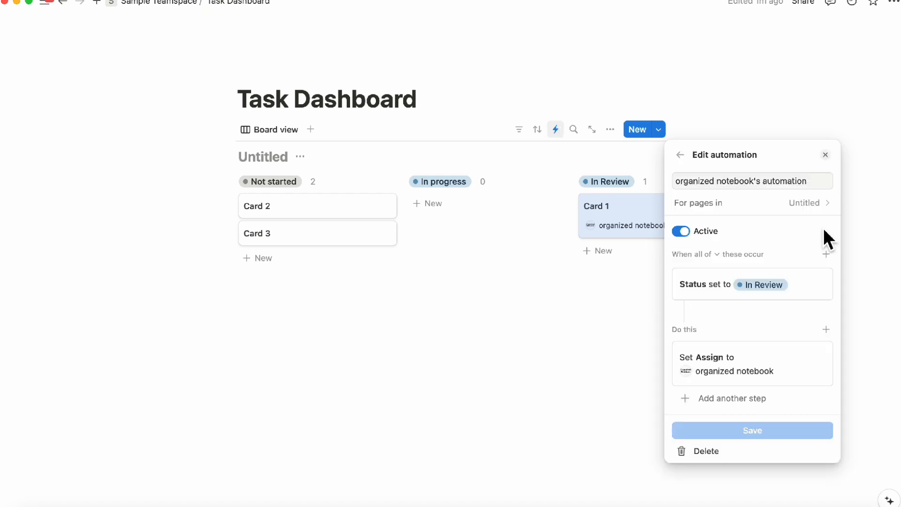
{"action": "left_click", "coordinate": [779, 399]}
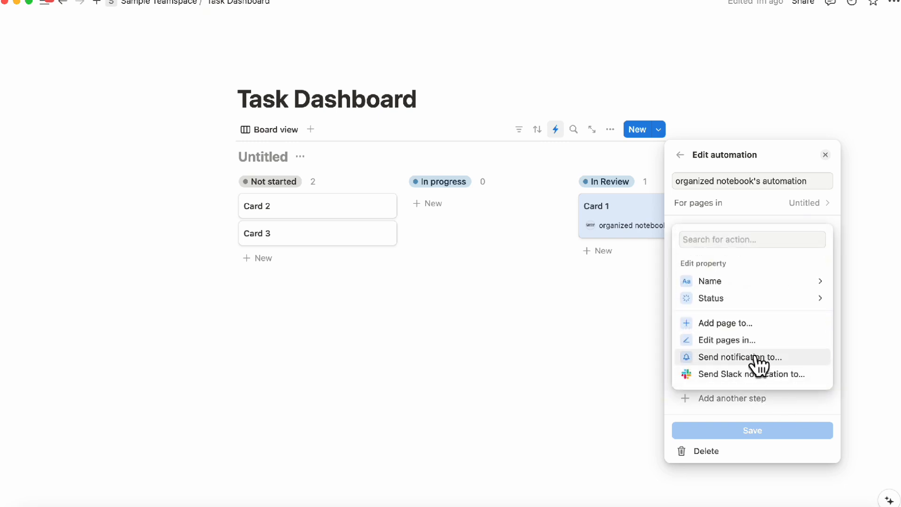
{"action": "left_click", "coordinate": [783, 360]}
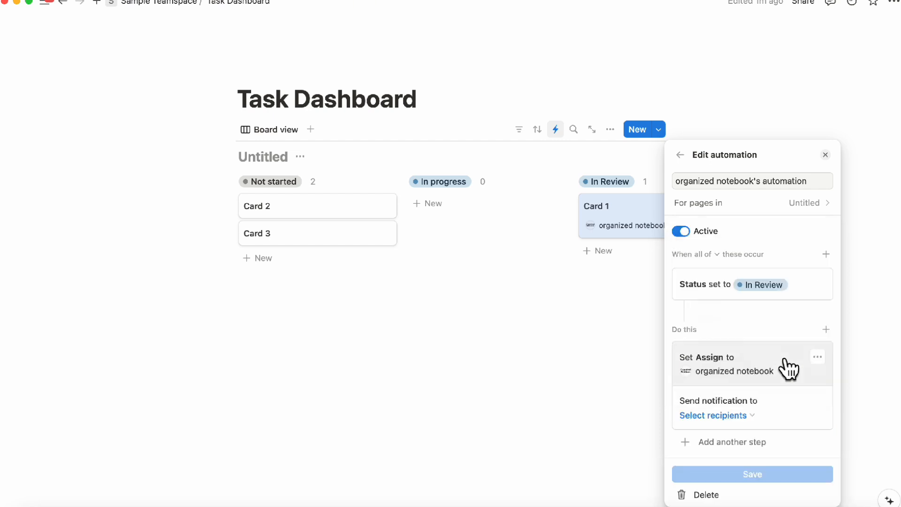
{"action": "left_click", "coordinate": [741, 416]}
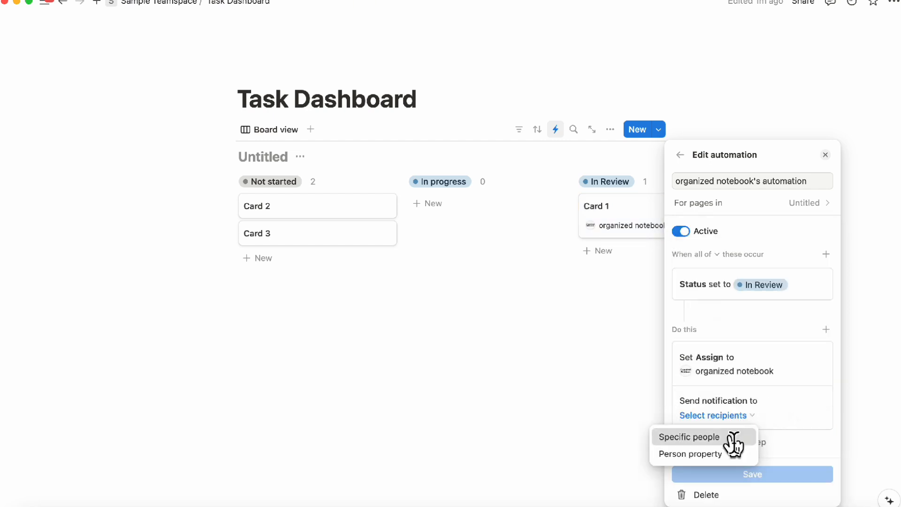
{"action": "left_click", "coordinate": [730, 437]}
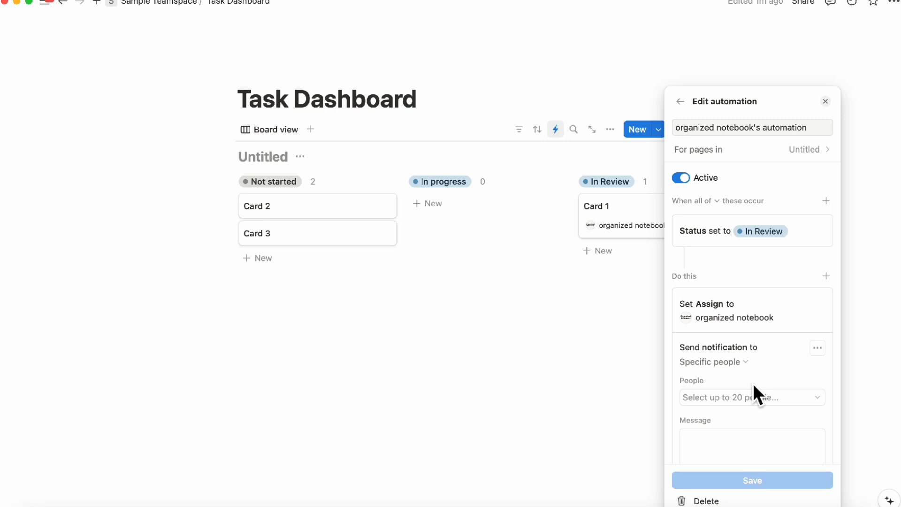
Delete the notification step from the automation and view the actions offered for another step
{"action": "left_click", "coordinate": [818, 348]}
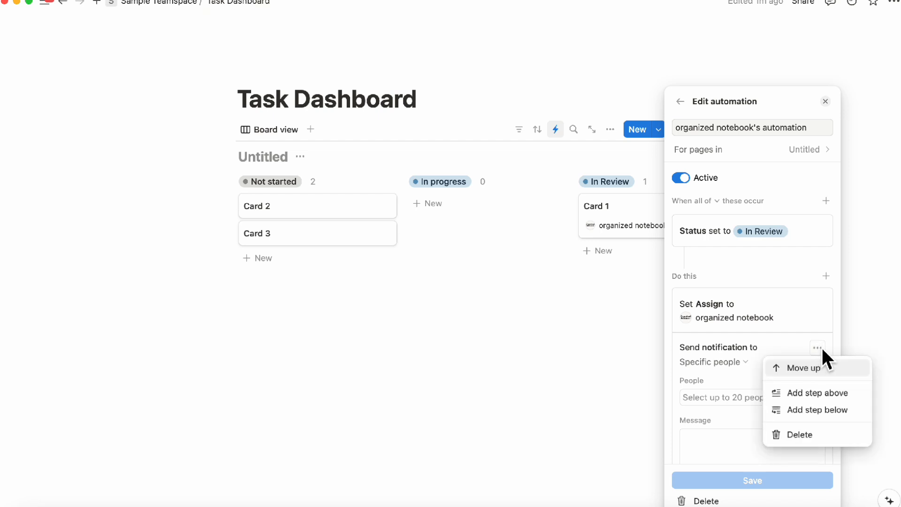
{"action": "left_click", "coordinate": [816, 436]}
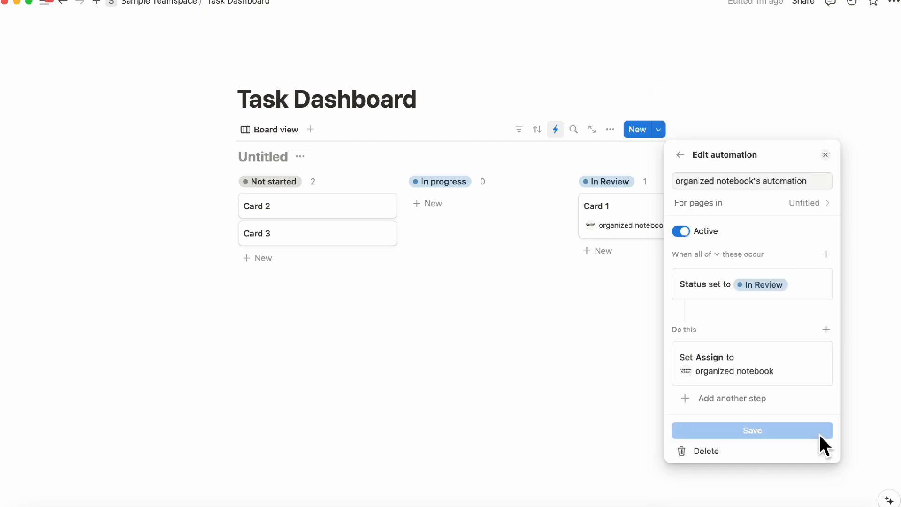
{"action": "left_click", "coordinate": [739, 399]}
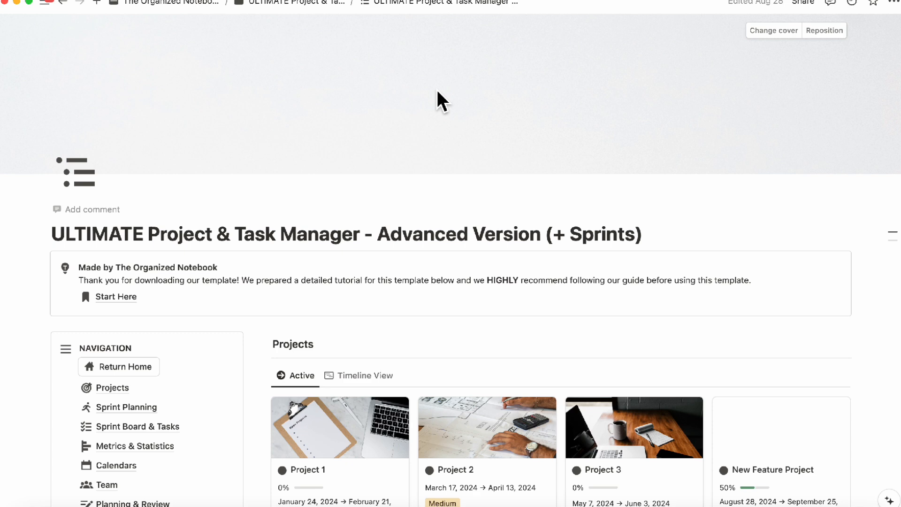
Look through the ULTIMATE Project & Task Manager template's home page and its Metrics & Statistics, Calendars and Team pages
{"action": "scroll", "coordinate": [437, 94], "scroll_direction": "down", "scroll_amount": 3}
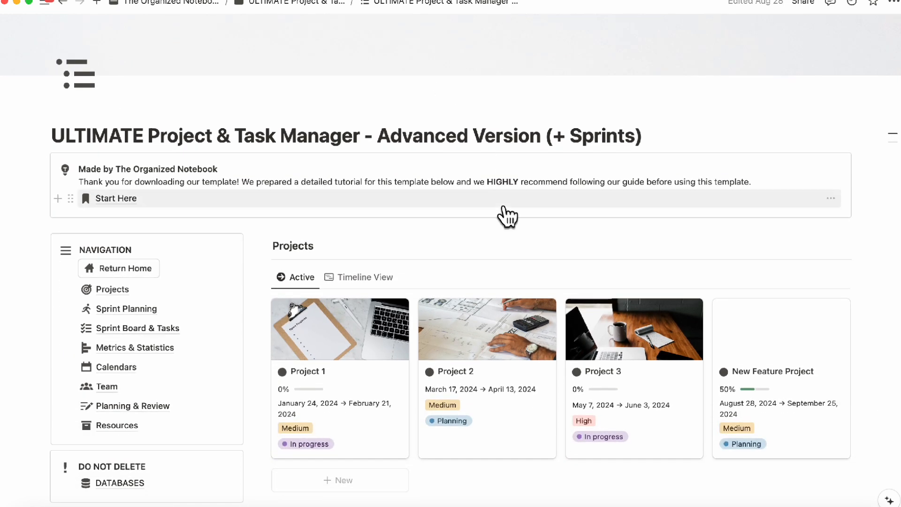
{"action": "scroll", "coordinate": [514, 276], "scroll_direction": "down", "scroll_amount": 3}
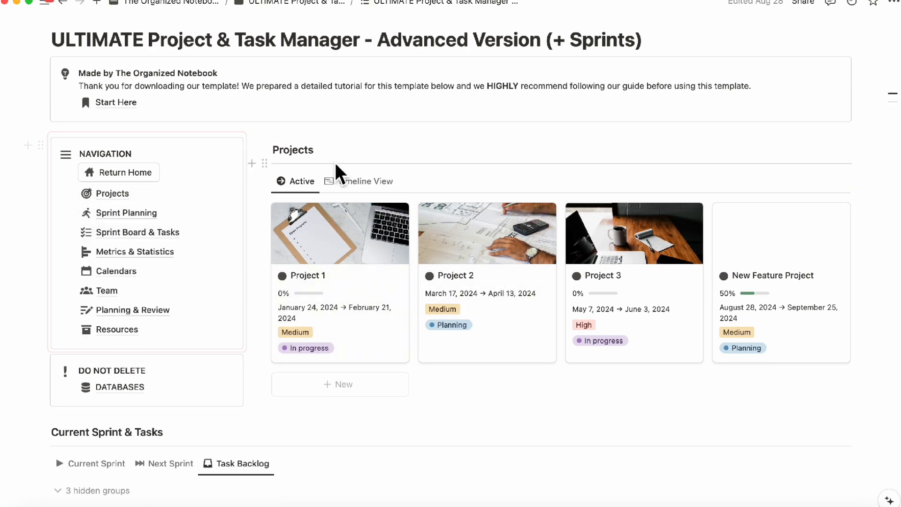
{"action": "left_click", "coordinate": [149, 257]}
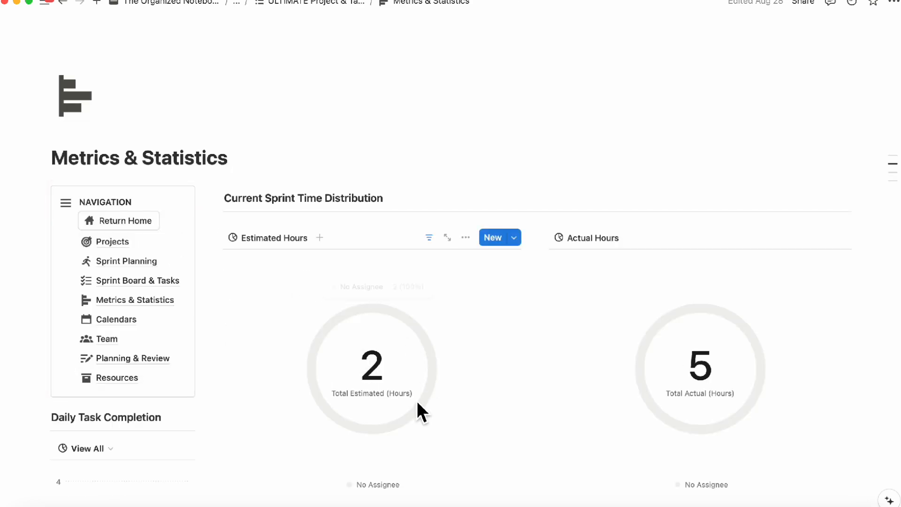
{"action": "scroll", "coordinate": [417, 403], "scroll_direction": "down", "scroll_amount": 5}
{"action": "scroll", "coordinate": [417, 404], "scroll_direction": "up", "scroll_amount": 10}
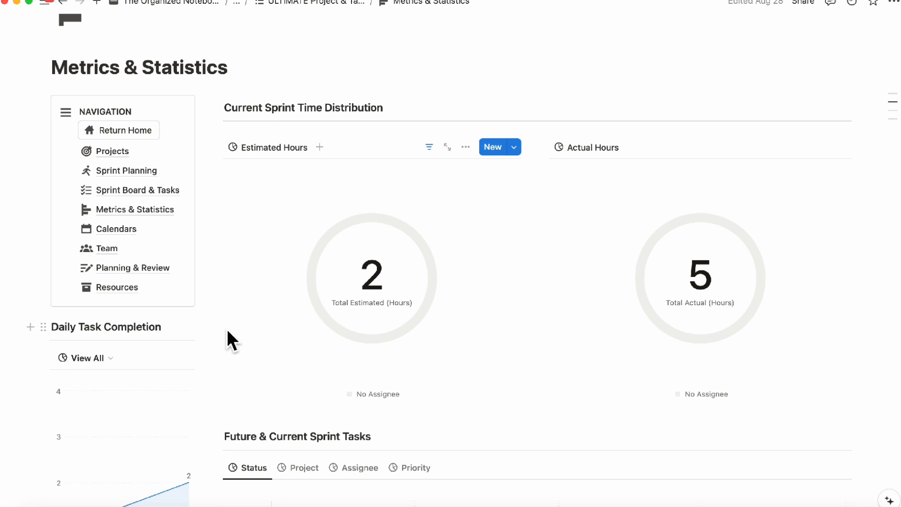
{"action": "left_click", "coordinate": [136, 233]}
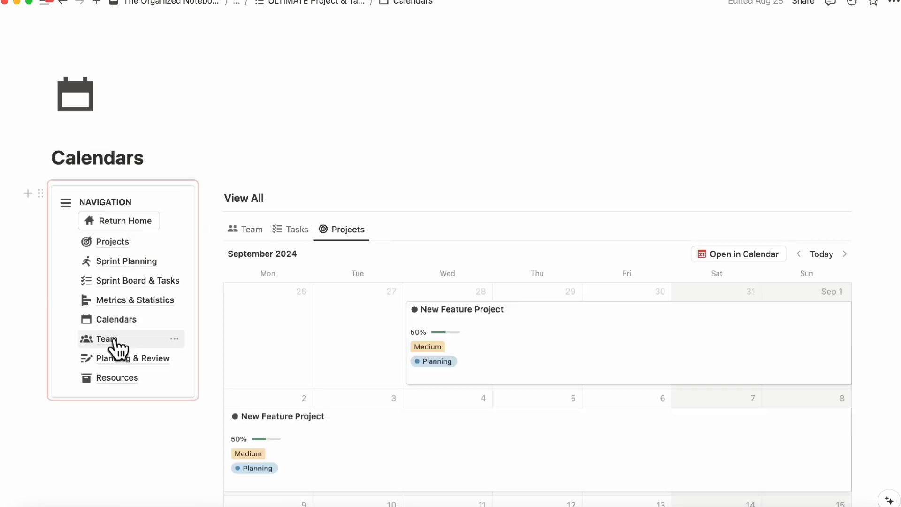
{"action": "left_click", "coordinate": [115, 336]}
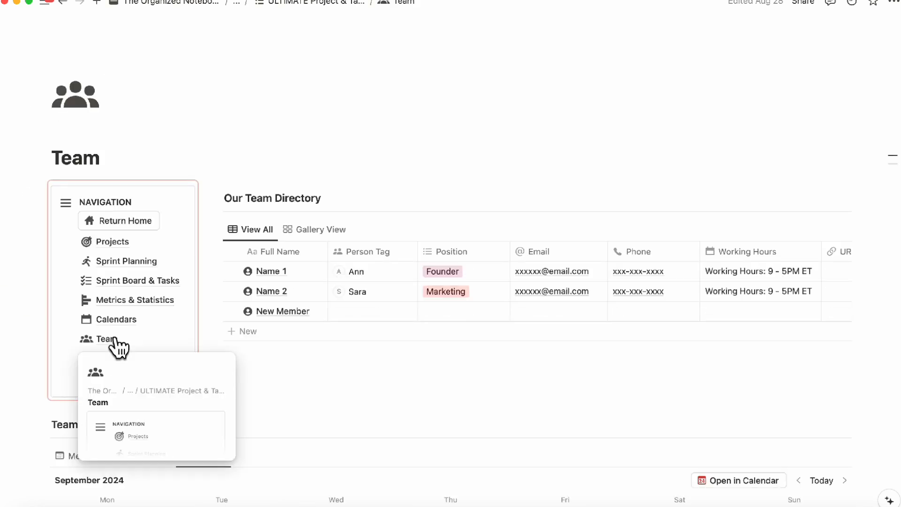
Look through the template's Planning & Review and Resources pages, and return to its home page to review the Projects and Current Sprint & Tasks sections
{"action": "left_click", "coordinate": [118, 364]}
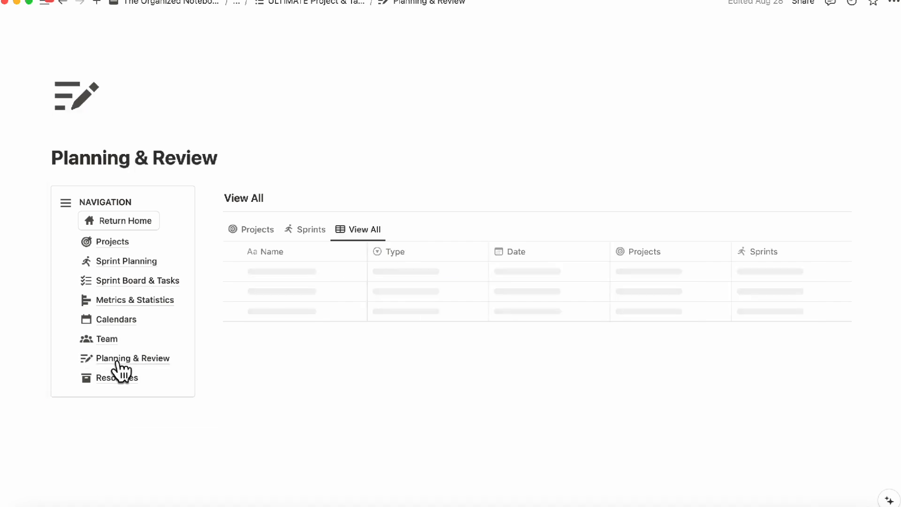
{"action": "left_click", "coordinate": [115, 378]}
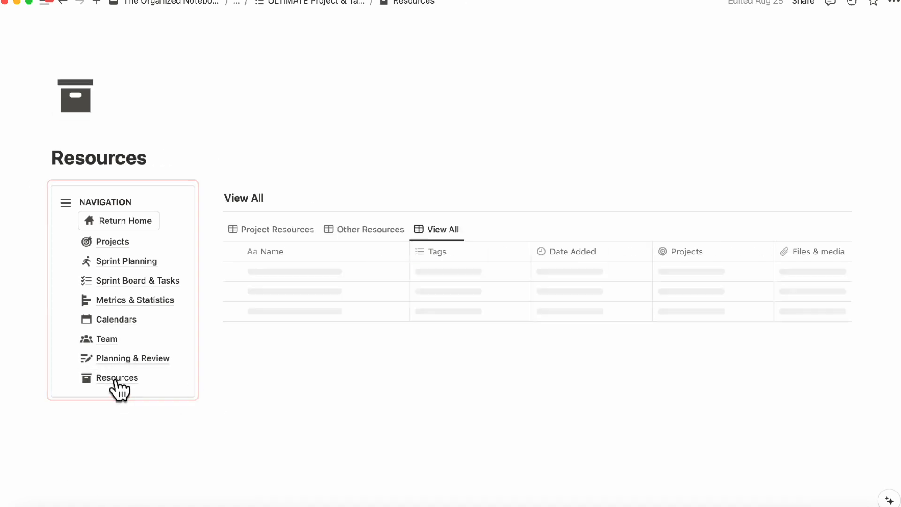
{"action": "left_click", "coordinate": [123, 230]}
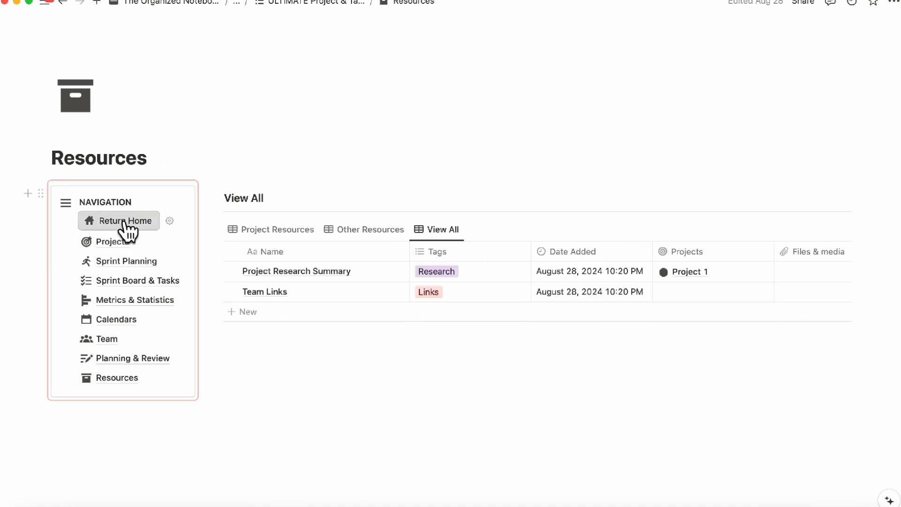
{"action": "scroll", "coordinate": [328, 287], "scroll_direction": "down", "scroll_amount": 6}
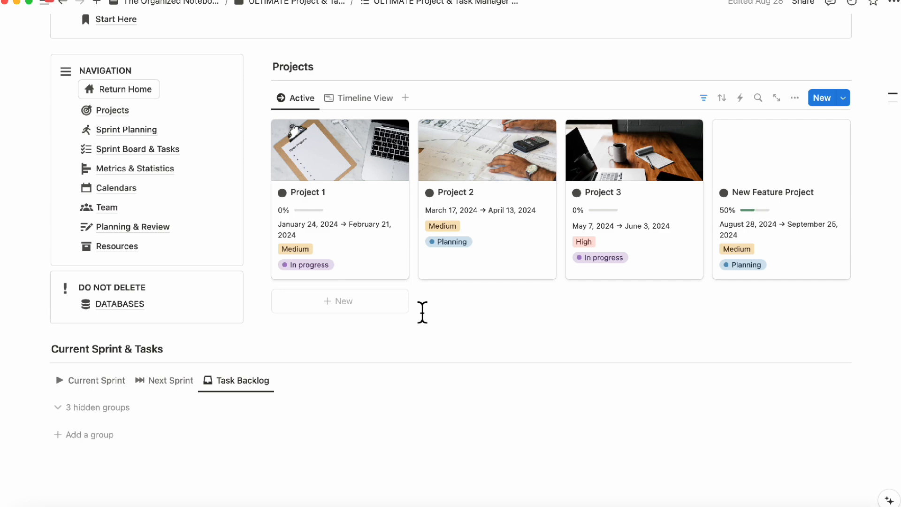
{"action": "scroll", "coordinate": [423, 312], "scroll_direction": "up", "scroll_amount": 5}
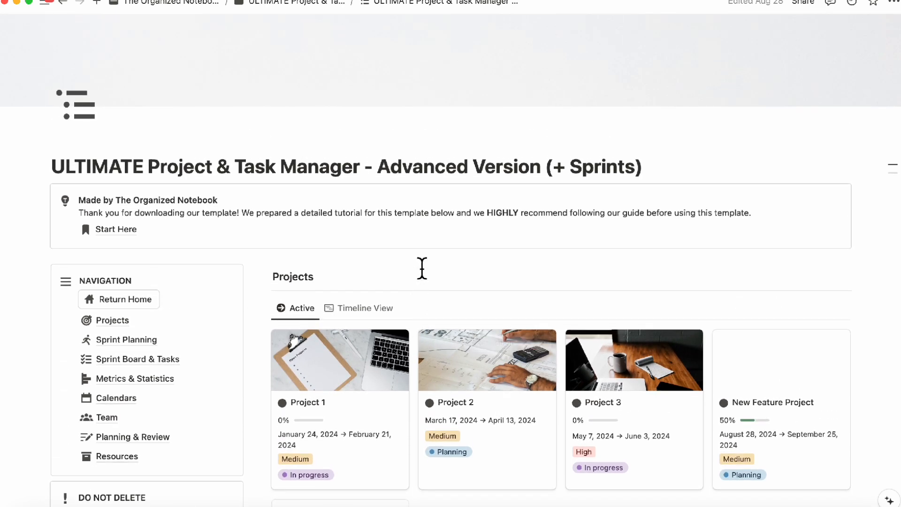
{"action": "scroll", "coordinate": [422, 268], "scroll_direction": "down", "scroll_amount": 5}
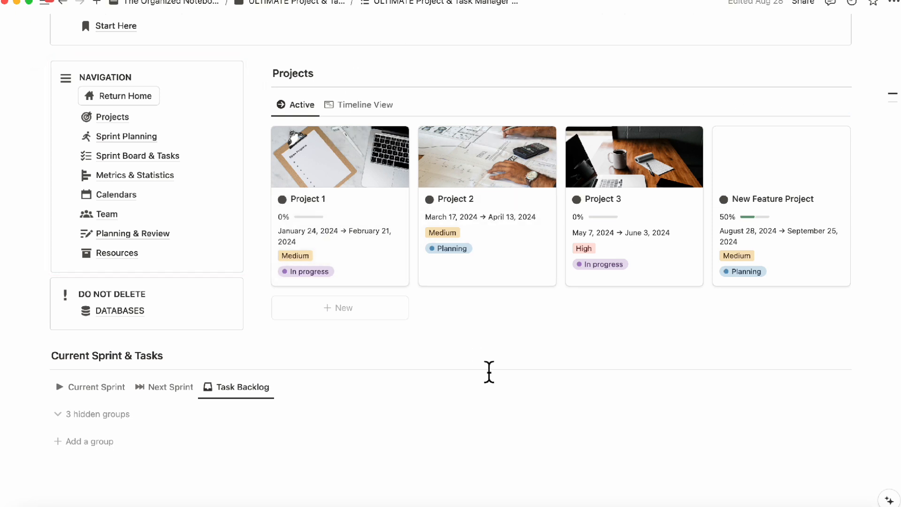
Open the Project 1 card and examine its properties, Description, Planning & Review, Project Tasks and Project Resources sections before closing it
{"action": "left_click", "coordinate": [403, 270]}
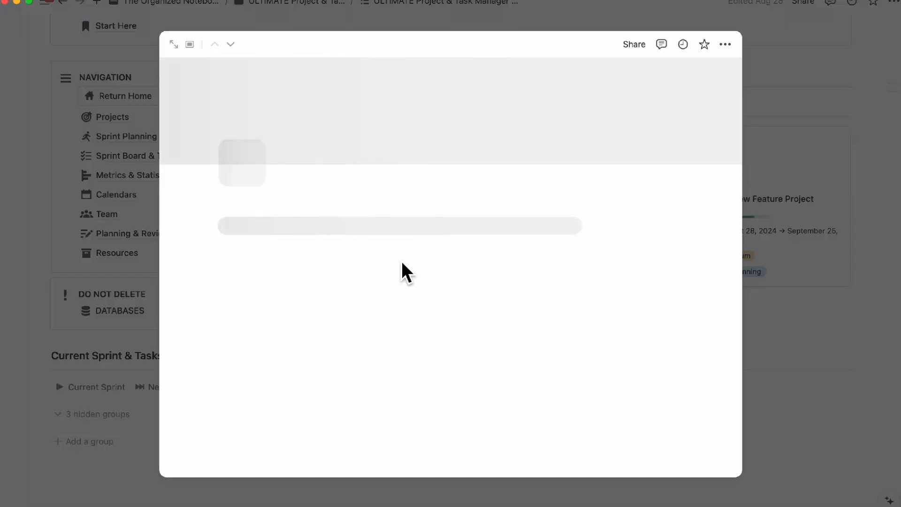
{"action": "scroll", "coordinate": [461, 378], "scroll_direction": "down", "scroll_amount": 6}
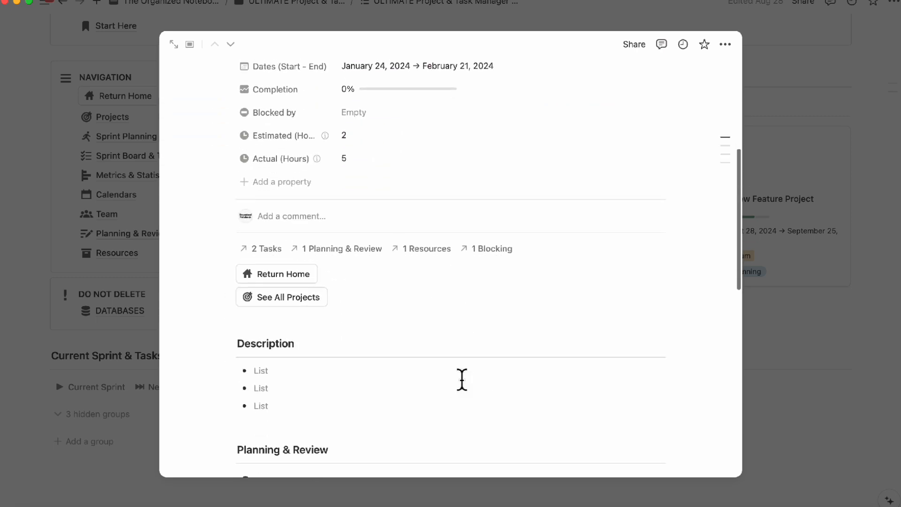
{"action": "scroll", "coordinate": [419, 391], "scroll_direction": "down", "scroll_amount": 8}
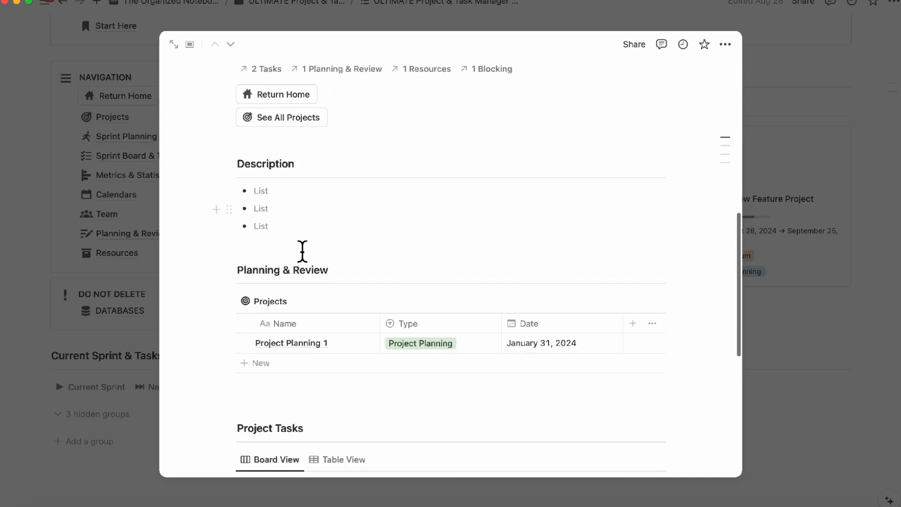
{"action": "scroll", "coordinate": [347, 235], "scroll_direction": "down", "scroll_amount": 4}
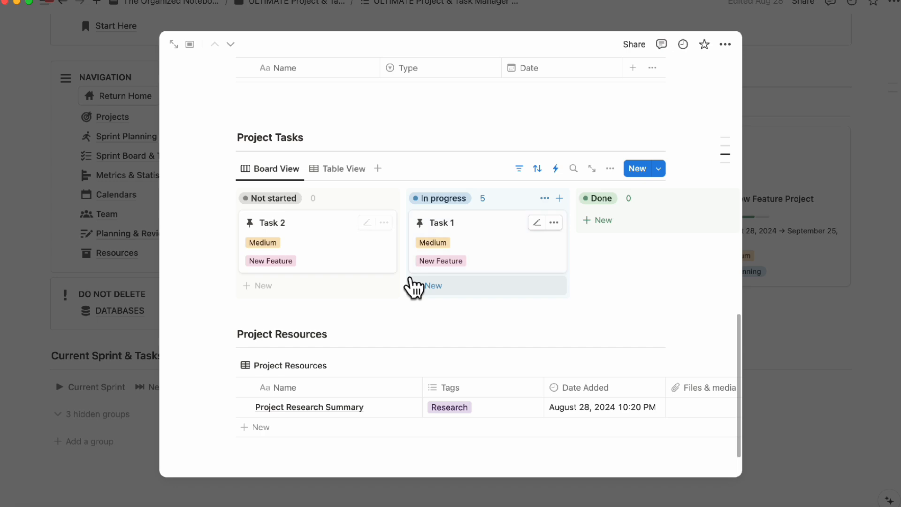
{"action": "scroll", "coordinate": [413, 287], "scroll_direction": "down", "scroll_amount": 2}
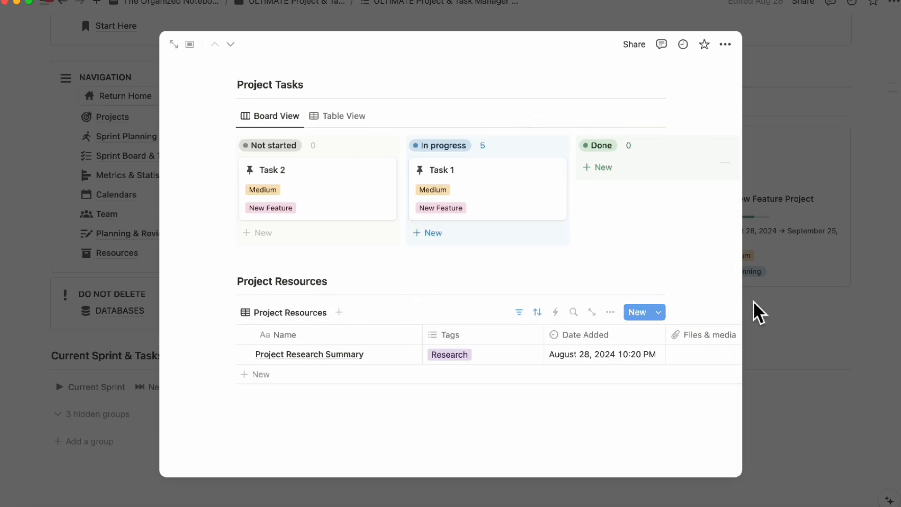
{"action": "left_click", "coordinate": [802, 321]}
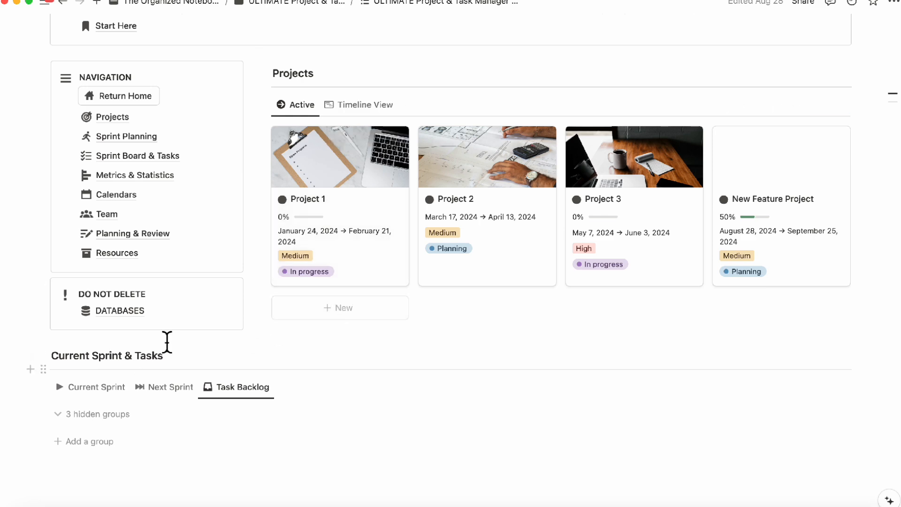
Reopen Project 1, open Project Research Summary from its resources to check the linked project, and close the page
{"action": "left_click", "coordinate": [362, 271]}
{"action": "scroll", "coordinate": [403, 312], "scroll_direction": "down", "scroll_amount": 10}
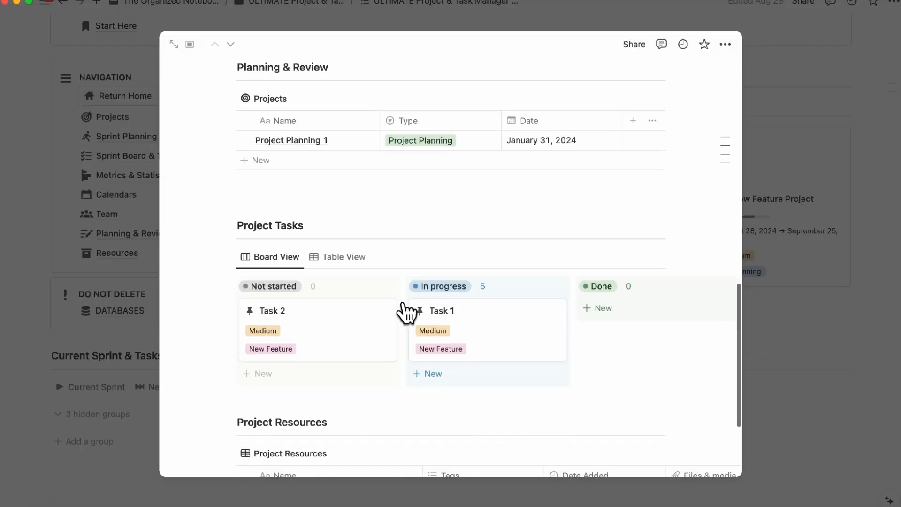
{"action": "scroll", "coordinate": [405, 312], "scroll_direction": "down", "scroll_amount": 5}
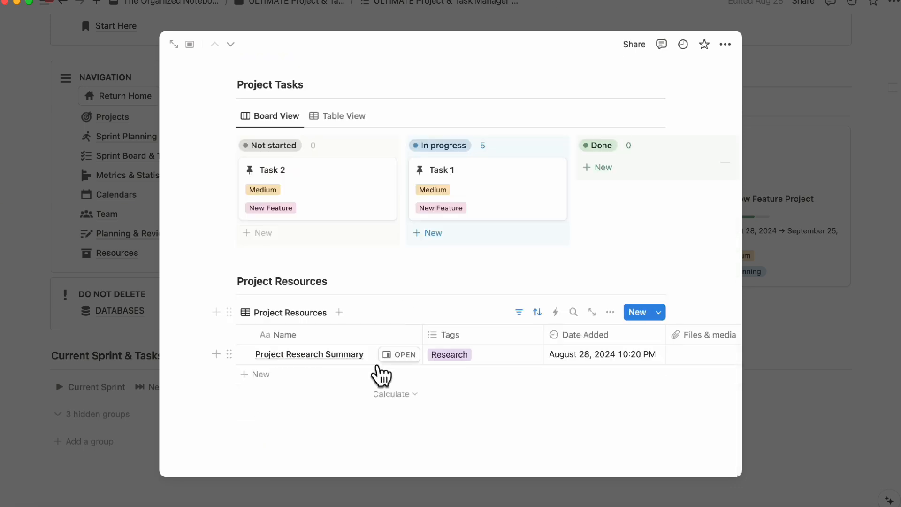
{"action": "left_click", "coordinate": [404, 356]}
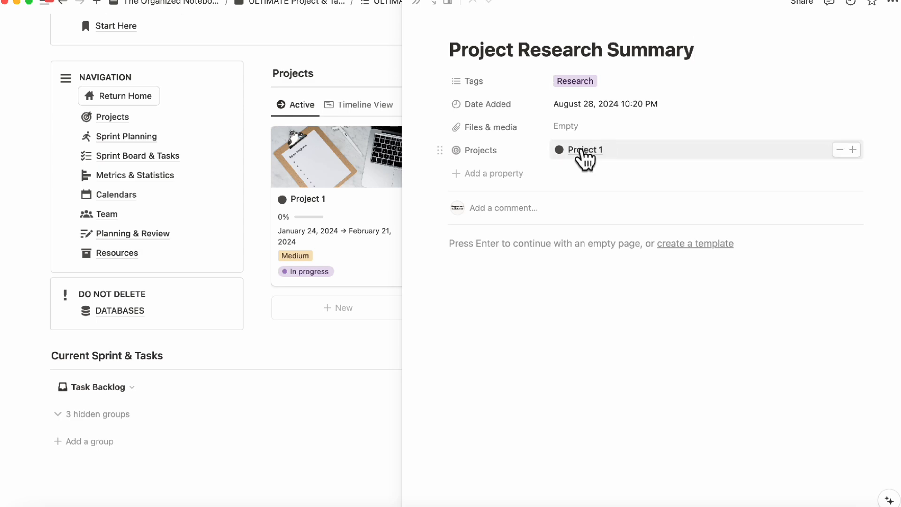
{"action": "left_click", "coordinate": [416, 3]}
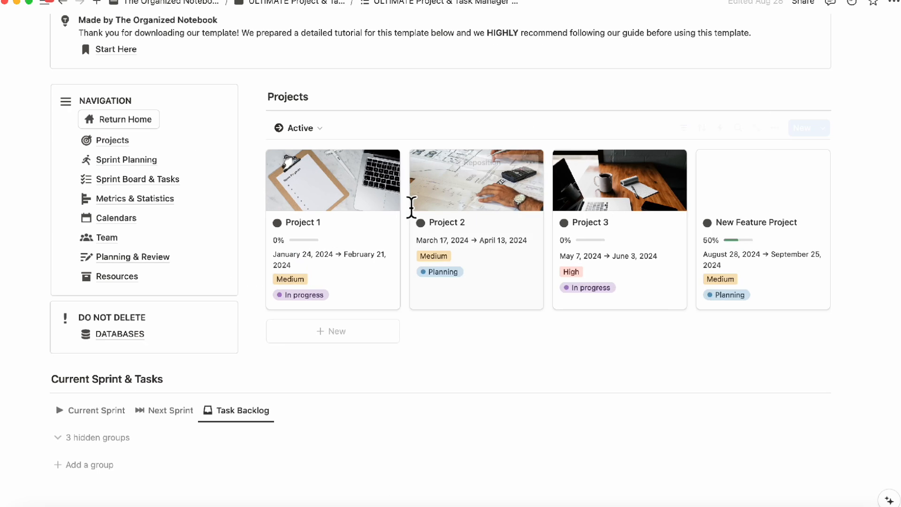
{"action": "scroll", "coordinate": [409, 206], "scroll_direction": "up", "scroll_amount": 5}
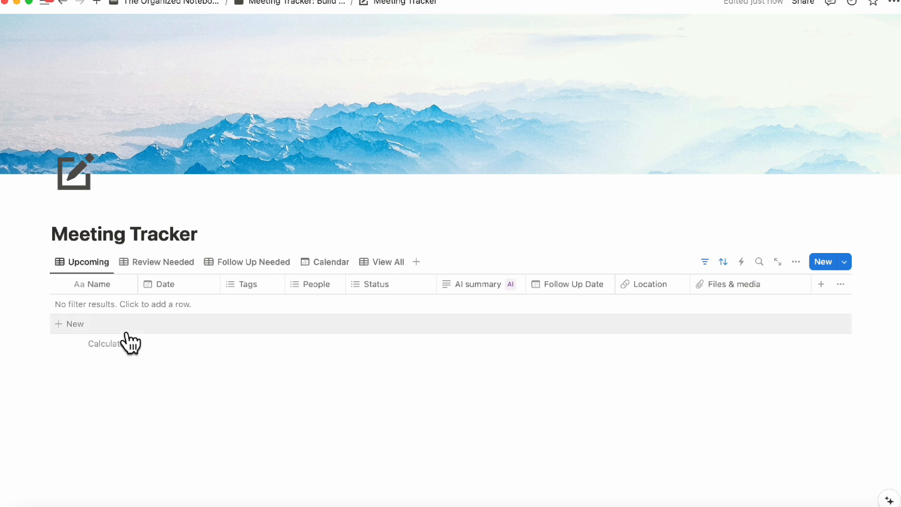
Add an untitled entry to the Meeting Tracker's Upcoming view, and open its page to check the properties before closing it
{"action": "left_click", "coordinate": [190, 329]}
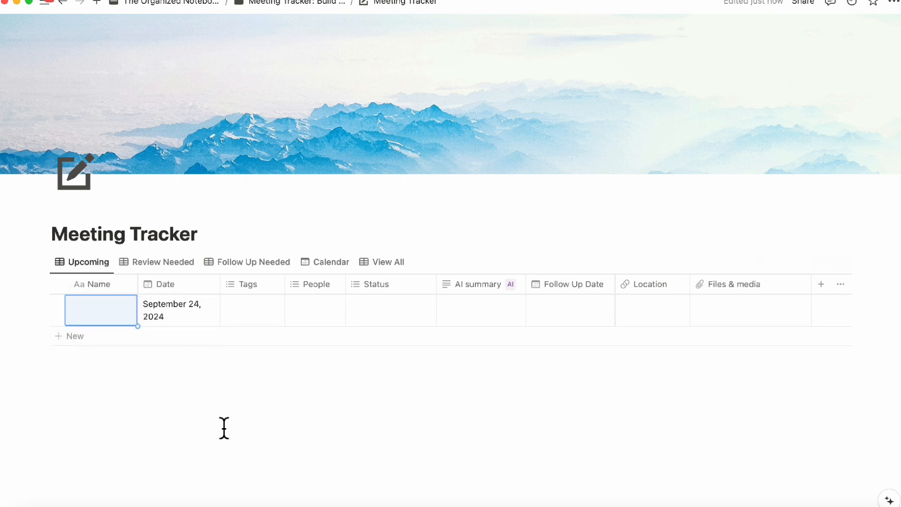
{"action": "left_click", "coordinate": [120, 311]}
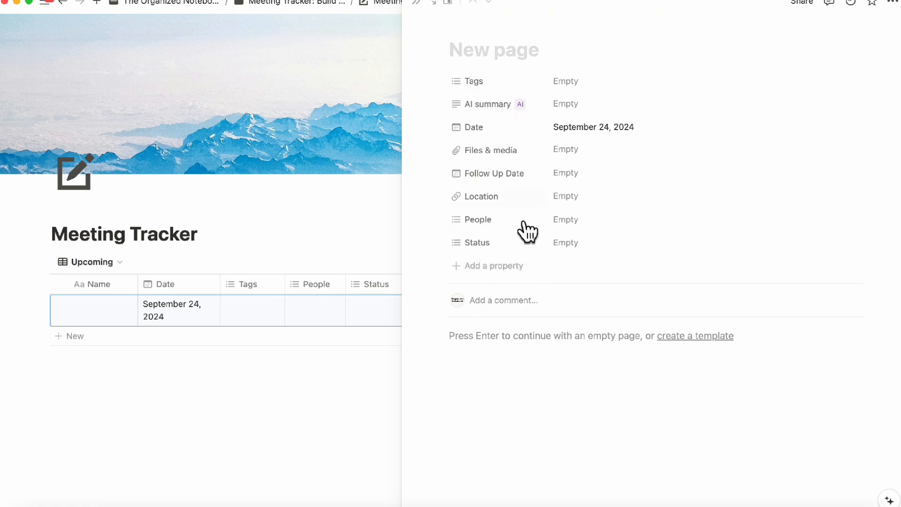
{"action": "left_click", "coordinate": [416, 6]}
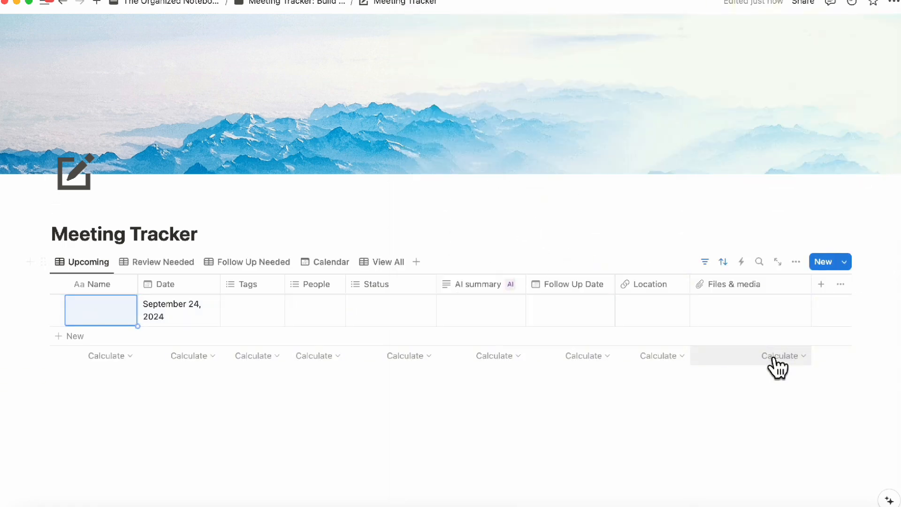
Create a new page template for the Meeting Tracker database titled "Client Meeting" and begin its empty body
{"action": "left_click", "coordinate": [845, 262]}
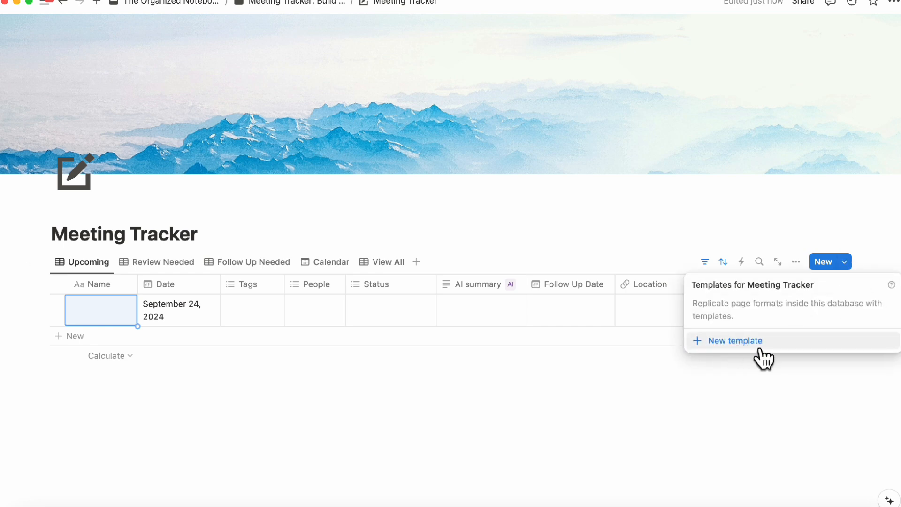
{"action": "left_click", "coordinate": [746, 345]}
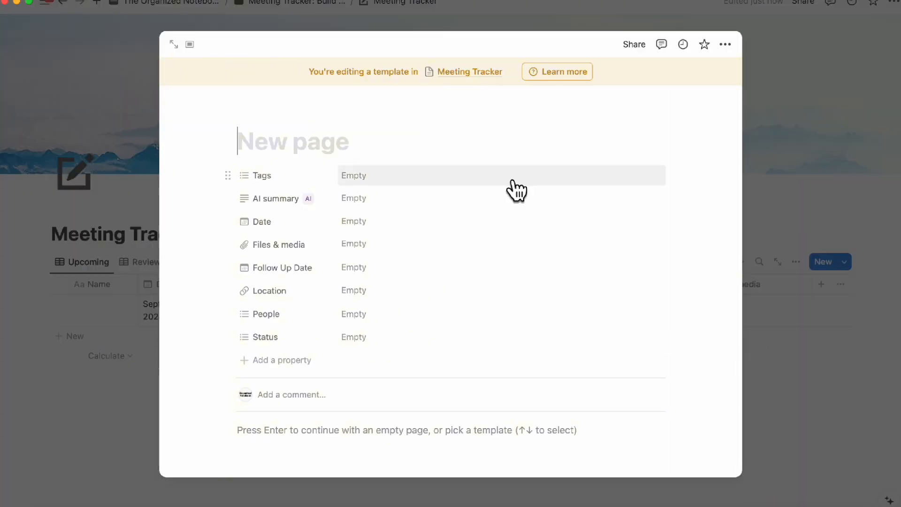
{"action": "type", "text": "Client Meeting"}
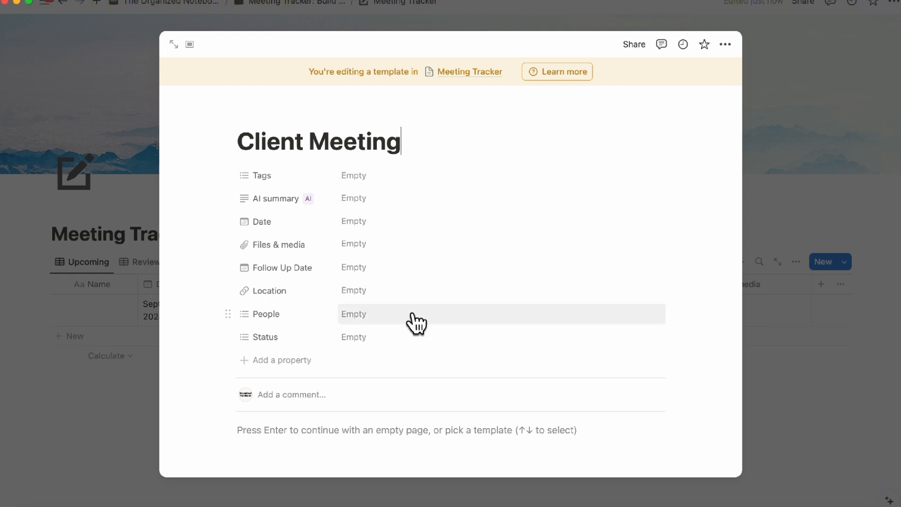
{"action": "scroll", "coordinate": [416, 322], "scroll_direction": "down", "scroll_amount": 5}
{"action": "key", "text": "Return"}
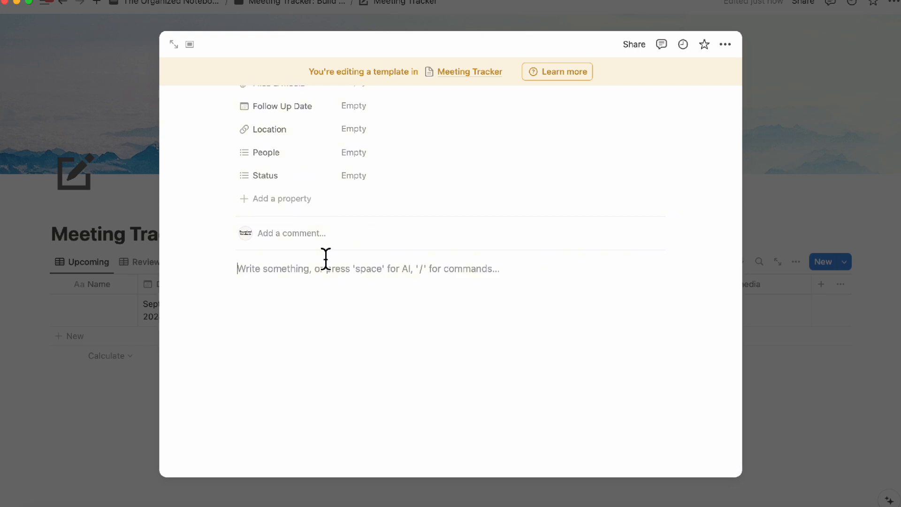
Add a Heading 3 reading "Questions for the client" to the template body
{"action": "type", "text": "/heading"}
{"action": "left_click", "coordinate": [338, 374]}
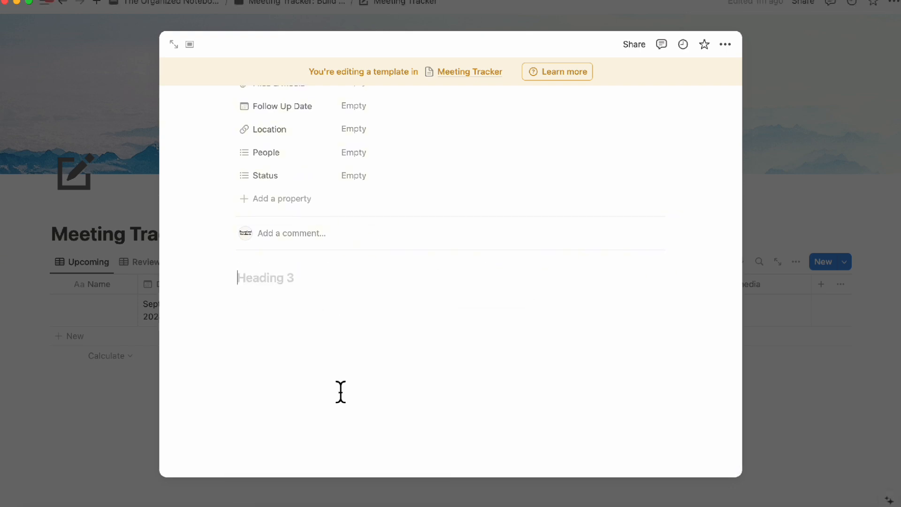
{"action": "type", "text": "Questions fo"}
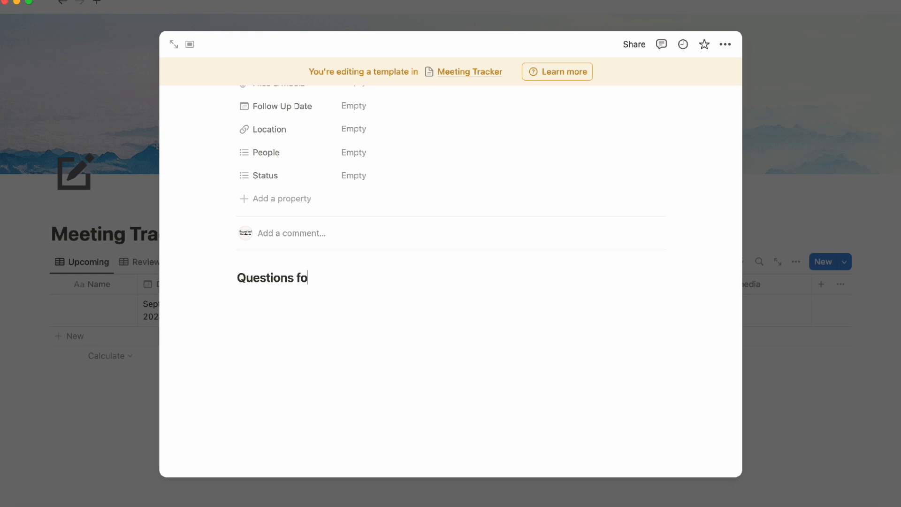
{"action": "type", "text": "r the client"}
{"action": "key", "text": "Return"}
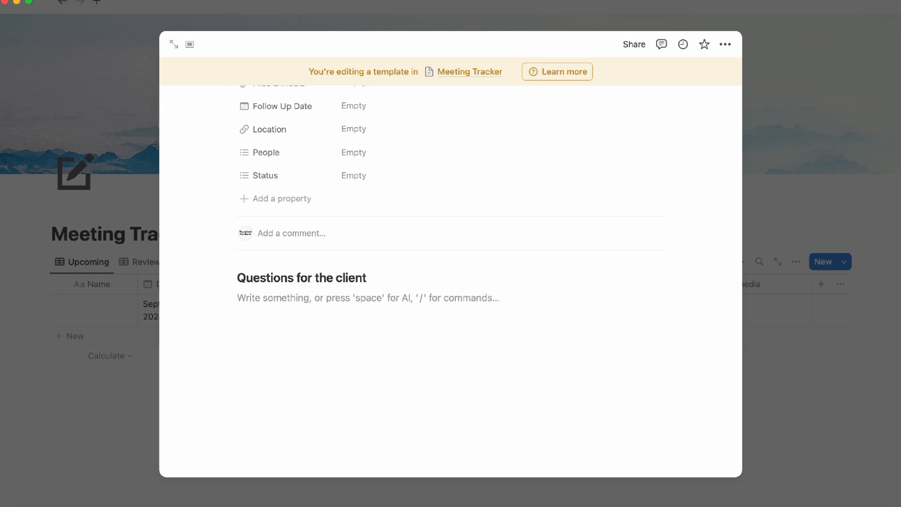
Insert four empty bullet points under the "Questions for the client" heading, review the template and close it
{"action": "type", "text": "-"}
{"action": "key", "text": "Return"}
{"action": "key", "text": "Return"}
{"action": "key", "text": "Return"}
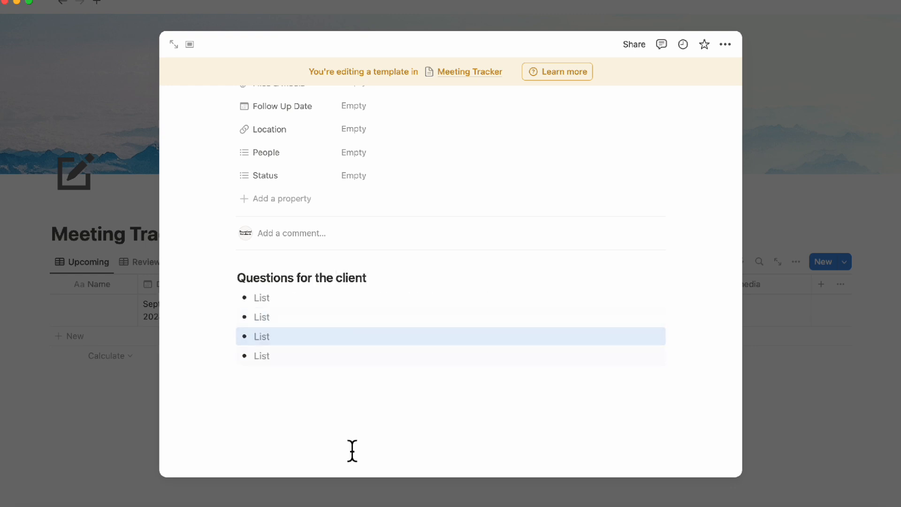
{"action": "scroll", "coordinate": [291, 382], "scroll_direction": "up", "scroll_amount": 3}
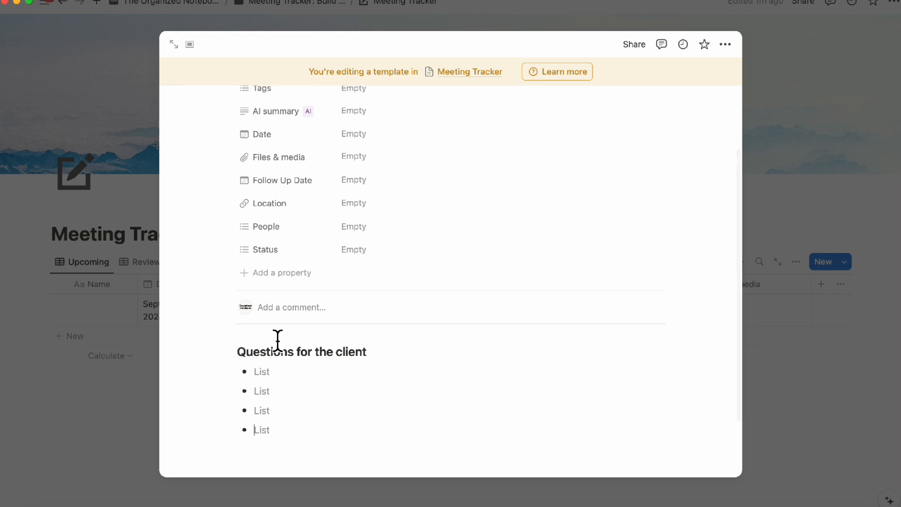
{"action": "scroll", "coordinate": [297, 392], "scroll_direction": "up", "scroll_amount": 3}
{"action": "scroll", "coordinate": [294, 418], "scroll_direction": "down", "scroll_amount": 4}
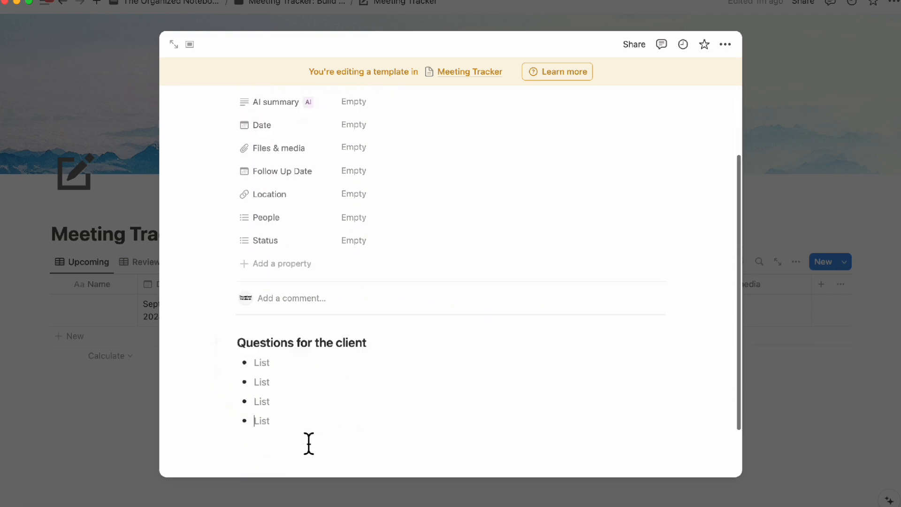
{"action": "scroll", "coordinate": [292, 341], "scroll_direction": "up", "scroll_amount": 5}
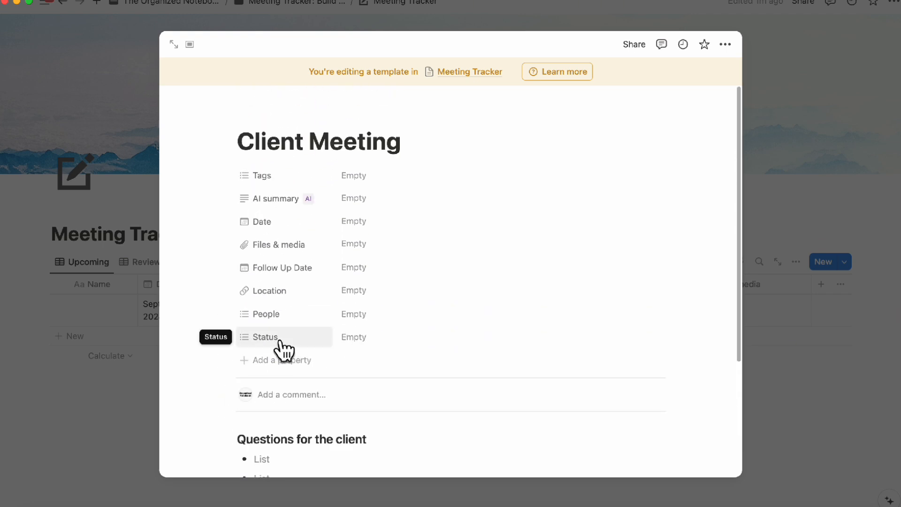
{"action": "scroll", "coordinate": [258, 396], "scroll_direction": "down", "scroll_amount": 4}
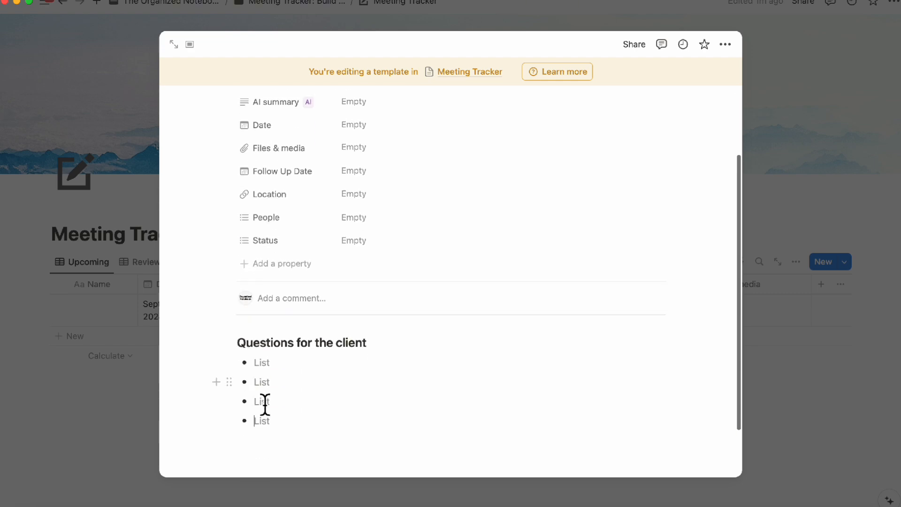
{"action": "left_click", "coordinate": [133, 412]}
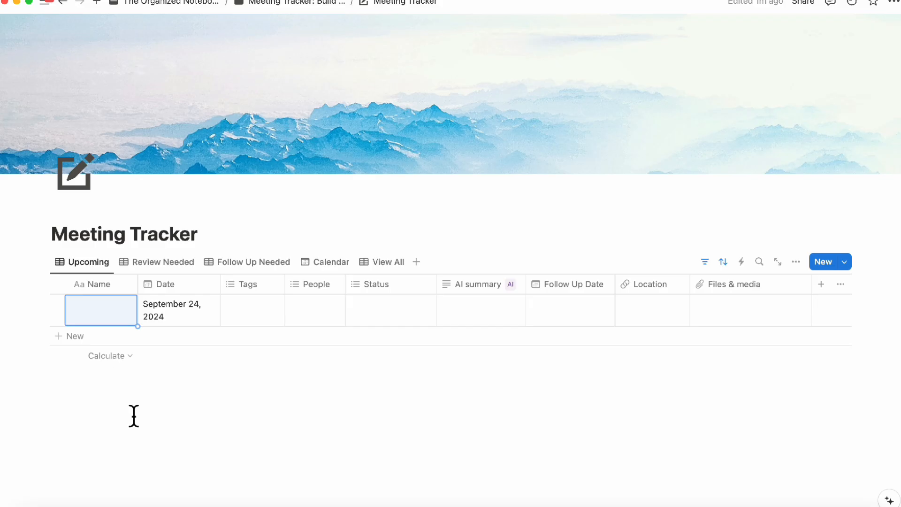
Add a new entry to the Meeting Tracker's Upcoming view, apply the Client Meeting template to it and close its page
{"action": "left_click", "coordinate": [114, 337]}
{"action": "key", "text": "Escape"}
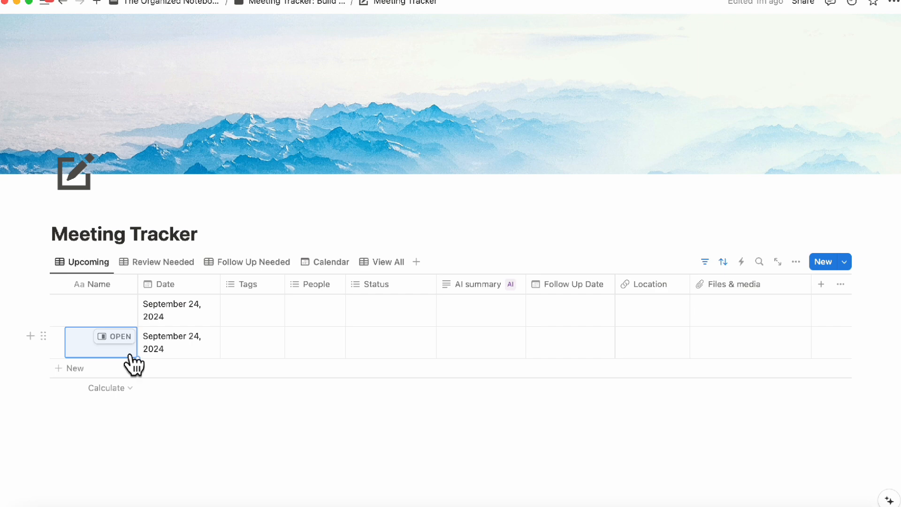
{"action": "left_click", "coordinate": [117, 337]}
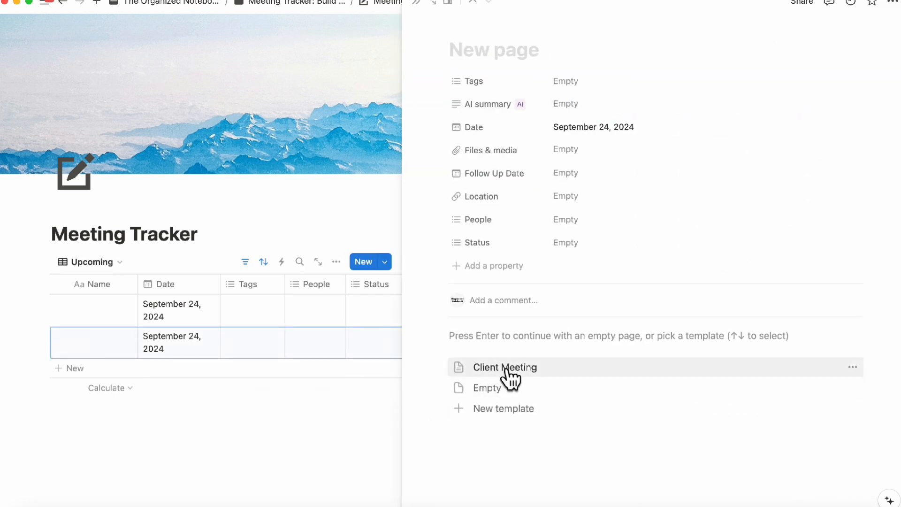
{"action": "left_click", "coordinate": [512, 373]}
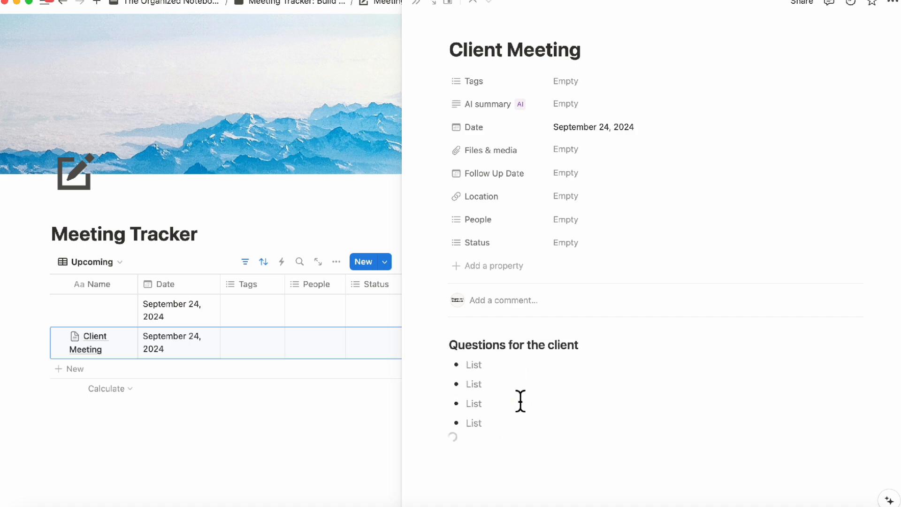
{"action": "left_click", "coordinate": [417, 3]}
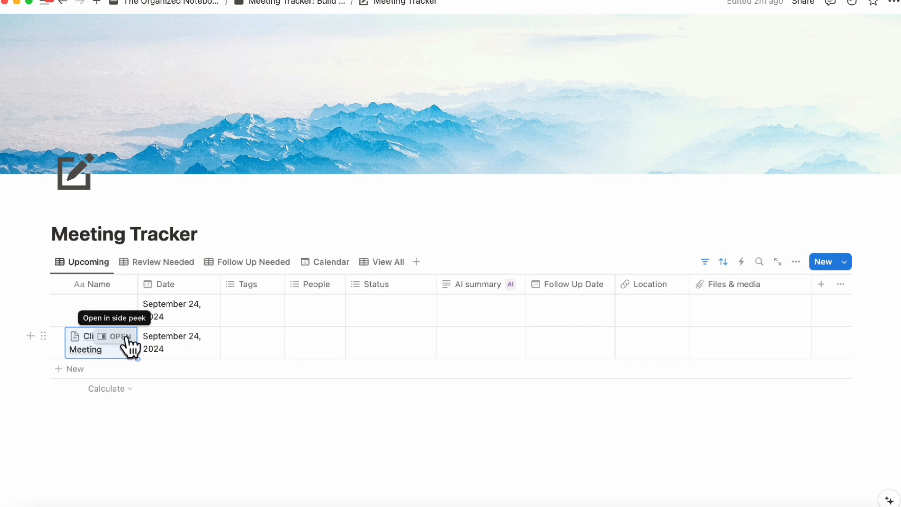
Generate the AI summary for the Client Meeting entry from its meeting notes, then close the page and review the summary in the table
{"action": "left_click", "coordinate": [117, 345]}
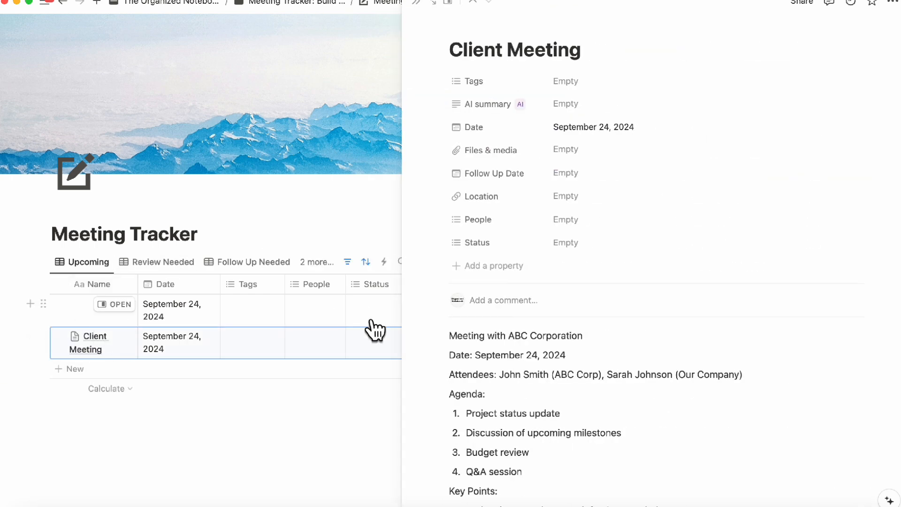
{"action": "scroll", "coordinate": [536, 450], "scroll_direction": "down", "scroll_amount": 5}
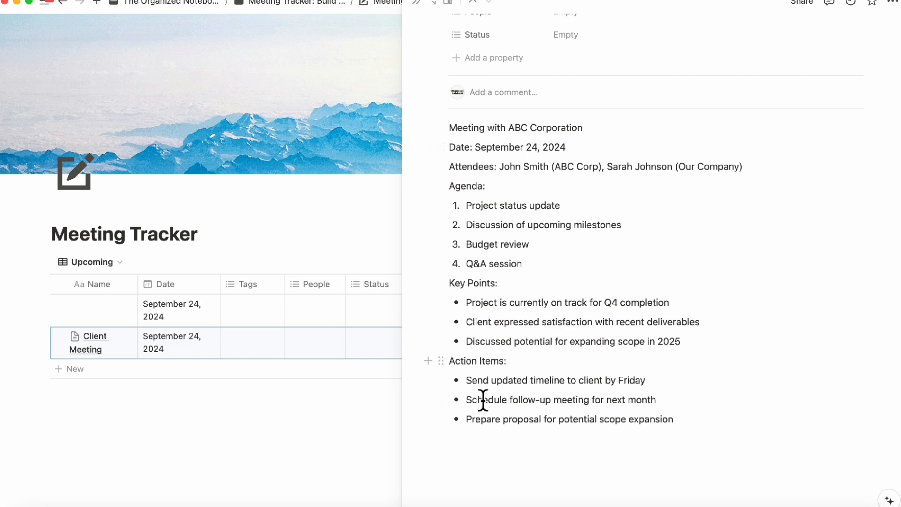
{"action": "scroll", "coordinate": [511, 421], "scroll_direction": "up", "scroll_amount": 5}
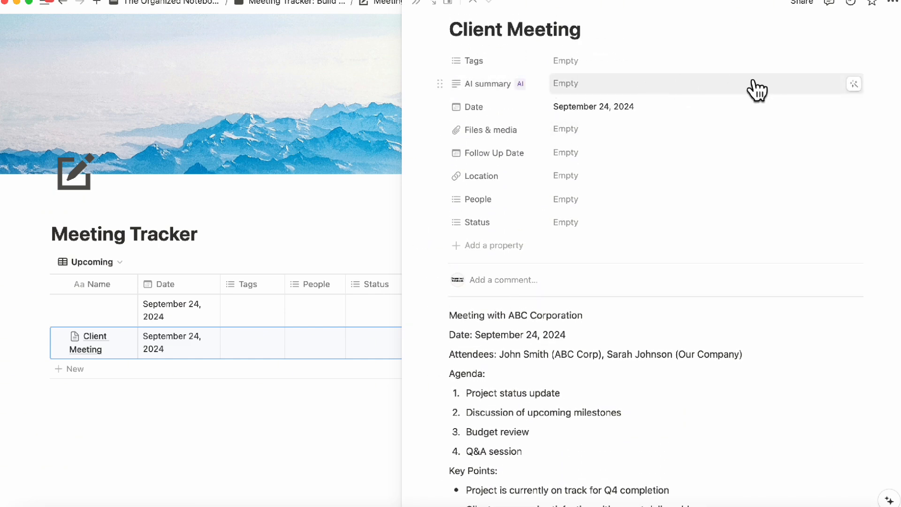
{"action": "left_click", "coordinate": [852, 85]}
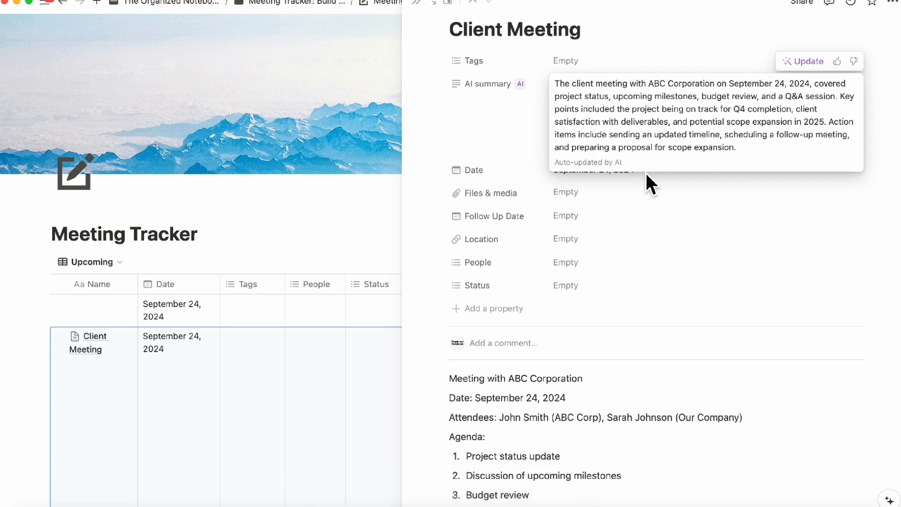
{"action": "left_click", "coordinate": [417, 5]}
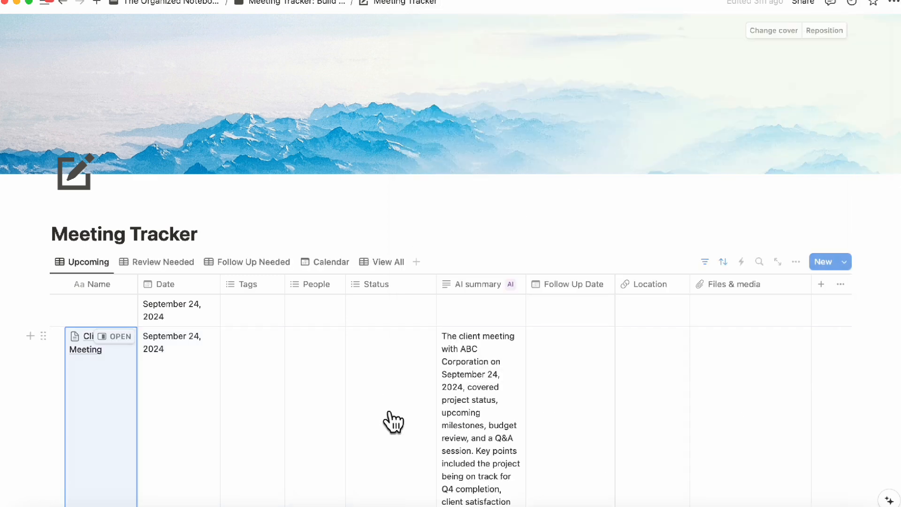
{"action": "scroll", "coordinate": [394, 422], "scroll_direction": "down", "scroll_amount": 5}
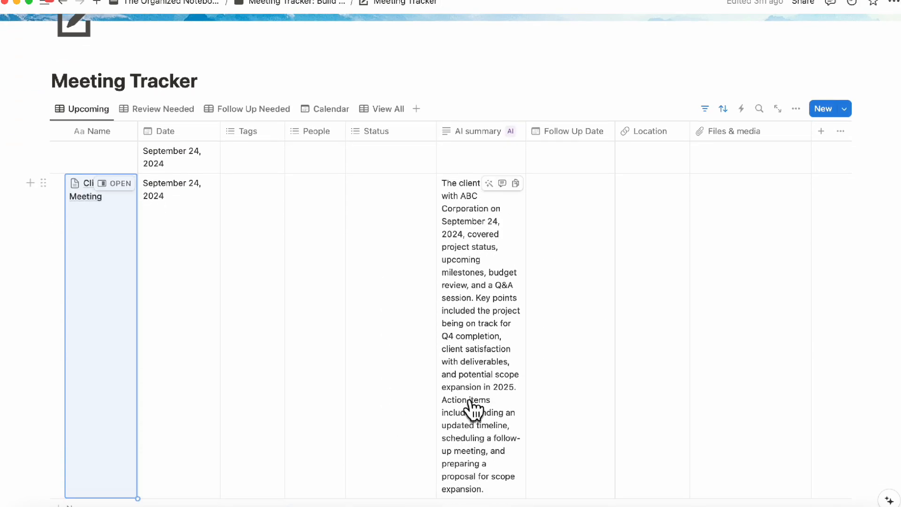
{"action": "scroll", "coordinate": [472, 409], "scroll_direction": "down", "scroll_amount": 3}
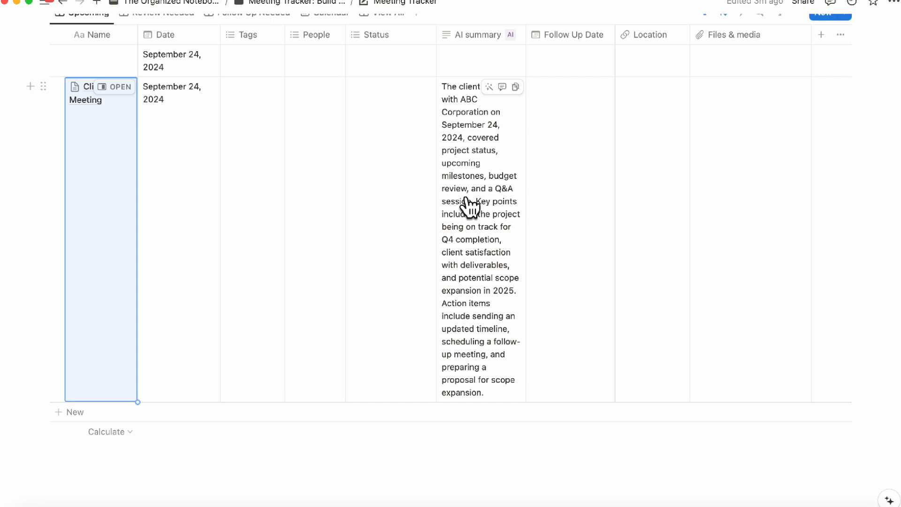
{"action": "scroll", "coordinate": [498, 259], "scroll_direction": "up", "scroll_amount": 3}
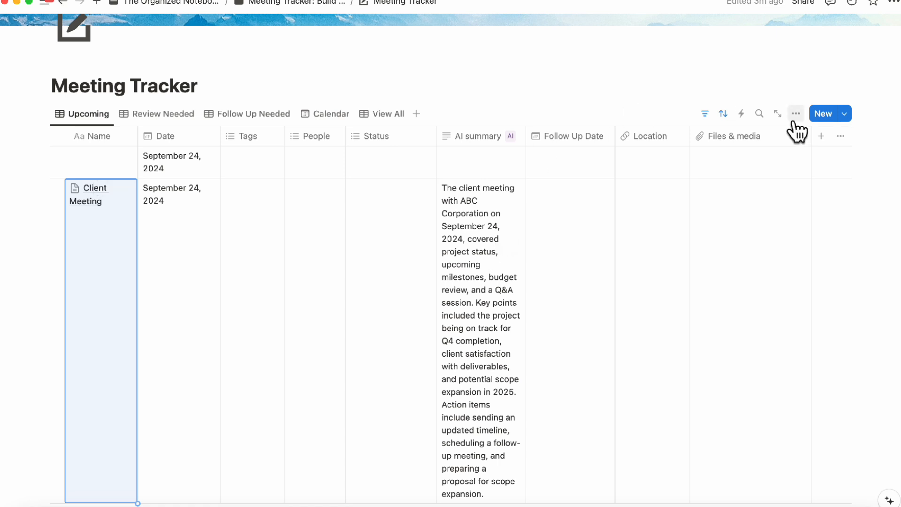
Add an AI translation property to the Meeting Tracker and set its target language to Spanish
{"action": "left_click", "coordinate": [822, 136]}
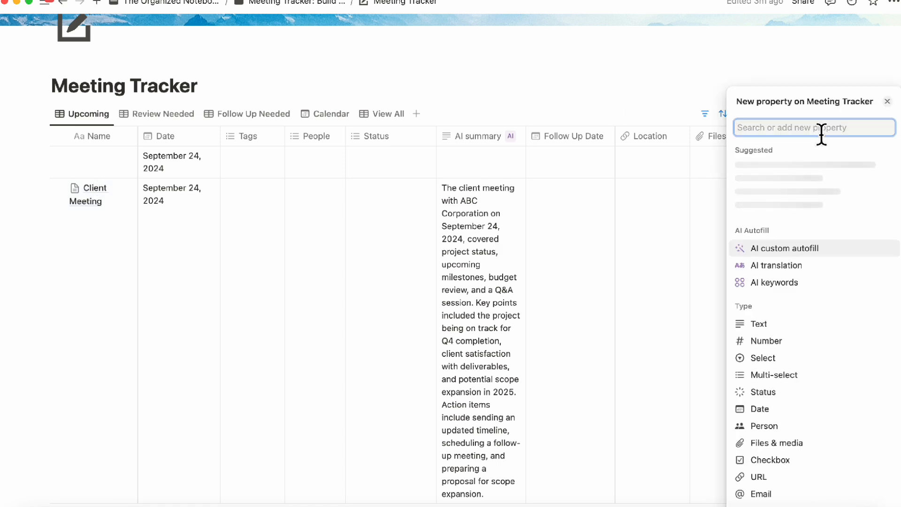
{"action": "left_click", "coordinate": [780, 266]}
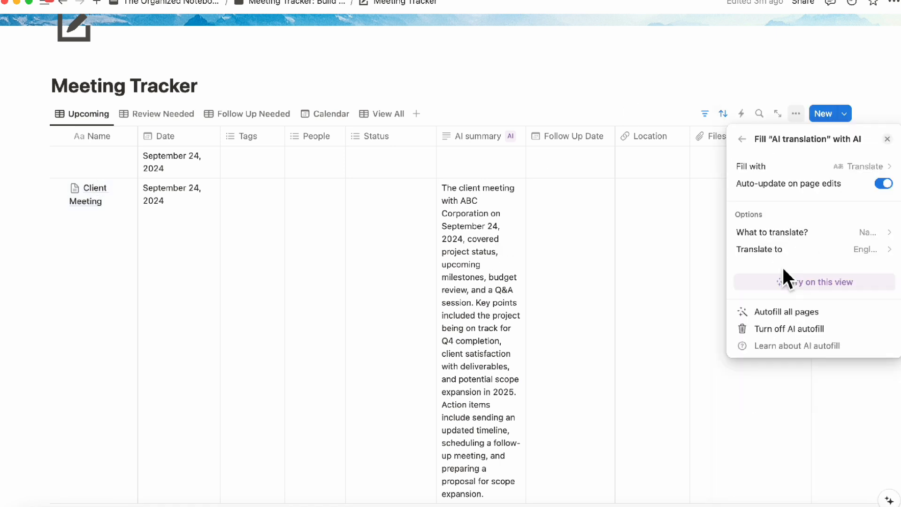
{"action": "left_click", "coordinate": [790, 252]}
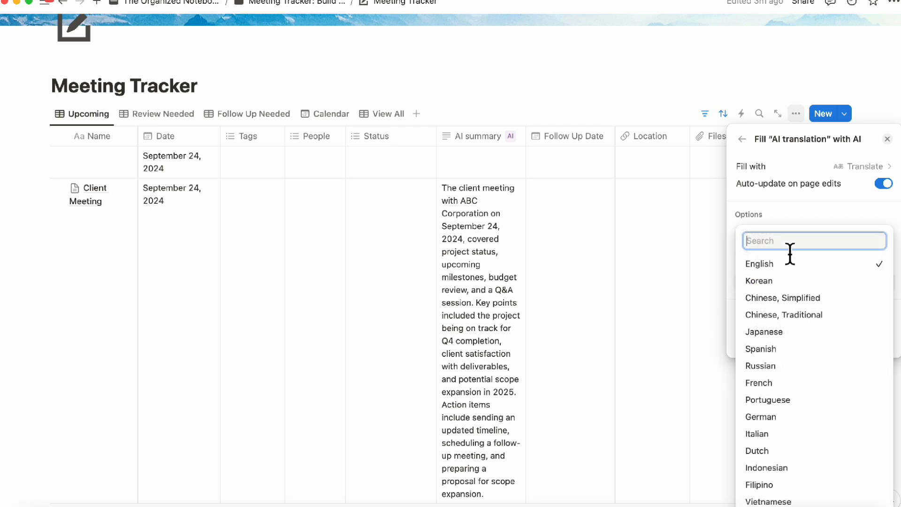
{"action": "left_click", "coordinate": [770, 349]}
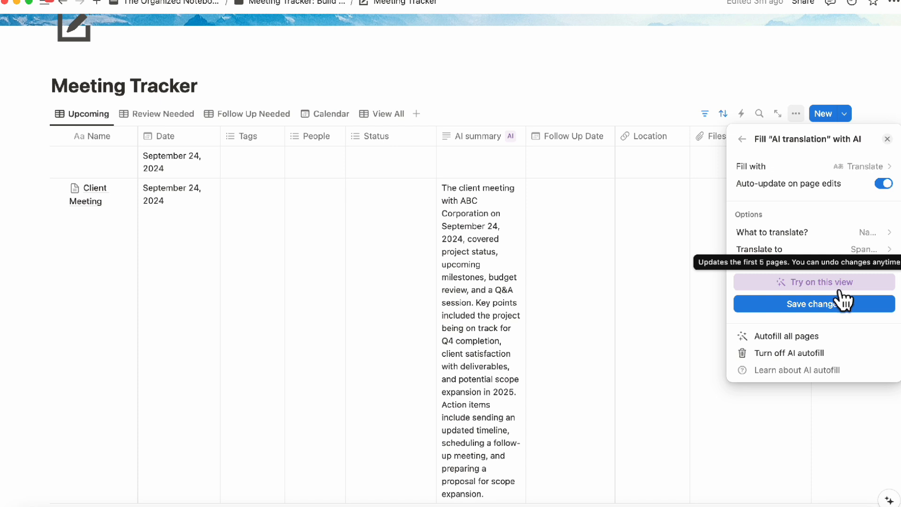
Make the translation use only the AI summary property, run it on this view, save the changes and compare both columns
{"action": "left_click", "coordinate": [850, 232]}
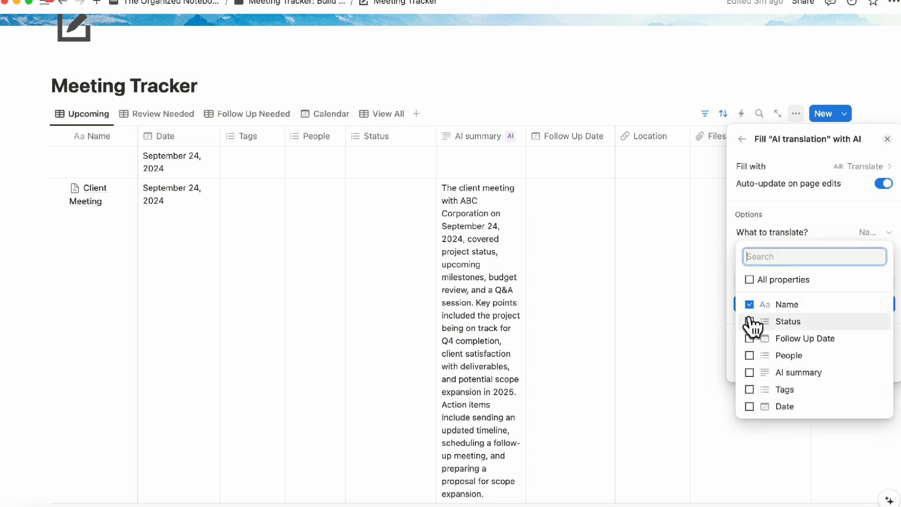
{"action": "left_click", "coordinate": [756, 373]}
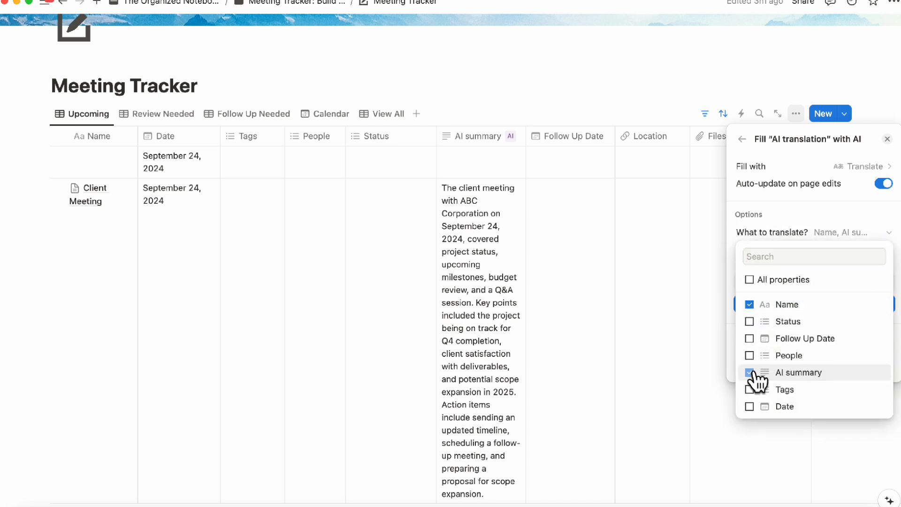
{"action": "left_click", "coordinate": [749, 305]}
{"action": "left_click", "coordinate": [795, 227]}
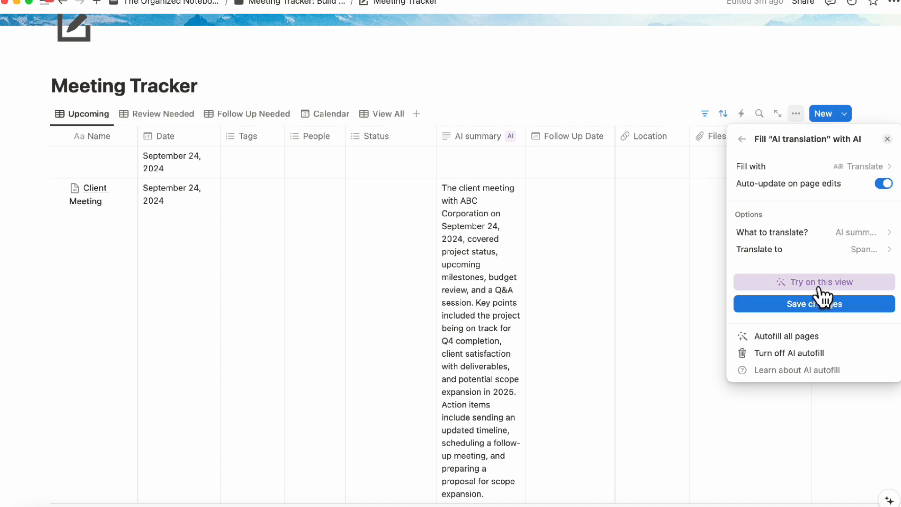
{"action": "left_click", "coordinate": [819, 283]}
{"action": "left_click", "coordinate": [831, 309]}
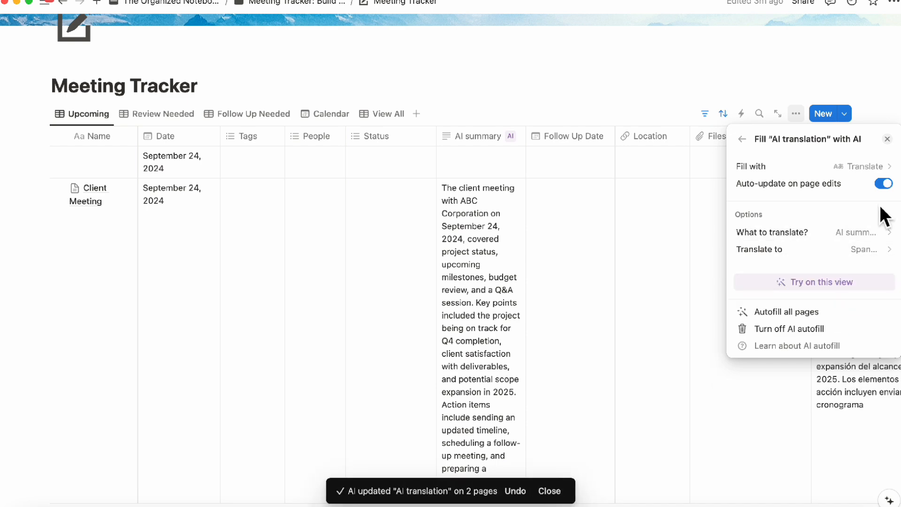
{"action": "left_click", "coordinate": [888, 140]}
{"action": "scroll", "coordinate": [827, 277], "scroll_direction": "right", "scroll_amount": 5}
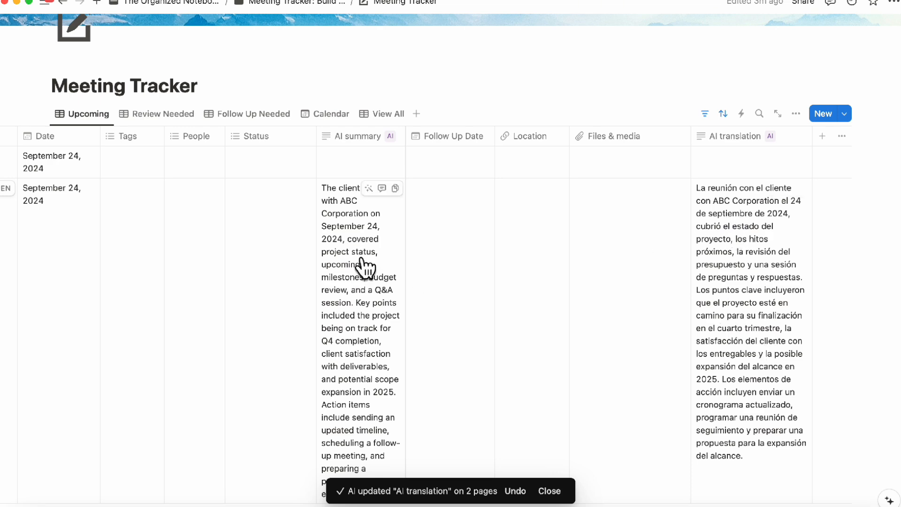
{"action": "scroll", "coordinate": [194, 225], "scroll_direction": "left", "scroll_amount": 2}
{"action": "scroll", "coordinate": [195, 225], "scroll_direction": "left", "scroll_amount": 3}
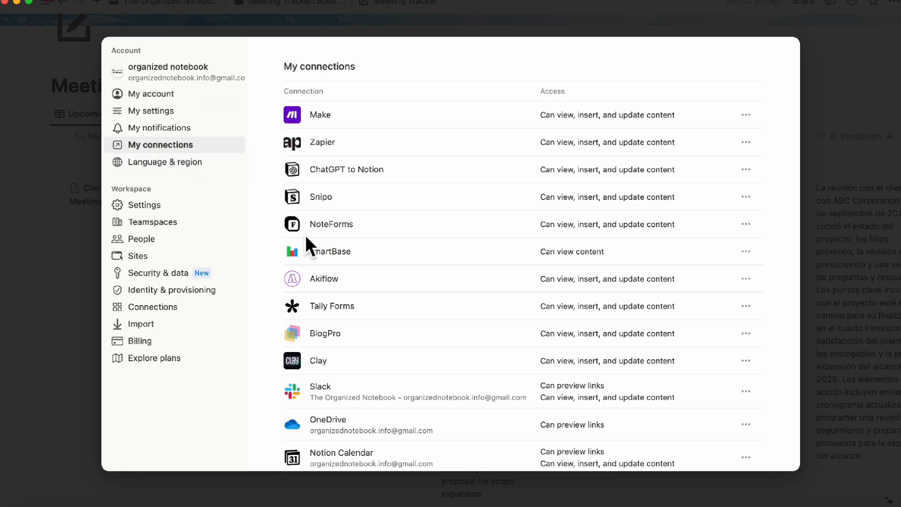
Examine the connected apps and the further integrations offered for connection in the account's My connections settings
{"action": "scroll", "coordinate": [307, 240], "scroll_direction": "down", "scroll_amount": 10}
{"action": "scroll", "coordinate": [302, 234], "scroll_direction": "down", "scroll_amount": 1}
{"action": "scroll", "coordinate": [303, 235], "scroll_direction": "up", "scroll_amount": 1}
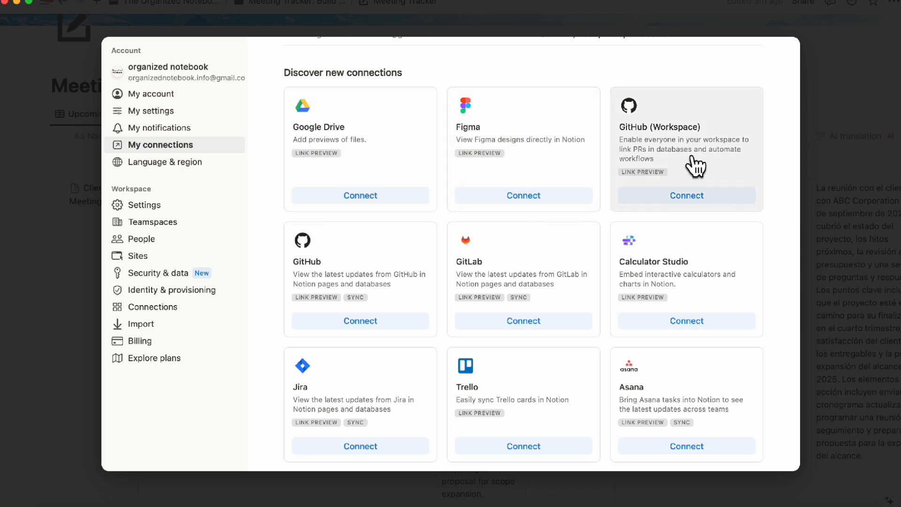
{"action": "scroll", "coordinate": [572, 161], "scroll_direction": "down", "scroll_amount": 5}
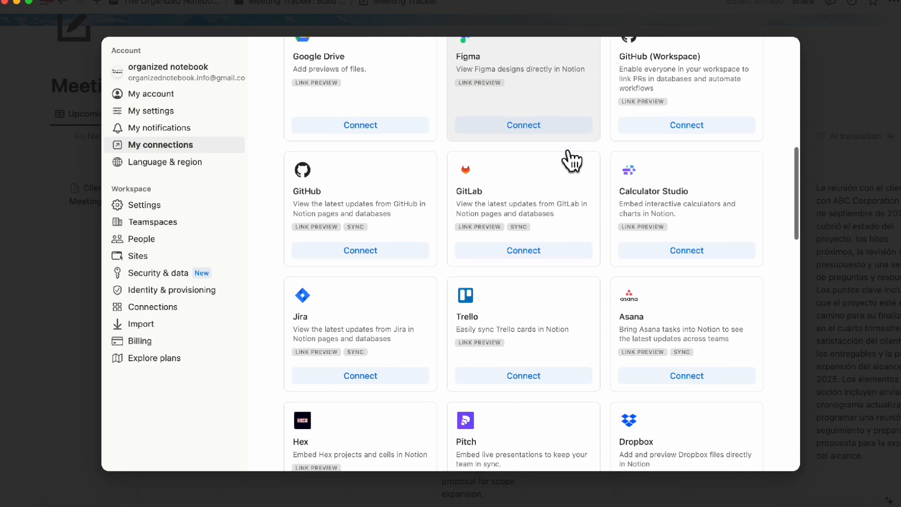
{"action": "scroll", "coordinate": [598, 261], "scroll_direction": "down", "scroll_amount": 4}
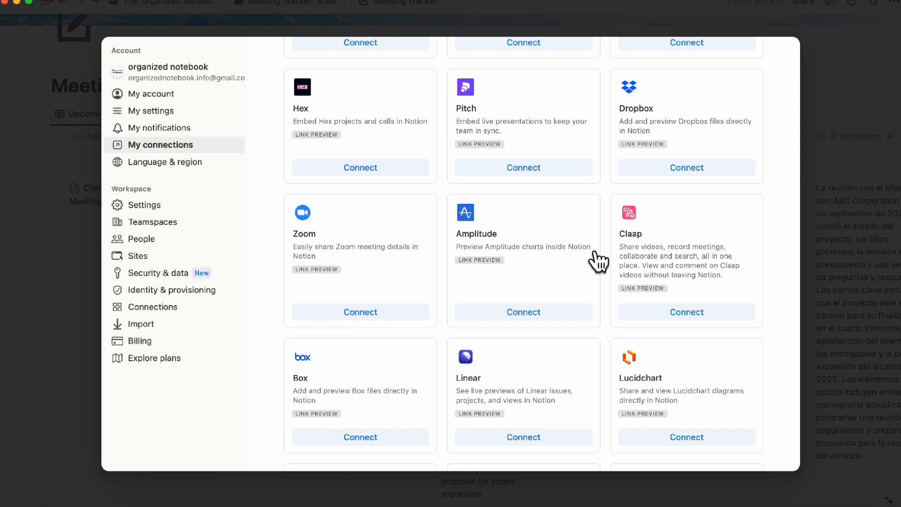
{"action": "scroll", "coordinate": [598, 260], "scroll_direction": "down", "scroll_amount": 4}
{"action": "scroll", "coordinate": [599, 259], "scroll_direction": "down", "scroll_amount": 2}
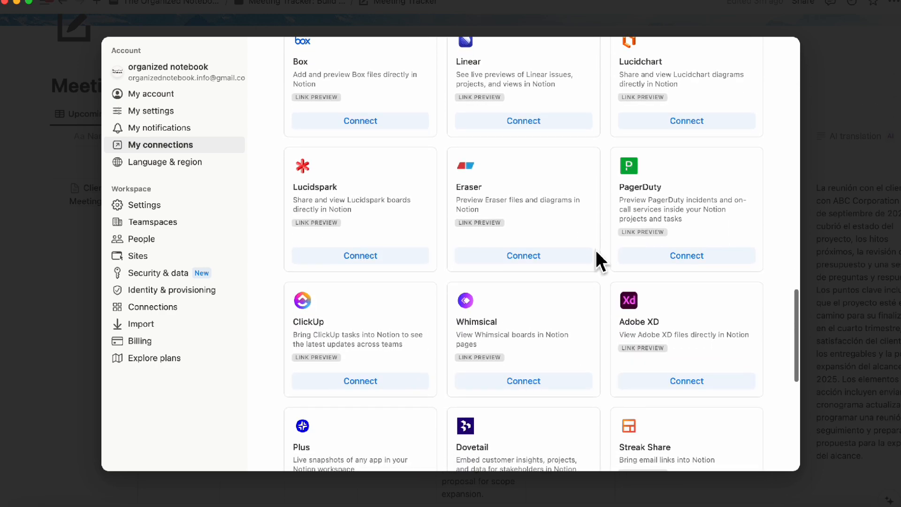
{"action": "scroll", "coordinate": [597, 258], "scroll_direction": "down", "scroll_amount": 7}
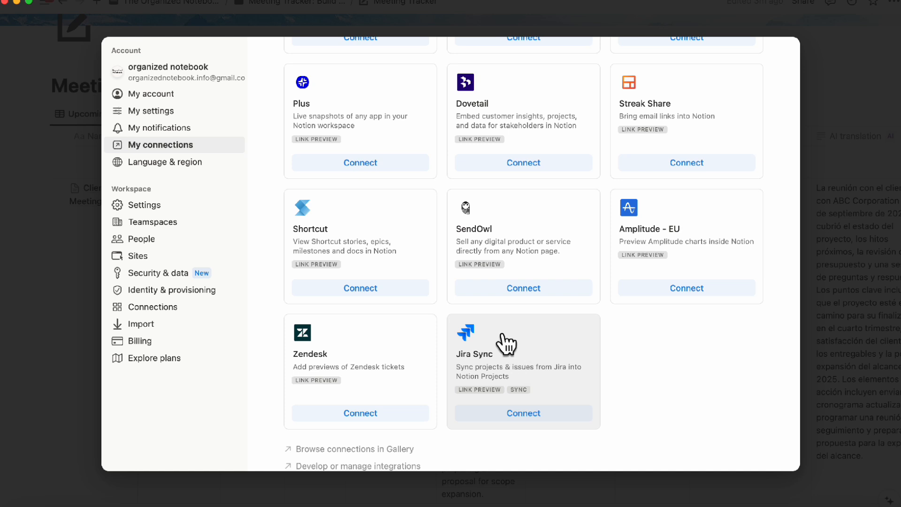
{"action": "scroll", "coordinate": [506, 345], "scroll_direction": "up", "scroll_amount": 20}
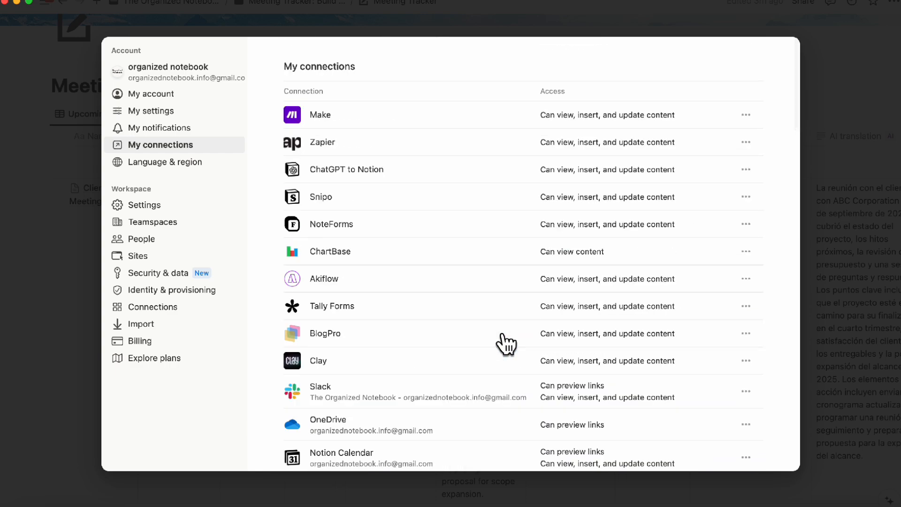
{"action": "scroll", "coordinate": [503, 331], "scroll_direction": "down", "scroll_amount": 5}
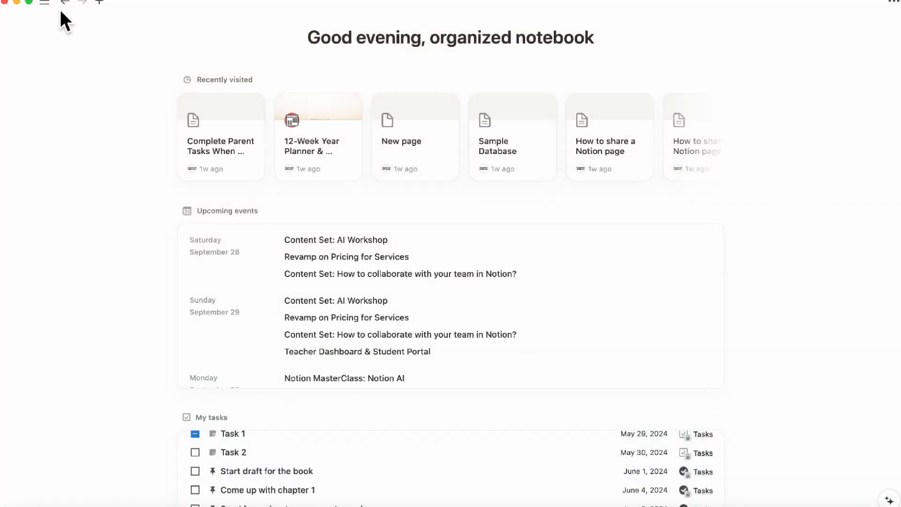
Look over the Home page's recently visited pages, upcoming events, My tasks and Home views sections
{"action": "mouse_move", "coordinate": [47, 7]}
{"action": "scroll", "coordinate": [853, 312], "scroll_direction": "down", "scroll_amount": 6}
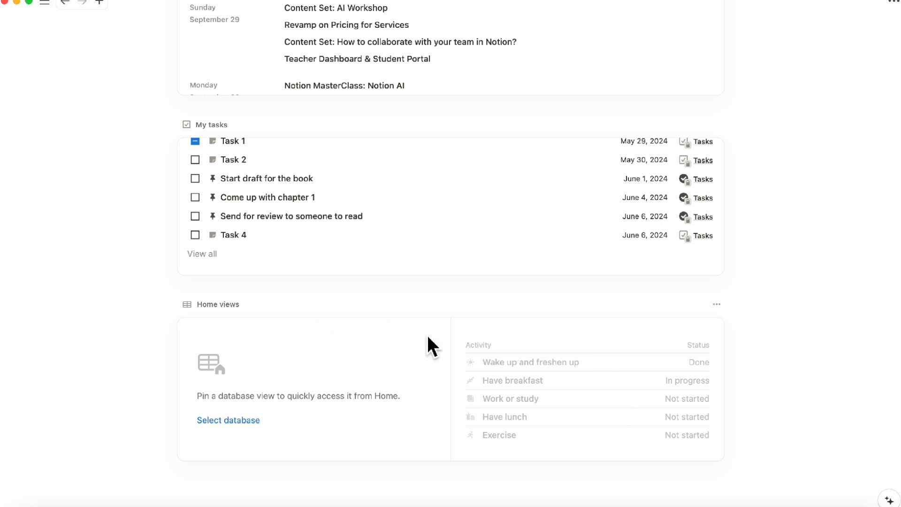
{"action": "scroll", "coordinate": [399, 353], "scroll_direction": "up", "scroll_amount": 6}
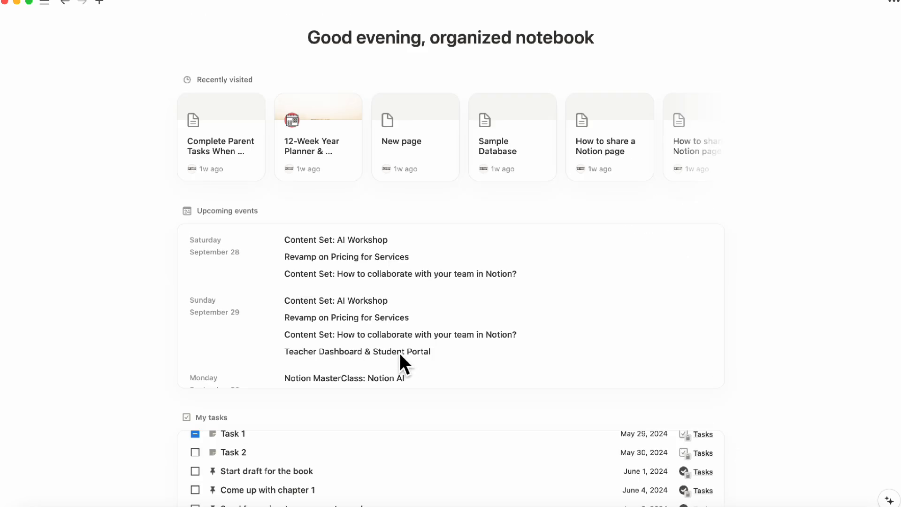
Examine the Home page's options for changing the default page and showing or hiding widgets, leaving the settings as they are
{"action": "left_click", "coordinate": [894, 3]}
{"action": "mouse_move", "coordinate": [873, 23]}
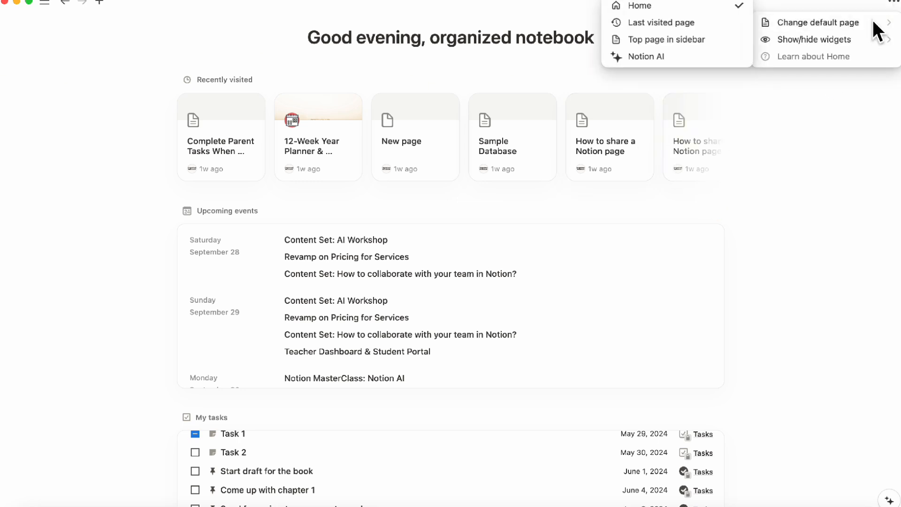
{"action": "left_click", "coordinate": [803, 42]}
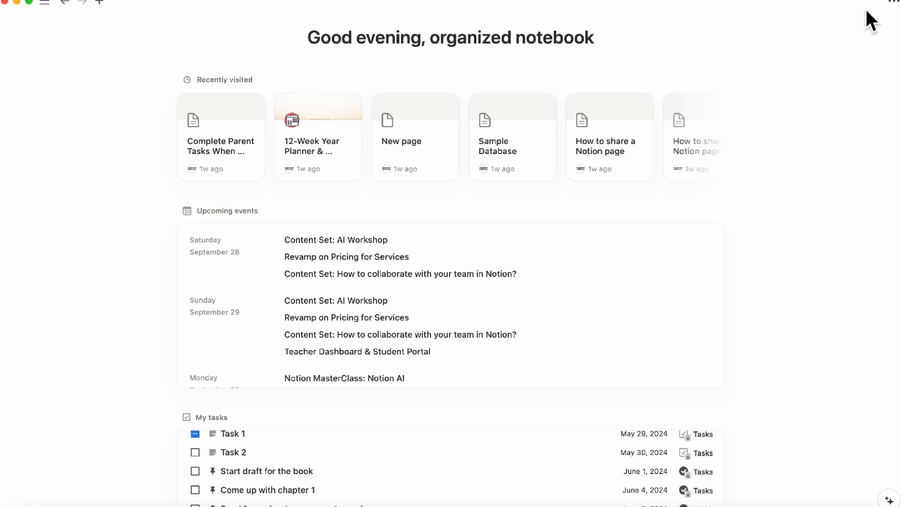
{"action": "left_click", "coordinate": [893, 4]}
{"action": "mouse_move", "coordinate": [856, 39]}
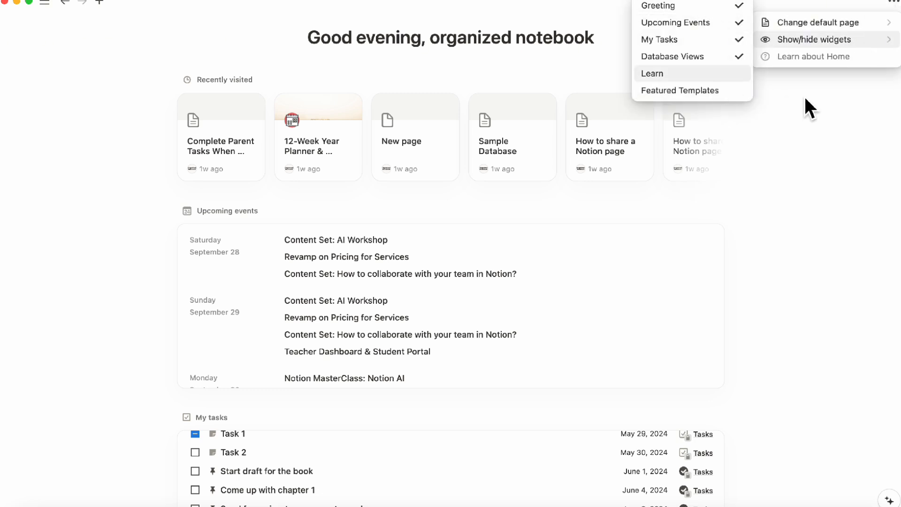
{"action": "left_click", "coordinate": [786, 143]}
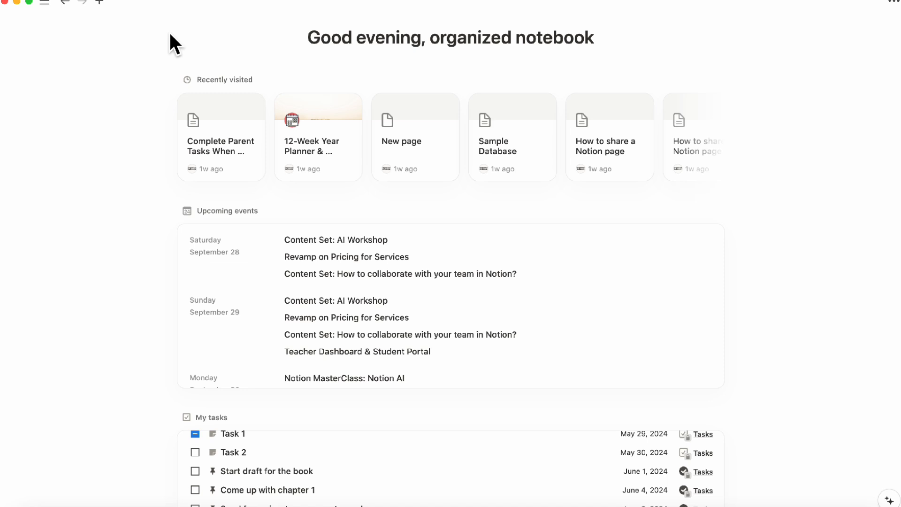
Compare the yearly prices, guest limits, page history and other features of the Free, Plus, Business and Enterprise plans on Notion's pricing page
{"action": "mouse_move", "coordinate": [49, 4]}
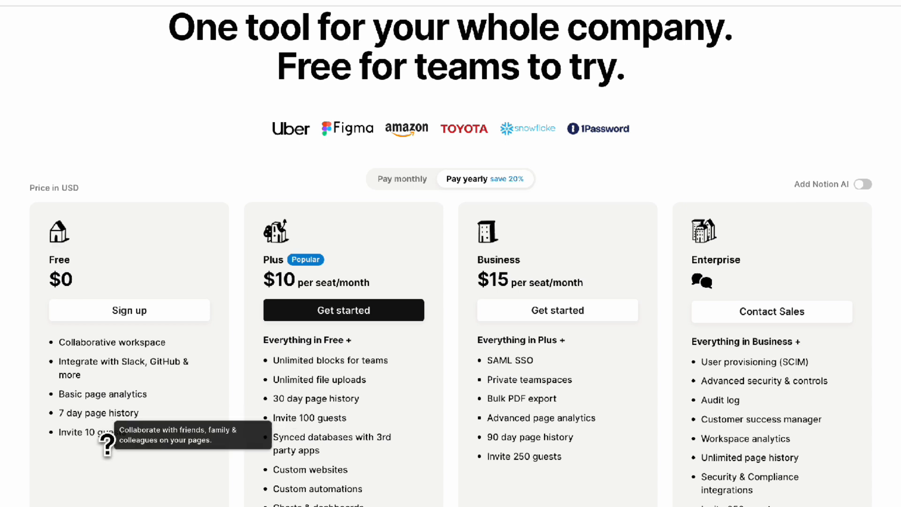
{"action": "mouse_move", "coordinate": [347, 475]}
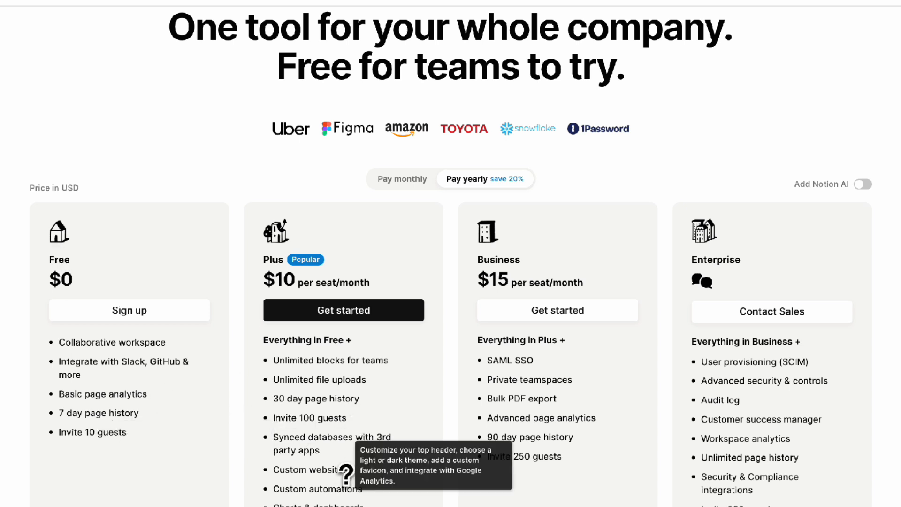
{"action": "mouse_move", "coordinate": [337, 441]}
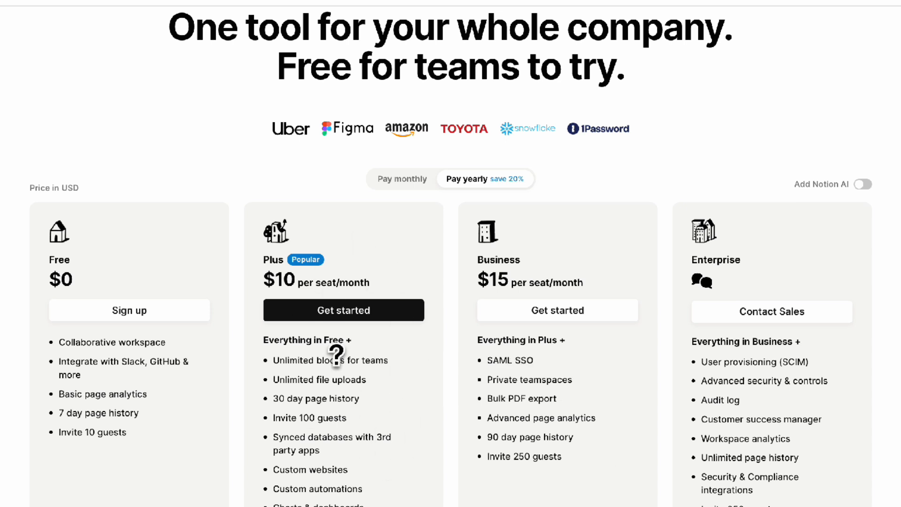
{"action": "mouse_move", "coordinate": [391, 408]}
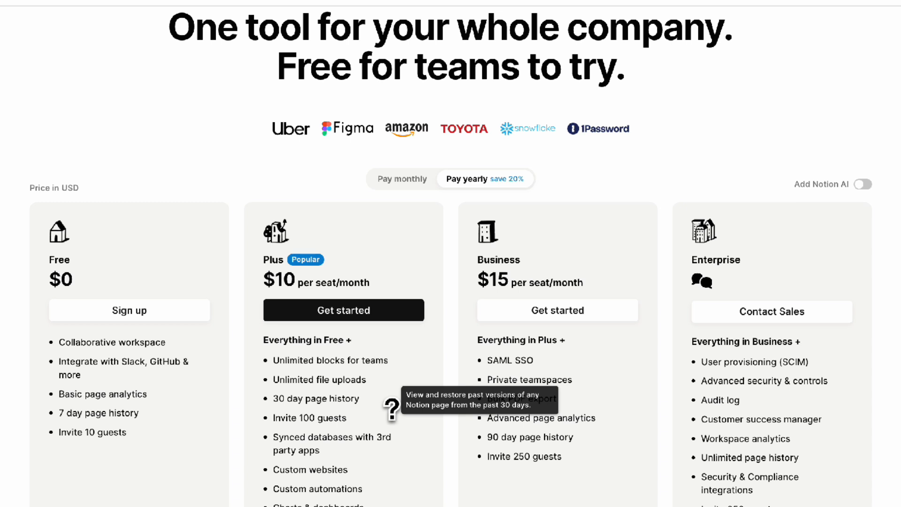
{"action": "mouse_move", "coordinate": [134, 447]}
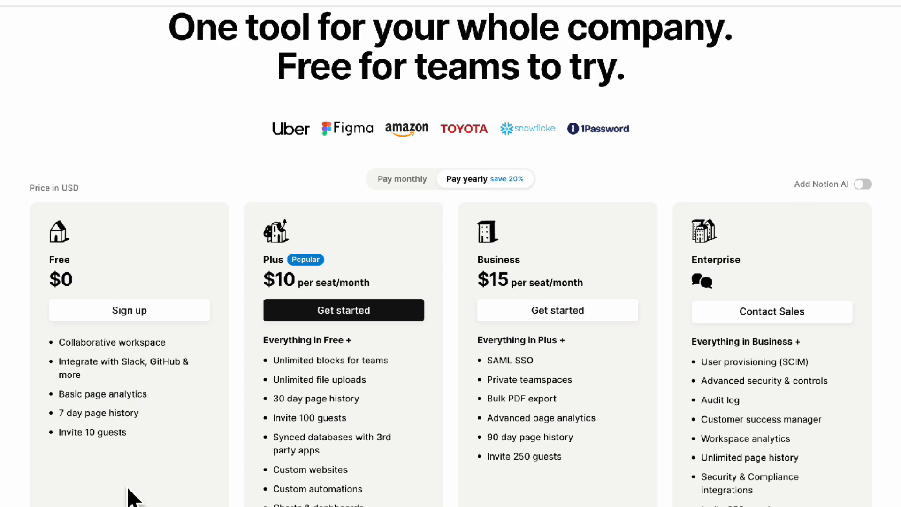
{"action": "scroll", "coordinate": [134, 496], "scroll_direction": "down", "scroll_amount": 1}
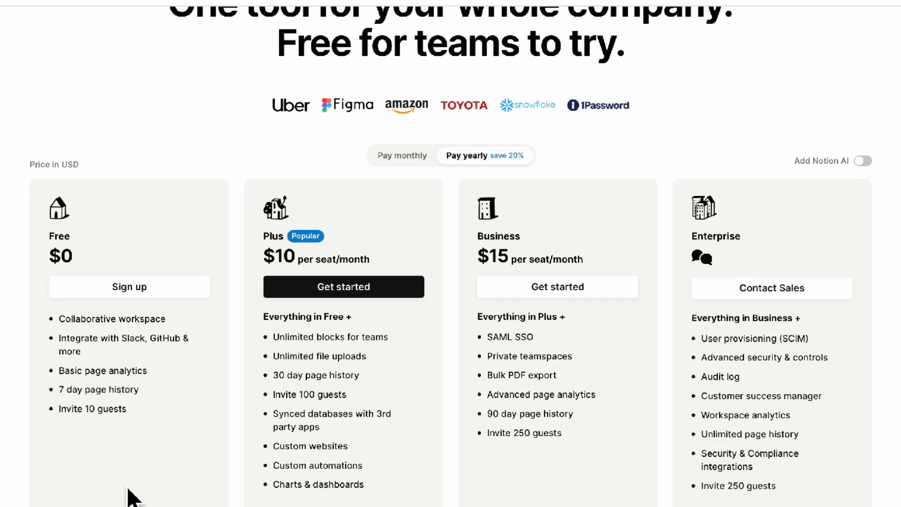
{"action": "scroll", "coordinate": [134, 497], "scroll_direction": "up", "scroll_amount": 2}
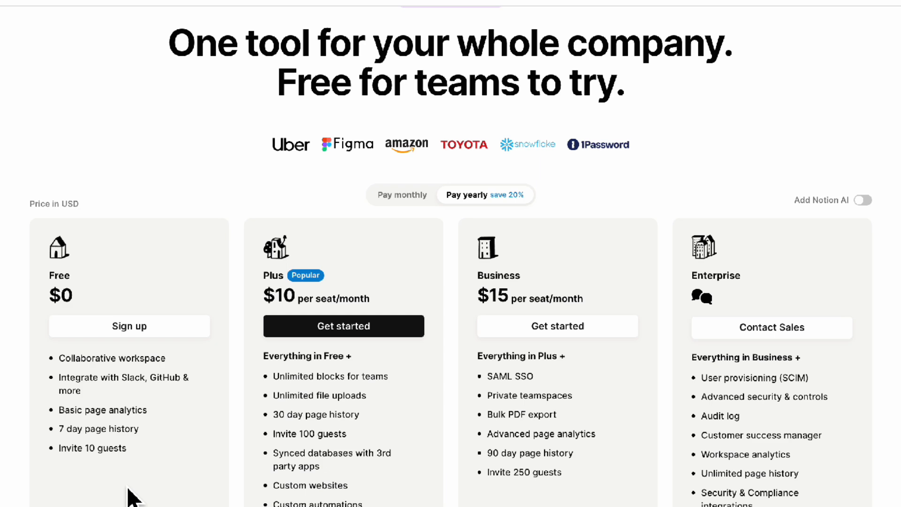
{"action": "scroll", "coordinate": [134, 496], "scroll_direction": "down", "scroll_amount": 1}
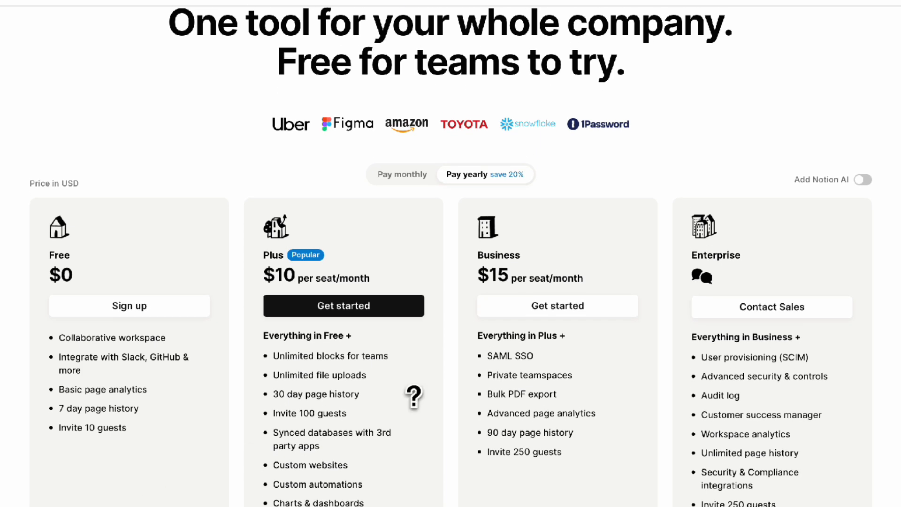
{"action": "mouse_move", "coordinate": [744, 396]}
{"action": "scroll", "coordinate": [450, 256], "scroll_direction": "down", "scroll_amount": 4}
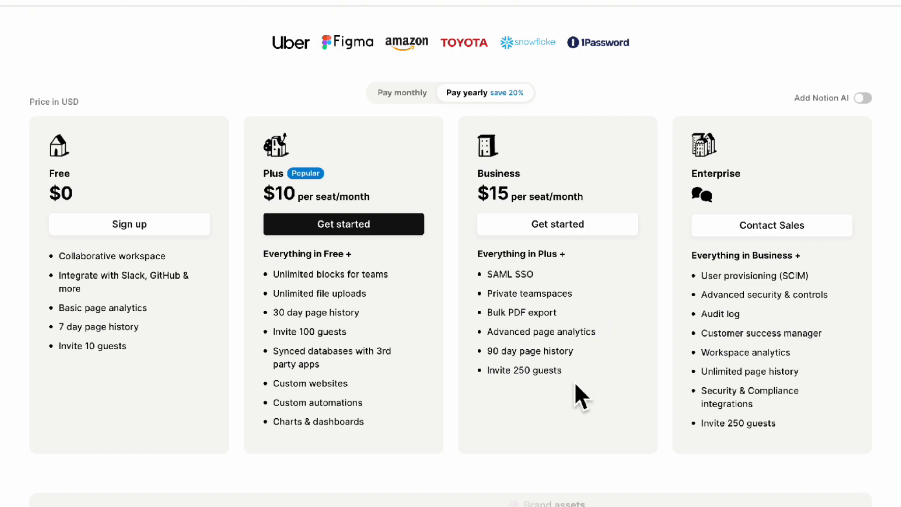
Examine the Plans and features table across all four plans, covering content, sharing and collaboration, work and time management, and web publishing
{"action": "scroll", "coordinate": [574, 382], "scroll_direction": "down", "scroll_amount": 15}
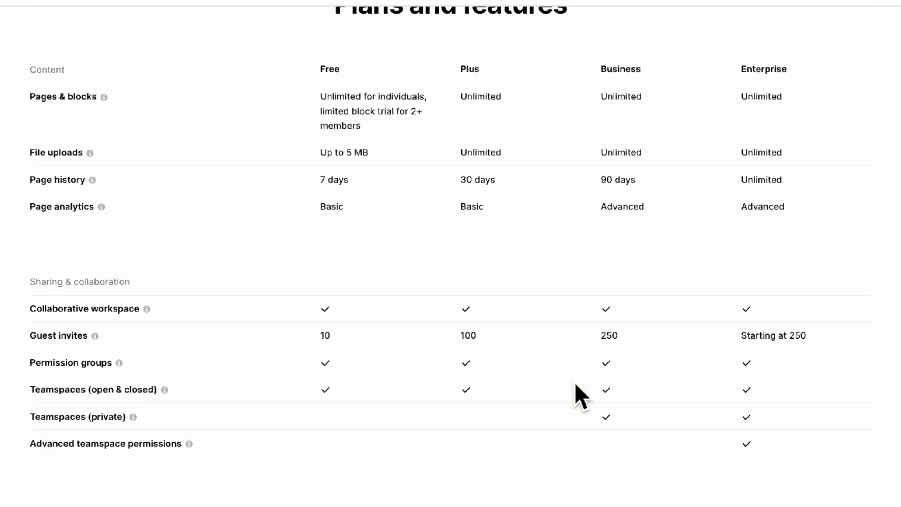
{"action": "scroll", "coordinate": [575, 384], "scroll_direction": "down", "scroll_amount": 3}
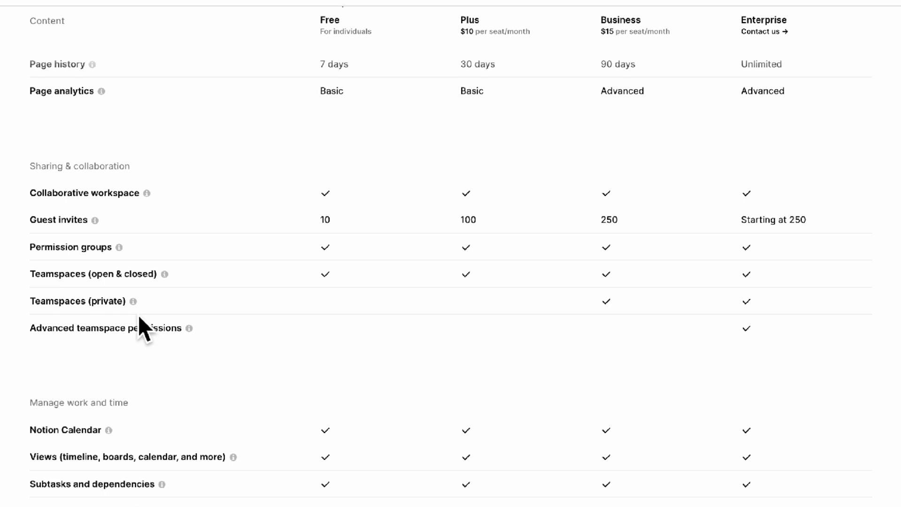
{"action": "mouse_move", "coordinate": [135, 302]}
{"action": "mouse_move", "coordinate": [280, 311]}
{"action": "scroll", "coordinate": [661, 379], "scroll_direction": "down", "scroll_amount": 3}
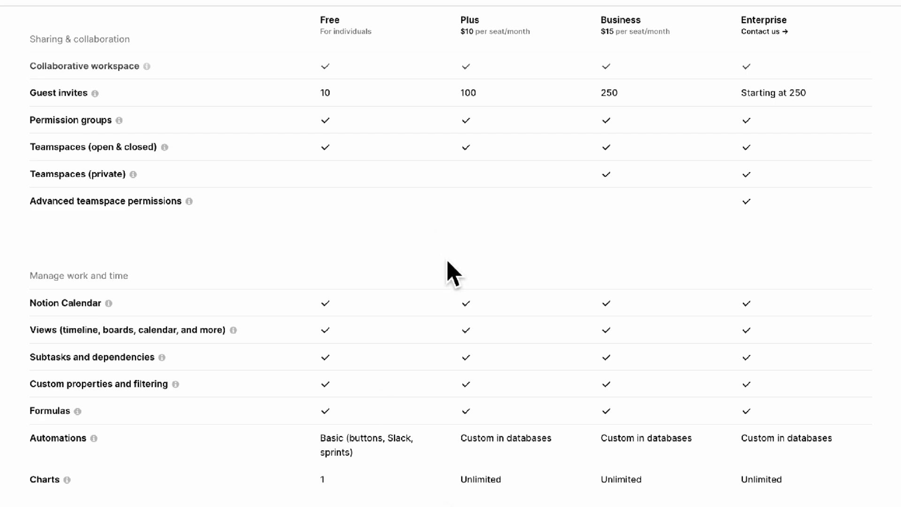
{"action": "scroll", "coordinate": [400, 173], "scroll_direction": "down", "scroll_amount": 8}
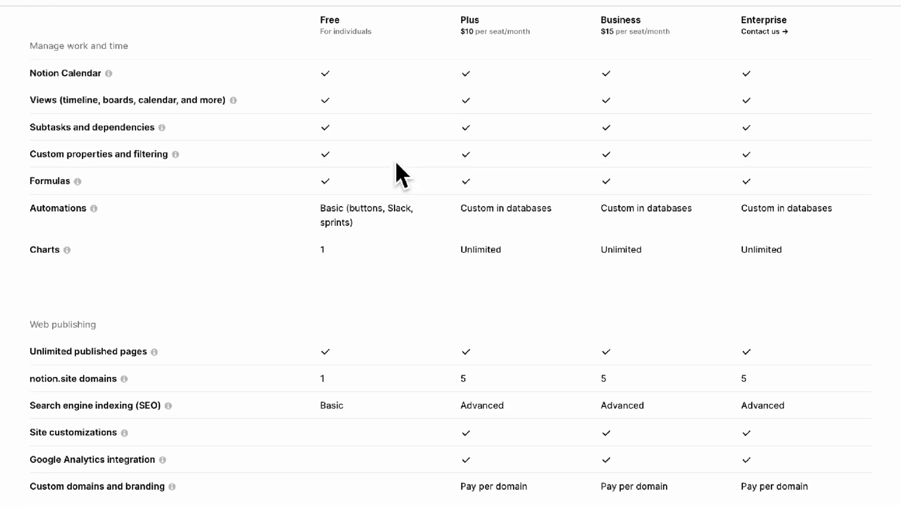
{"action": "scroll", "coordinate": [396, 161], "scroll_direction": "down", "scroll_amount": 2}
{"action": "scroll", "coordinate": [395, 158], "scroll_direction": "up", "scroll_amount": 16}
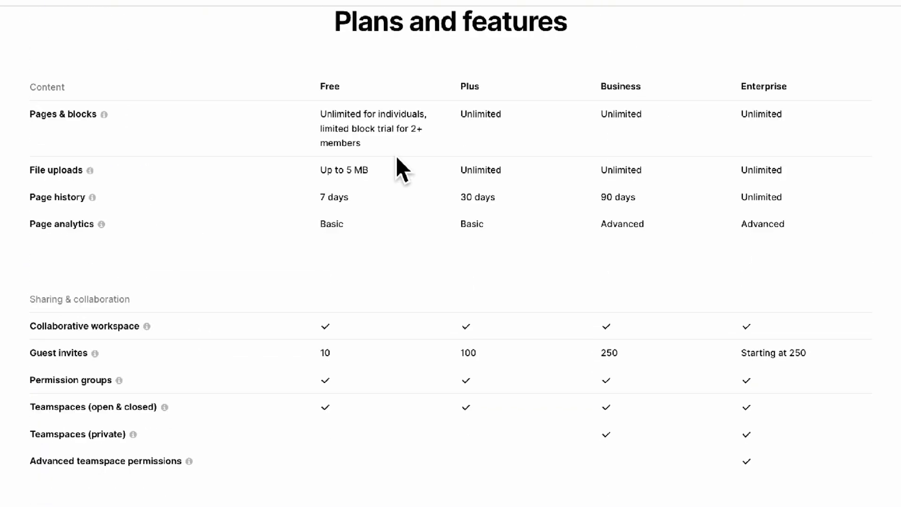